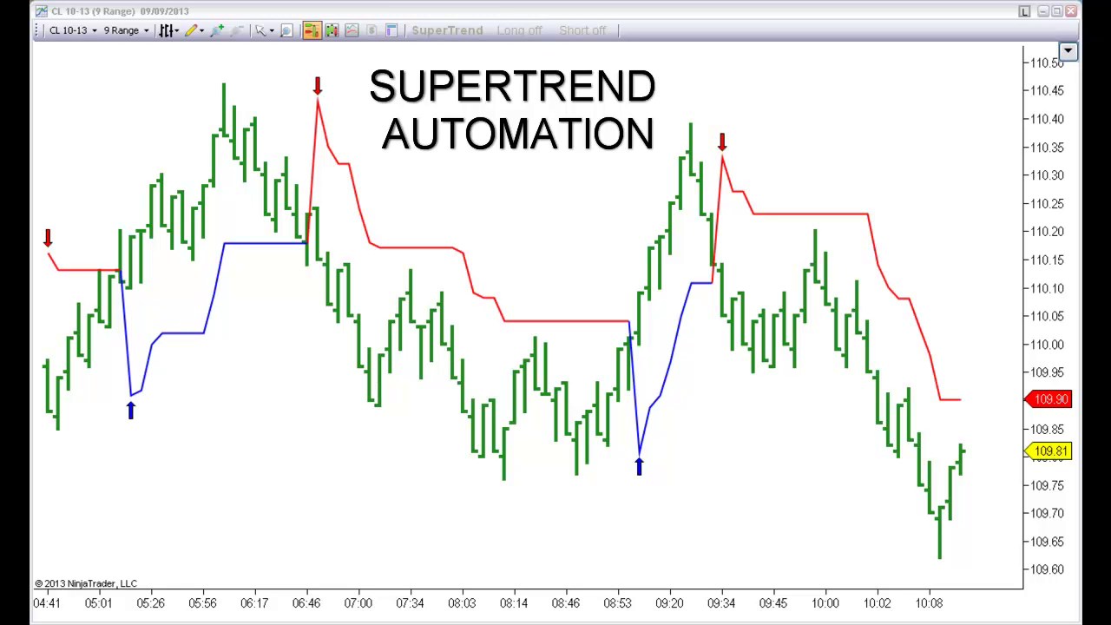
- Open the settings of the SuperTrend indicator plotted on the CL 10-13 chart
double_click(401, 249)
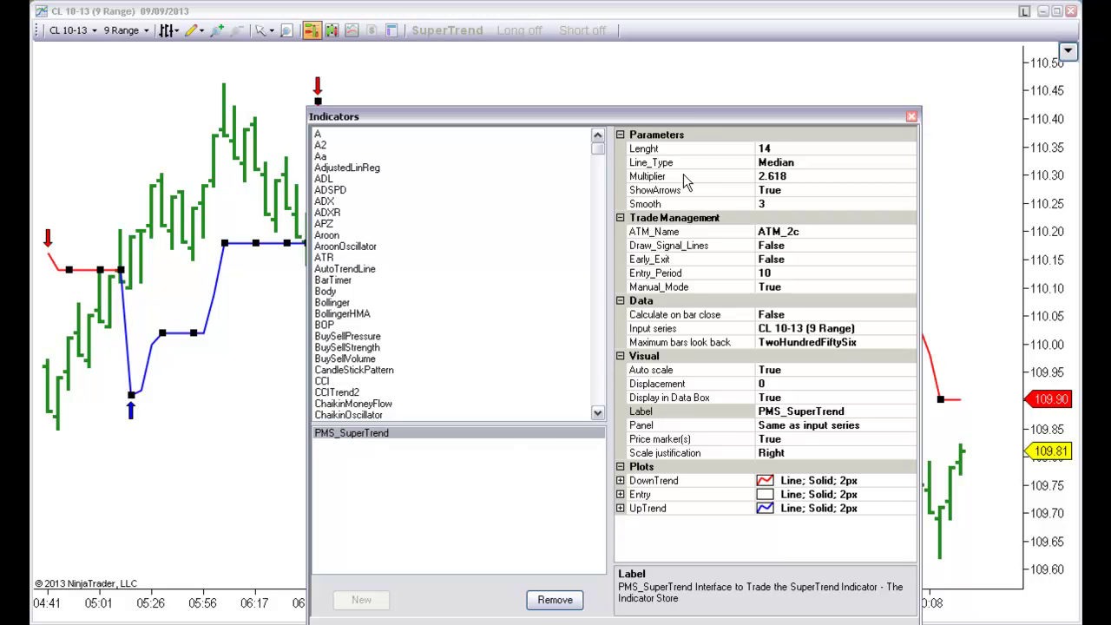
drag(693, 116, 62, 265)
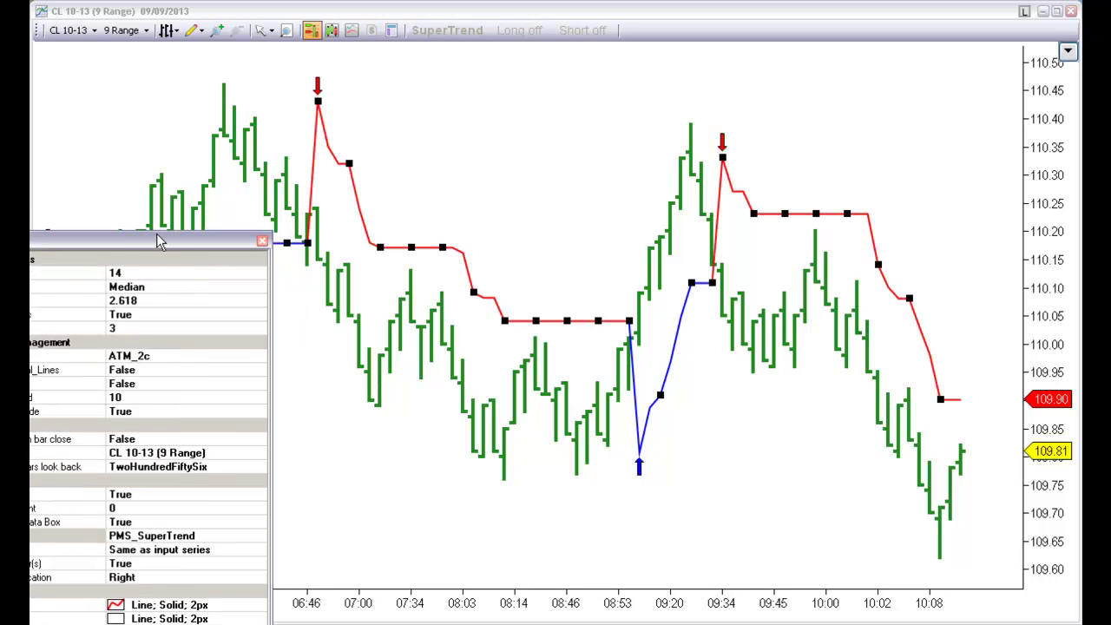
drag(171, 252, 853, 207)
- Set the SuperTrend indicator's Line_Type to HMA and apply it to the chart
click(937, 250)
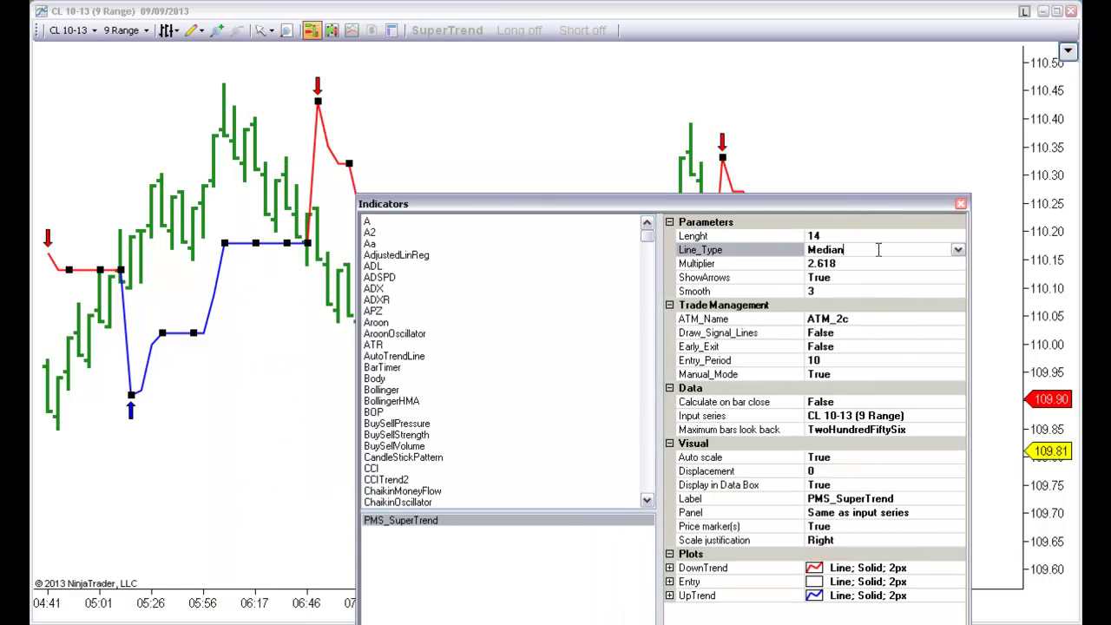
click(958, 250)
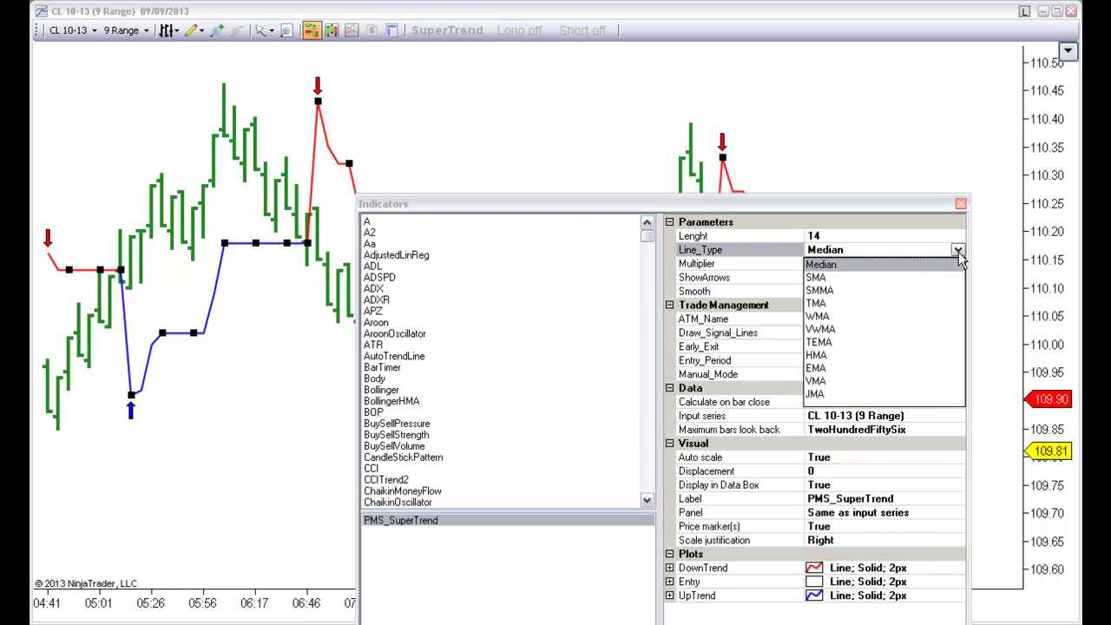
click(820, 355)
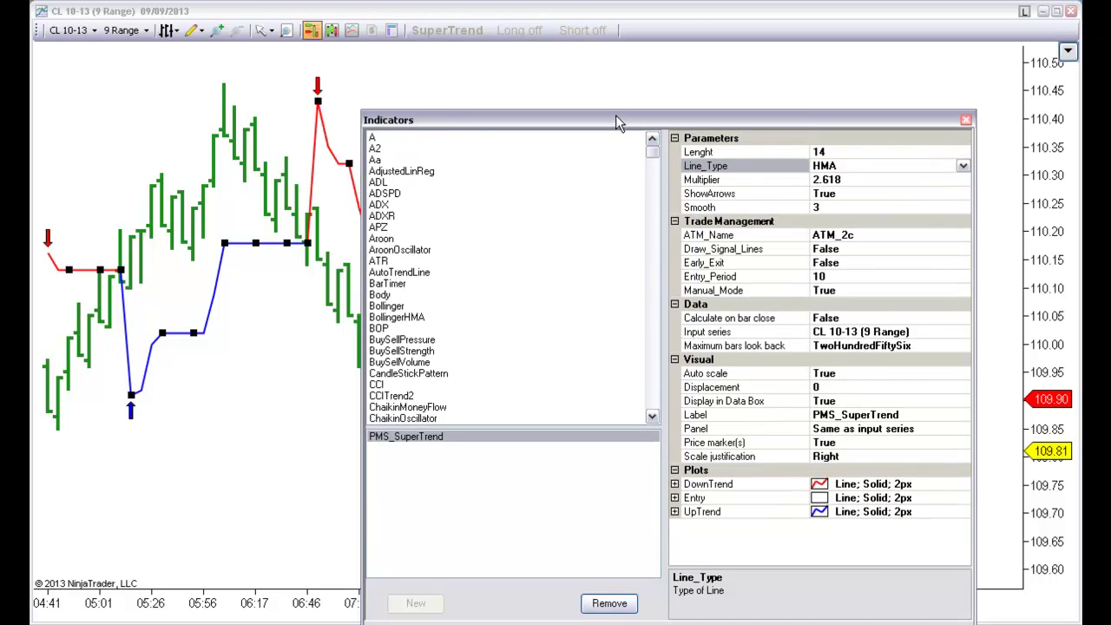
click(694, 605)
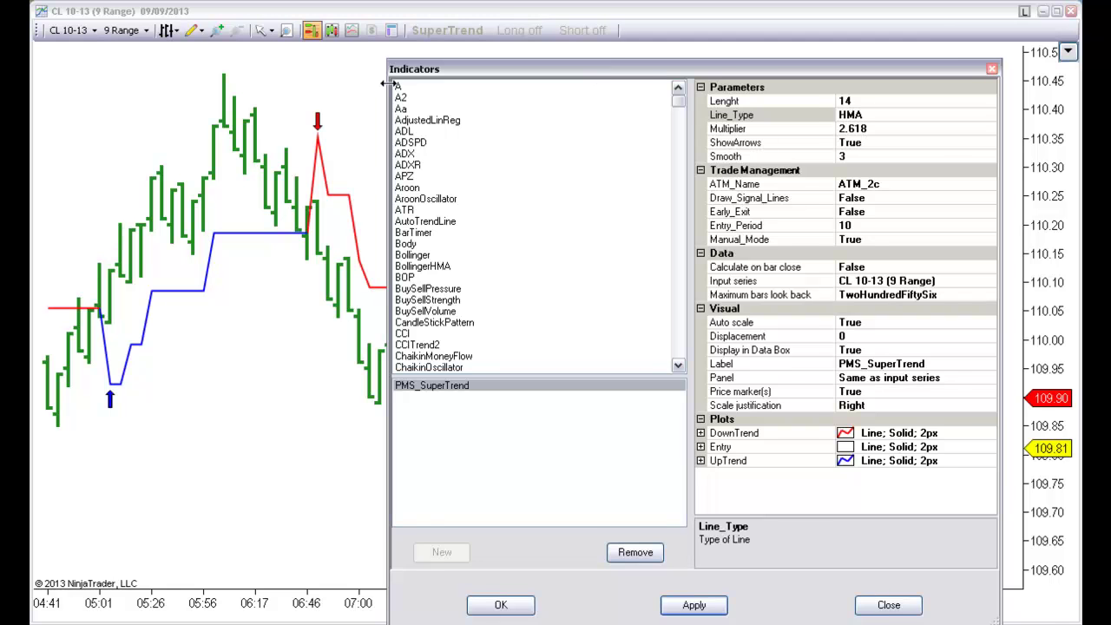
- Set ShowArrows to False and apply it to the chart, and switch ShowArrows back to True
drag(390, 89, 625, 94)
drag(724, 82, 772, 67)
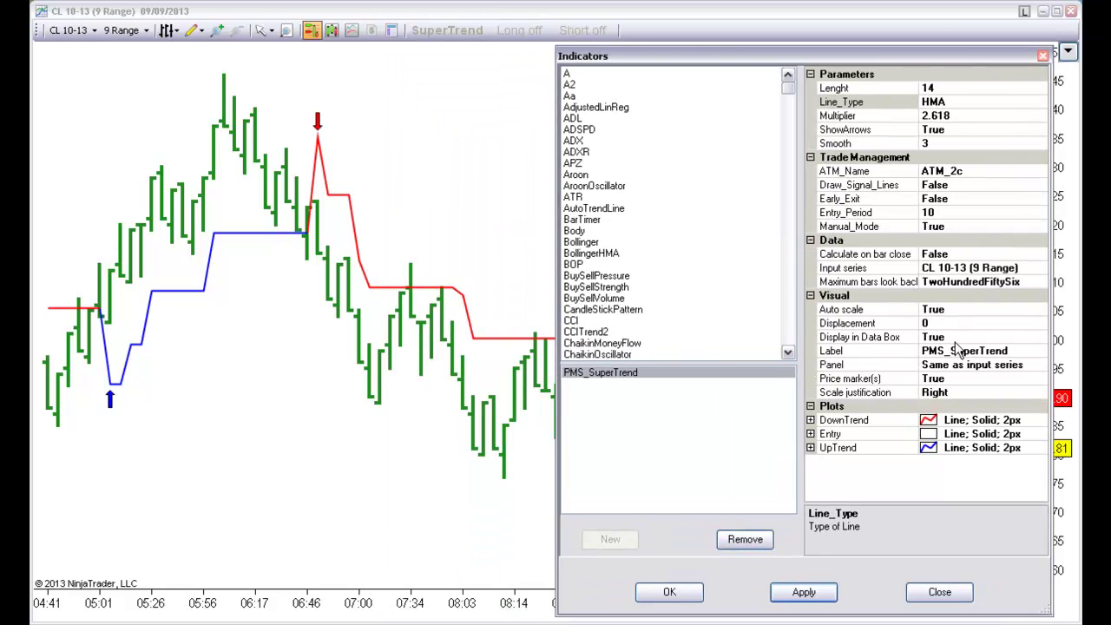
double_click(952, 129)
click(802, 592)
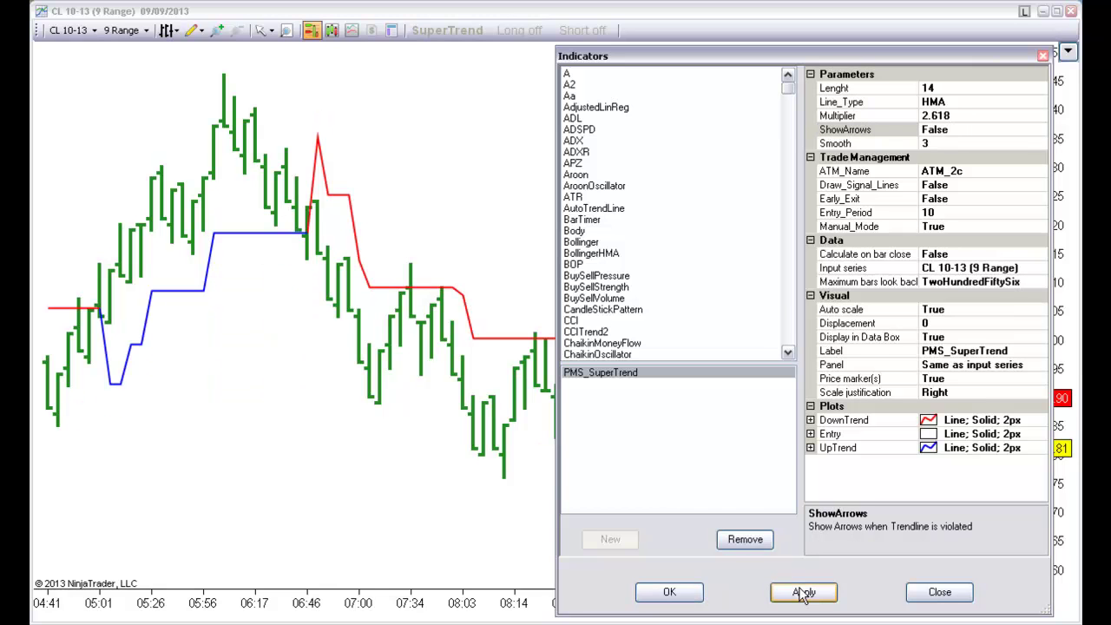
click(955, 129)
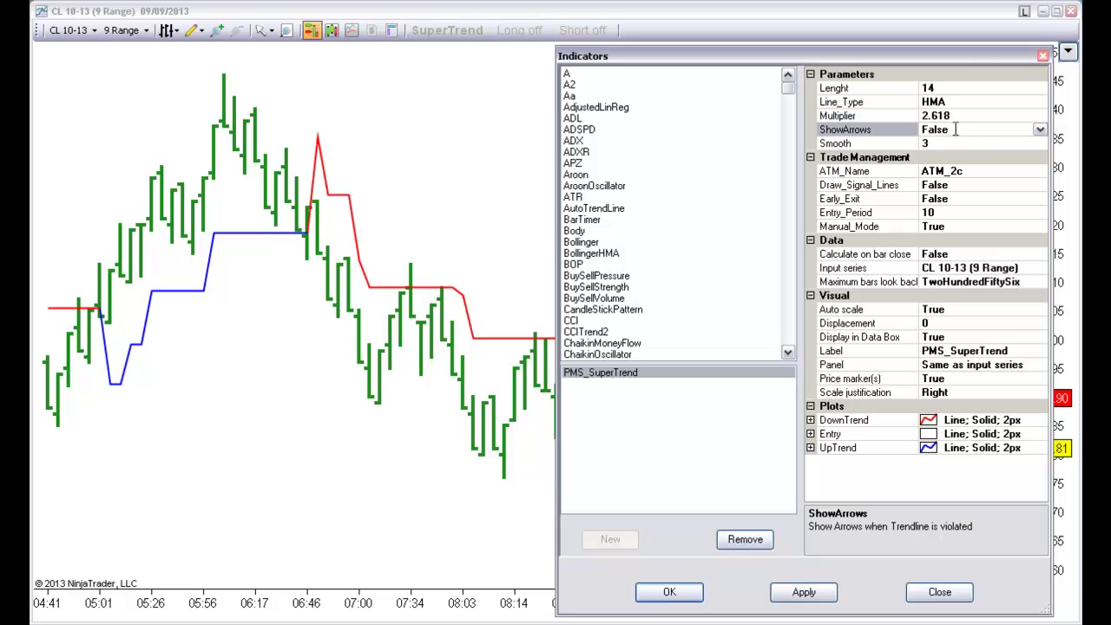
double_click(958, 129)
- Set the indicator's Line_Type to SMA and apply it to the chart
click(973, 103)
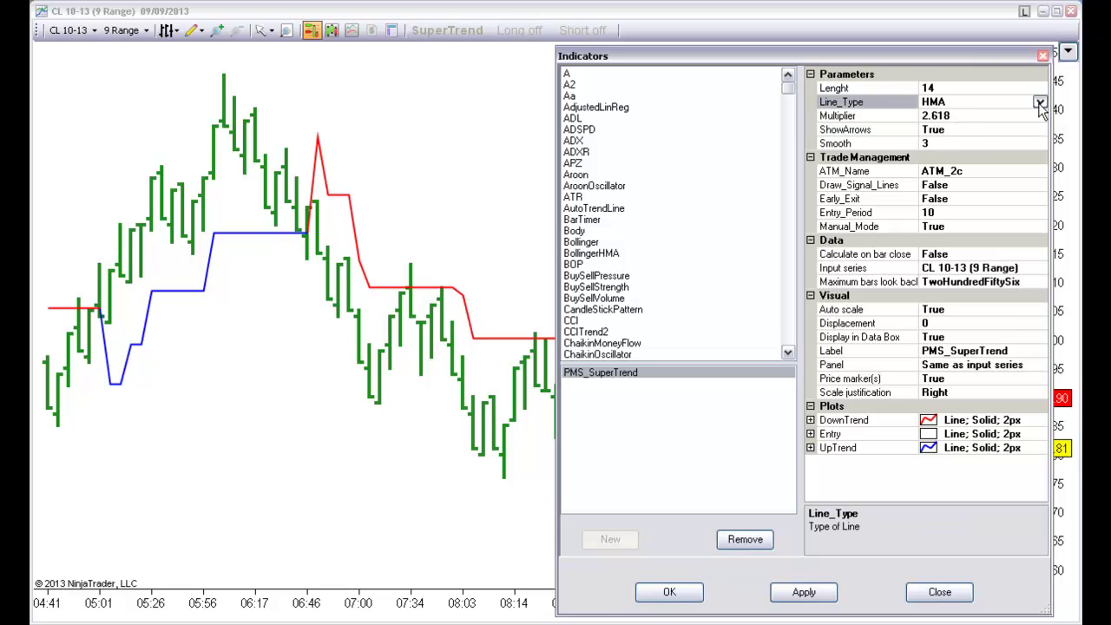
click(1040, 102)
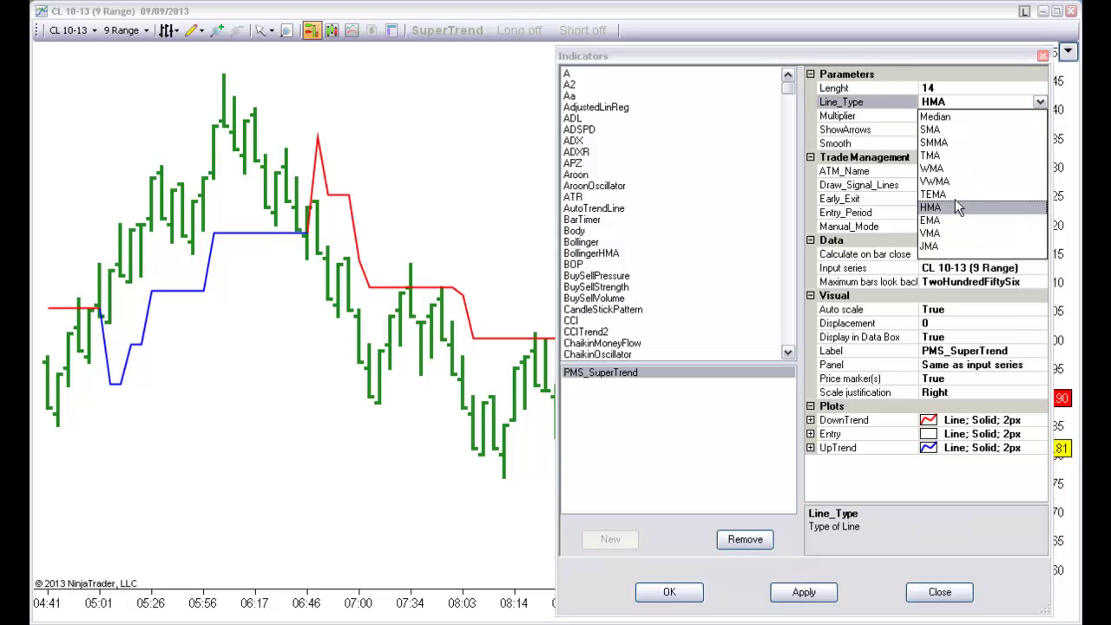
click(943, 129)
click(803, 594)
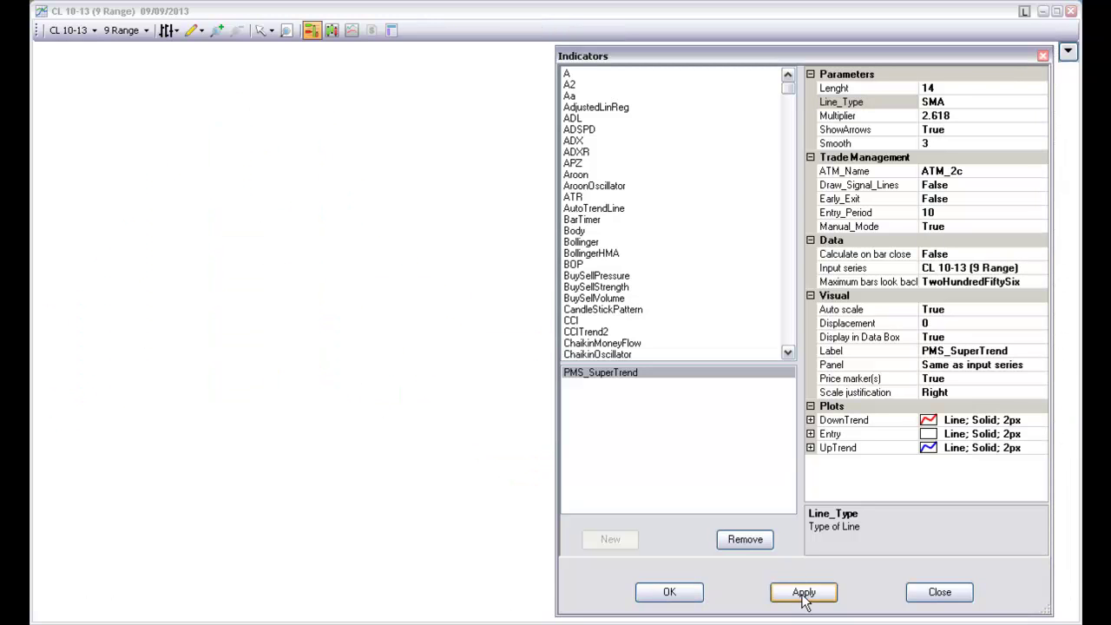
- Set the indicator's Line_Type back to Median and apply it to the chart
drag(736, 56, 605, 53)
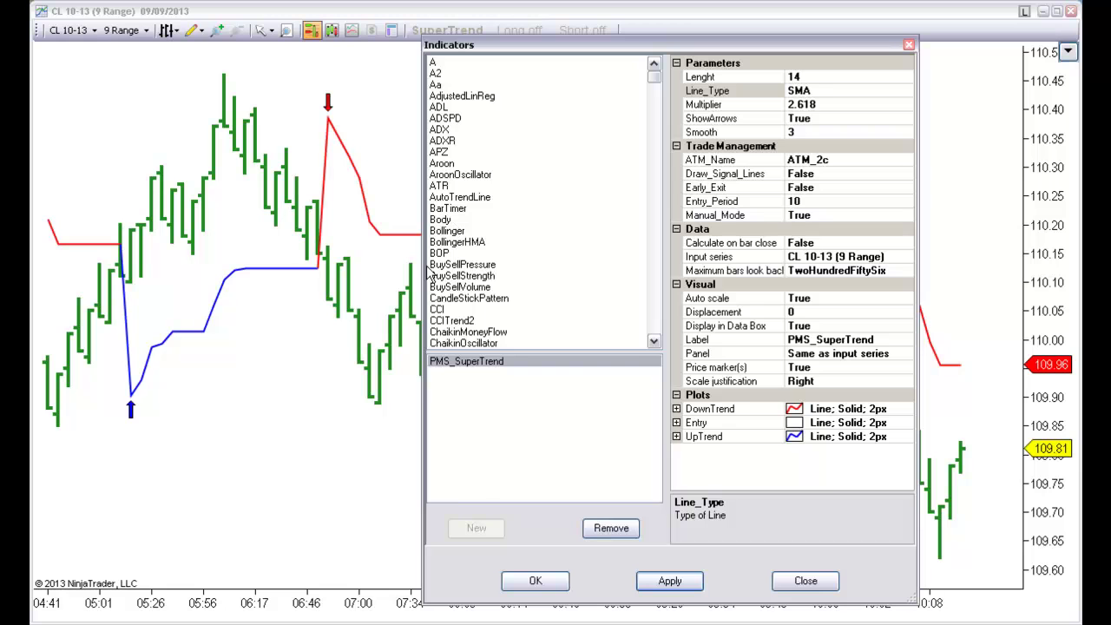
click(833, 90)
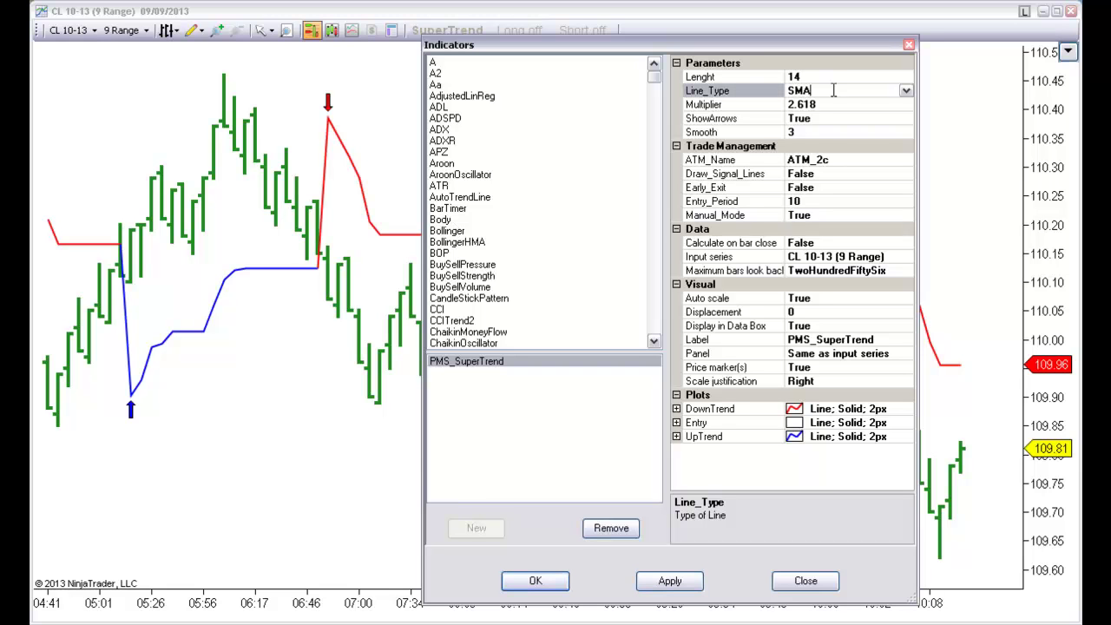
click(905, 90)
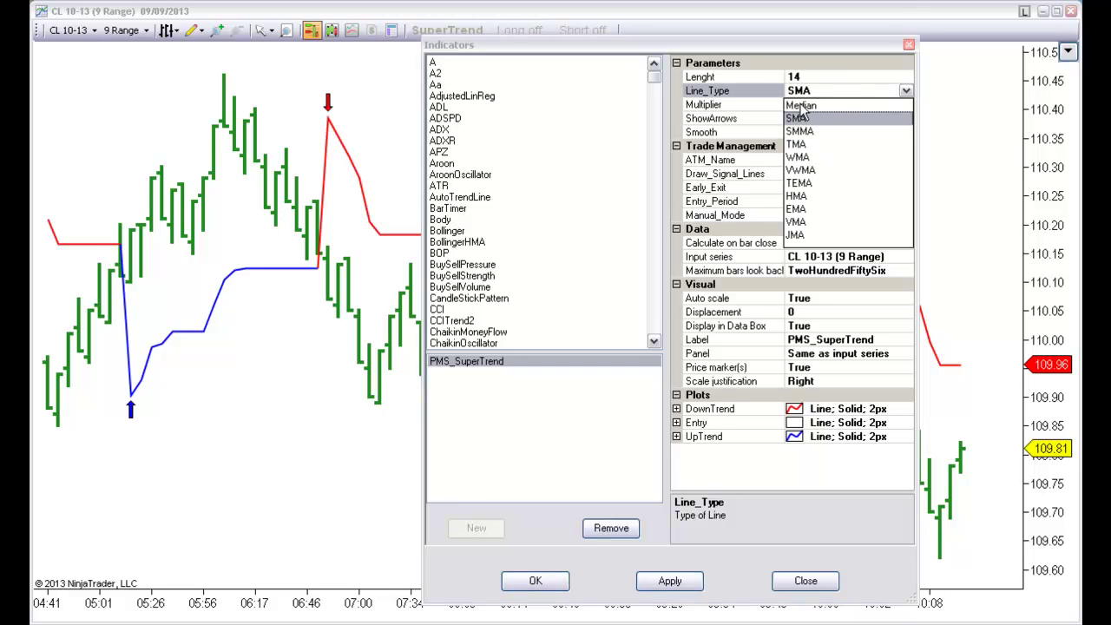
click(802, 104)
click(668, 583)
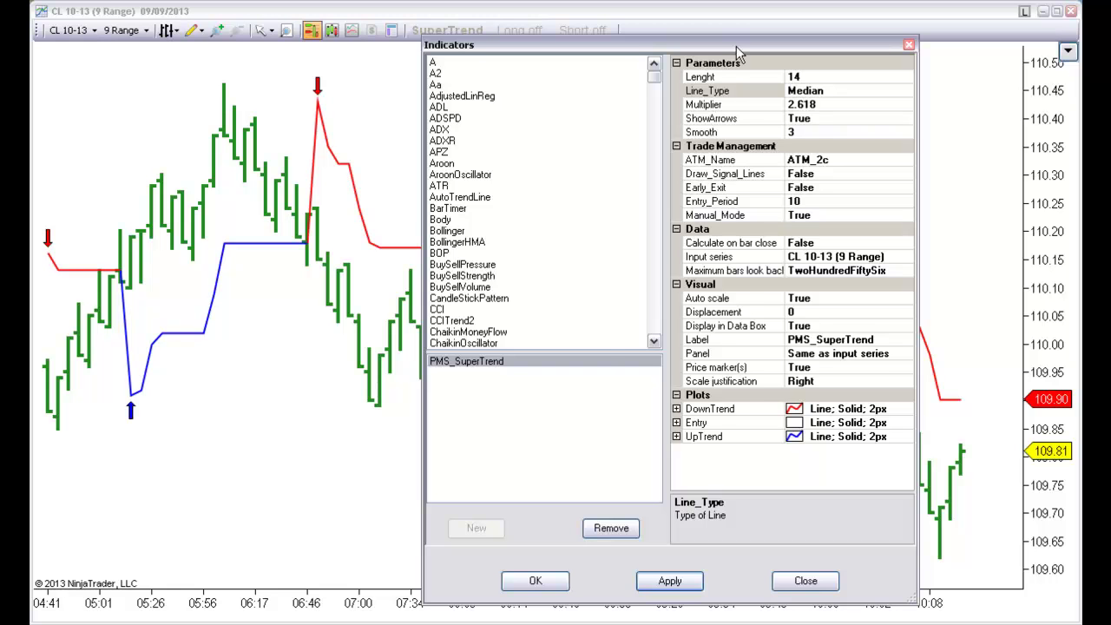
- Examine the available Line_Type options together with the Lenght and Smooth parameters of the indicator
drag(735, 46, 656, 130)
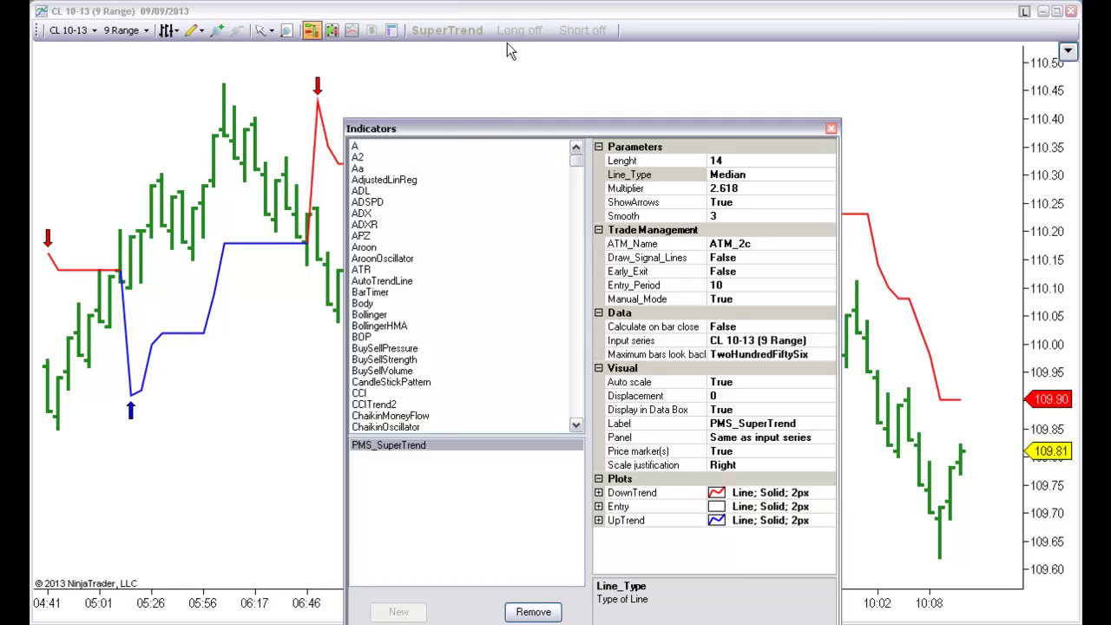
drag(457, 128, 603, 57)
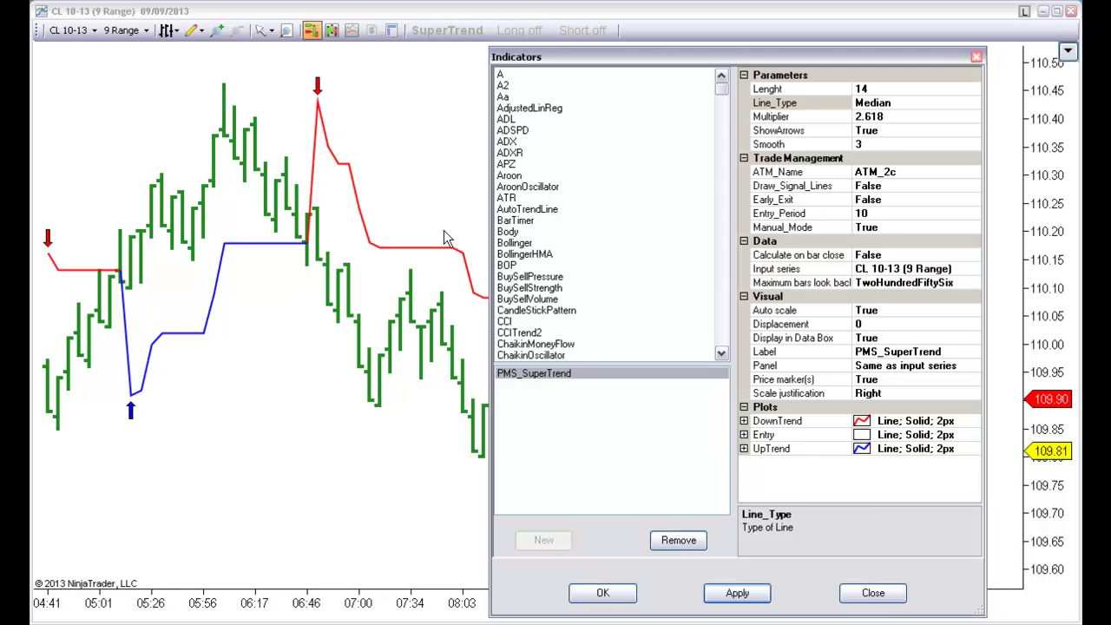
click(918, 105)
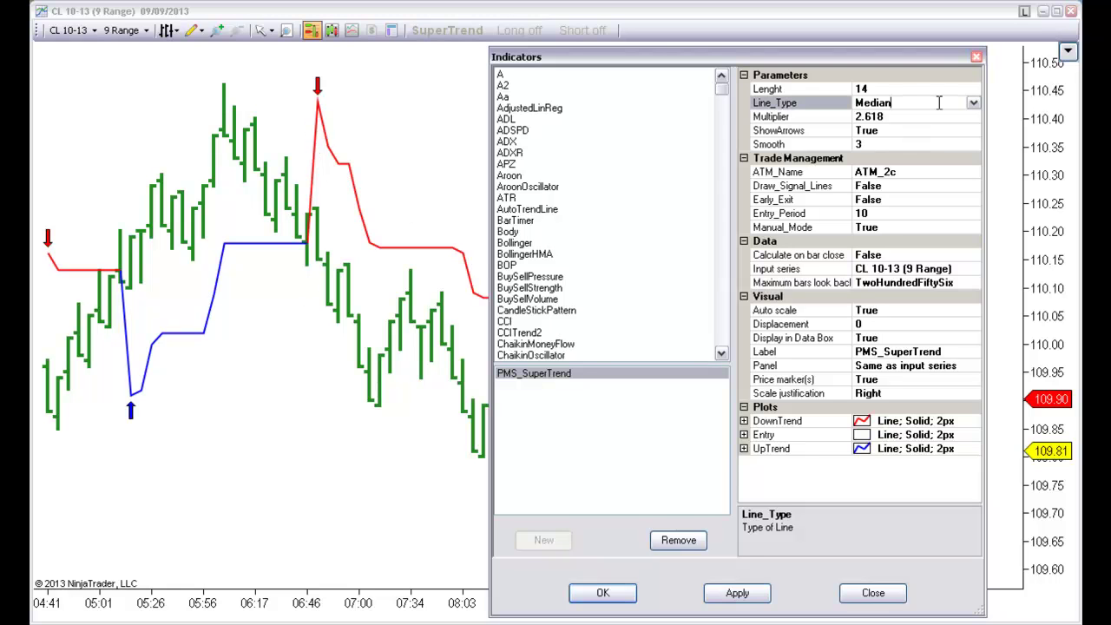
click(973, 103)
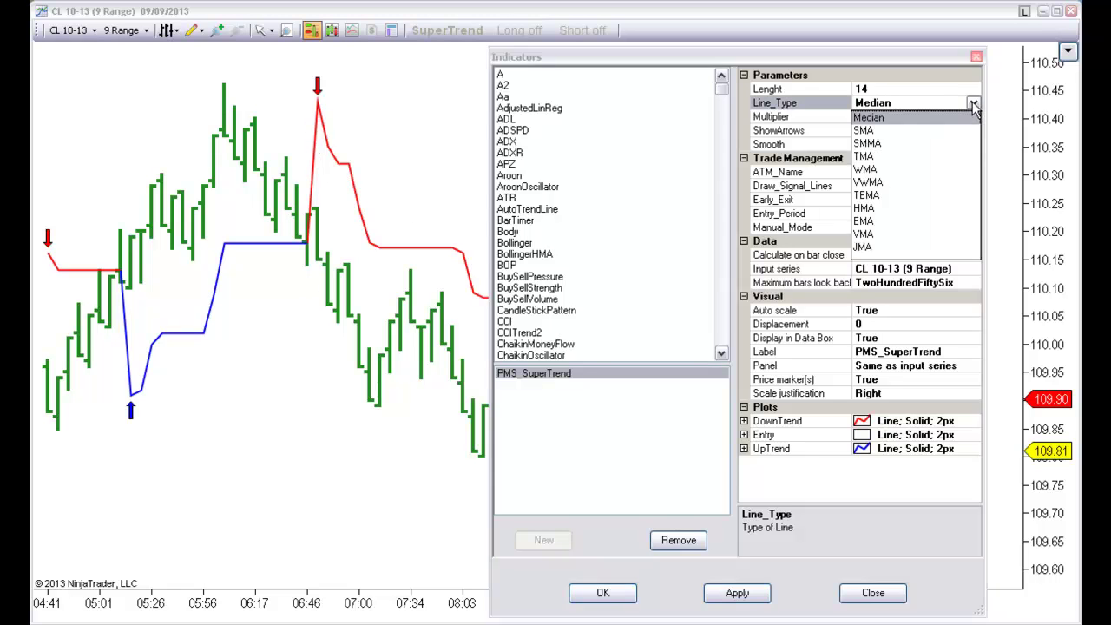
click(889, 103)
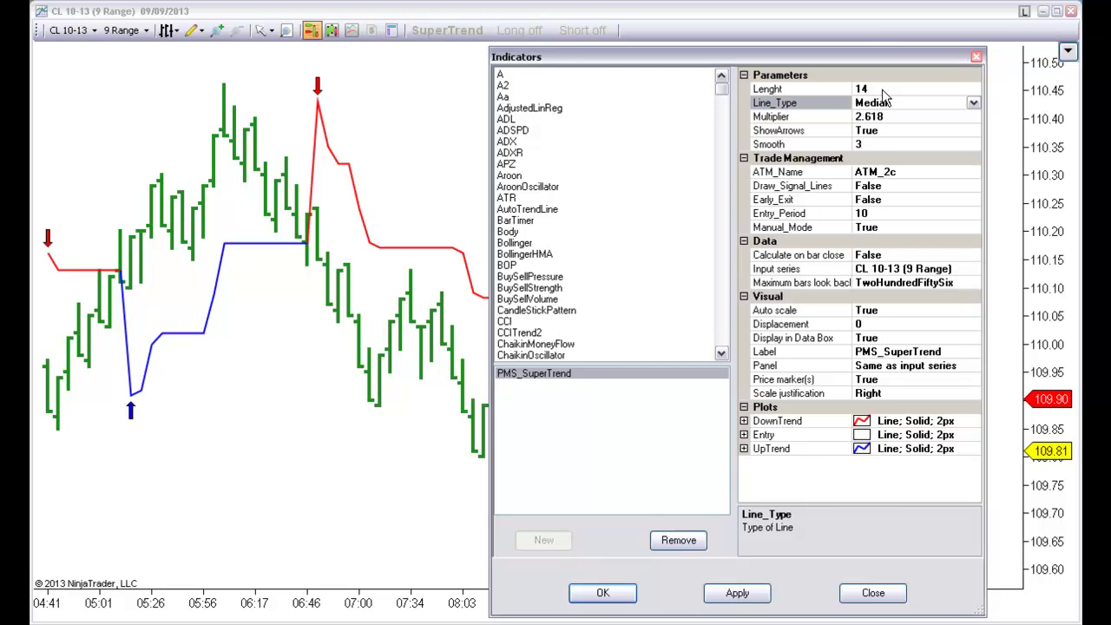
click(882, 89)
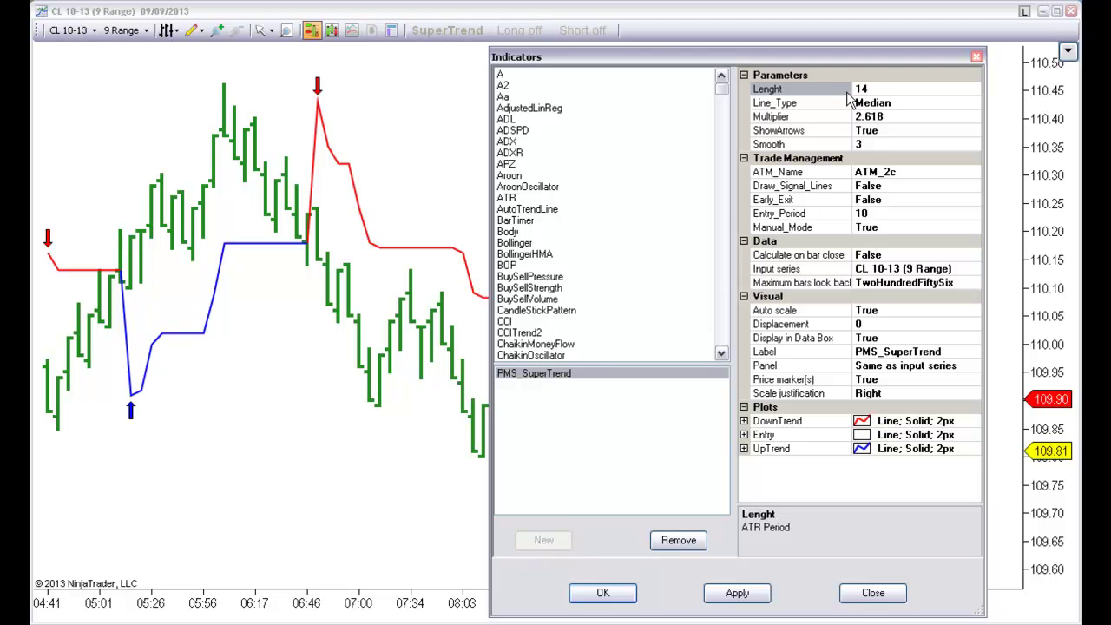
click(868, 144)
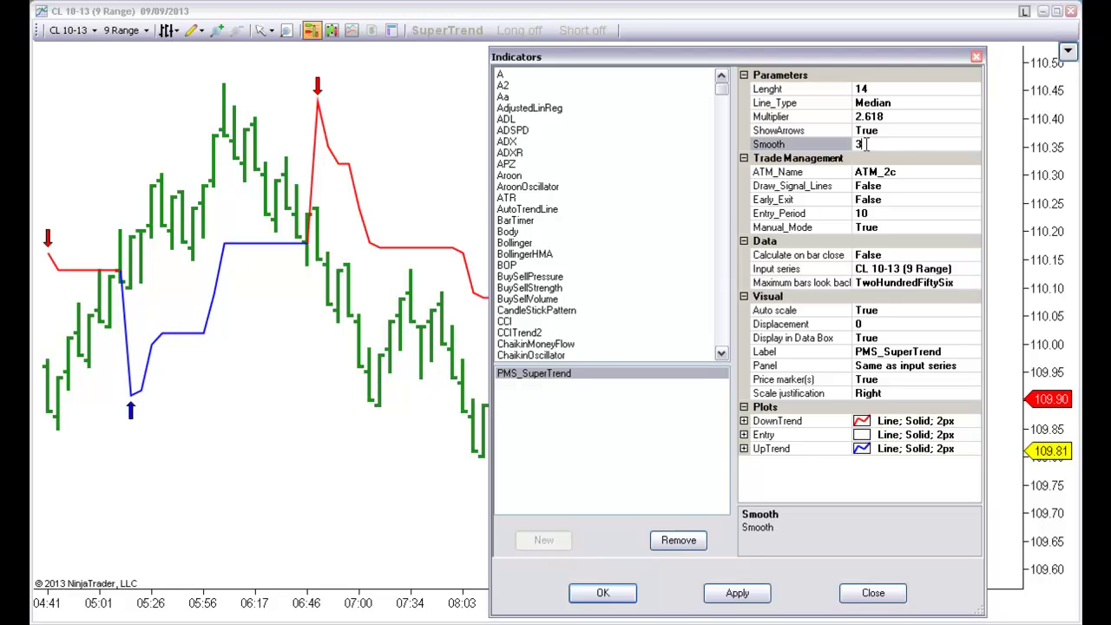
click(904, 103)
click(972, 103)
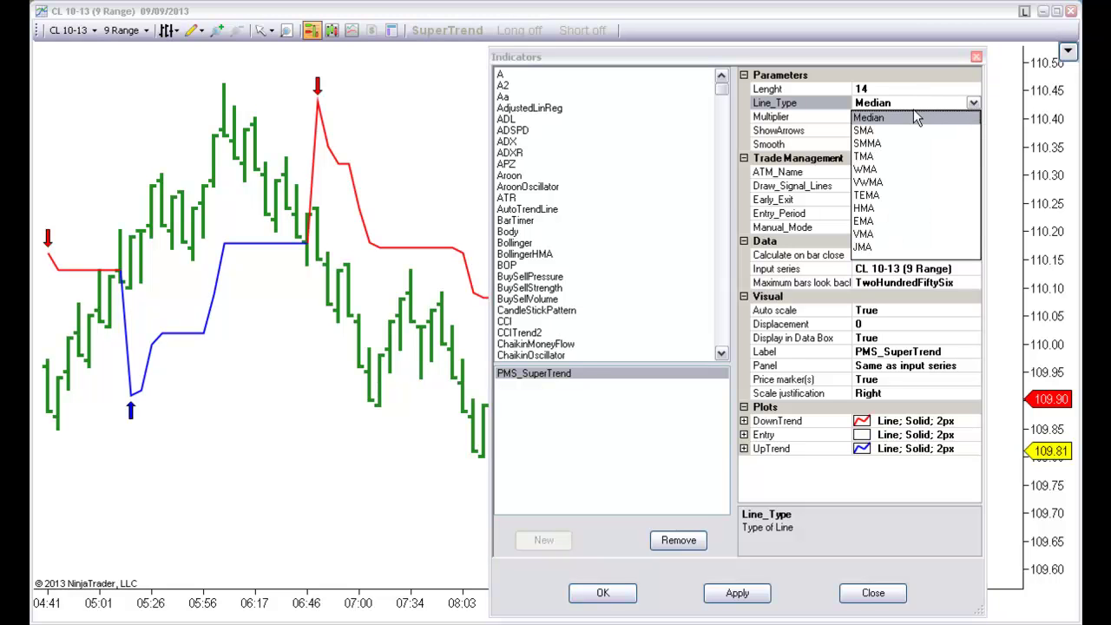
click(875, 120)
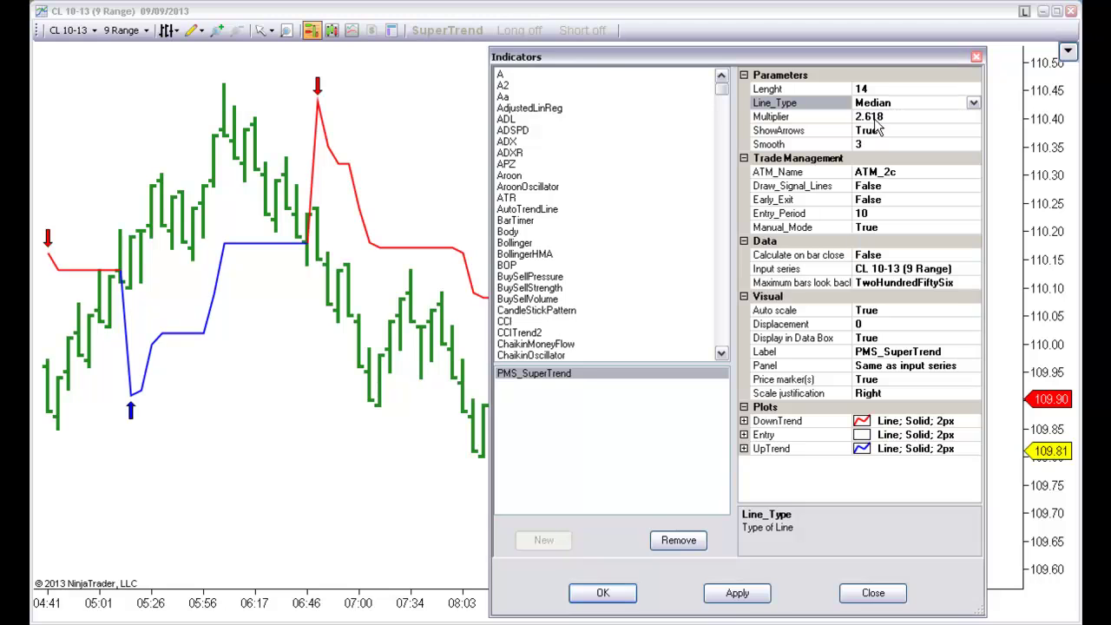
click(869, 144)
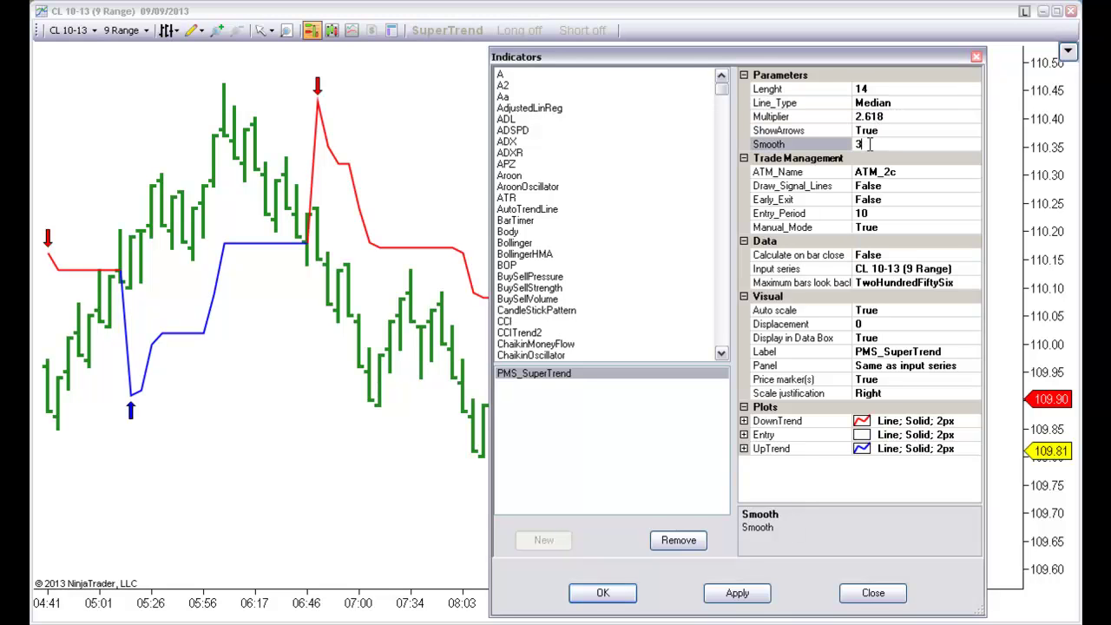
click(911, 102)
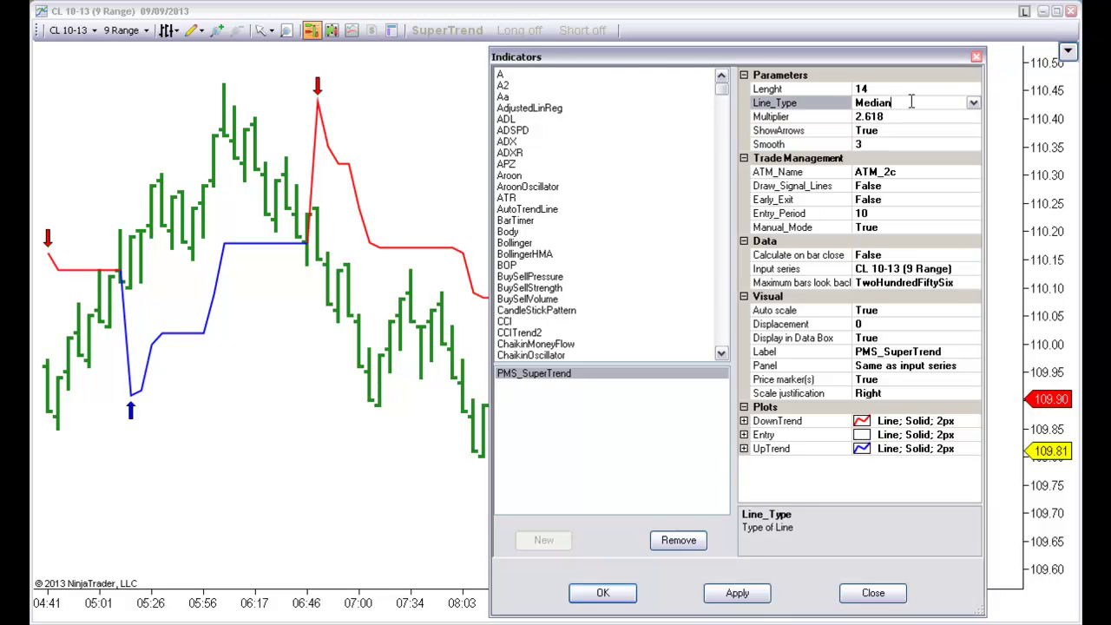
click(973, 103)
click(911, 97)
- Set the Entry plot's color to Gold, apply it to the chart and close the indicator settings
click(867, 213)
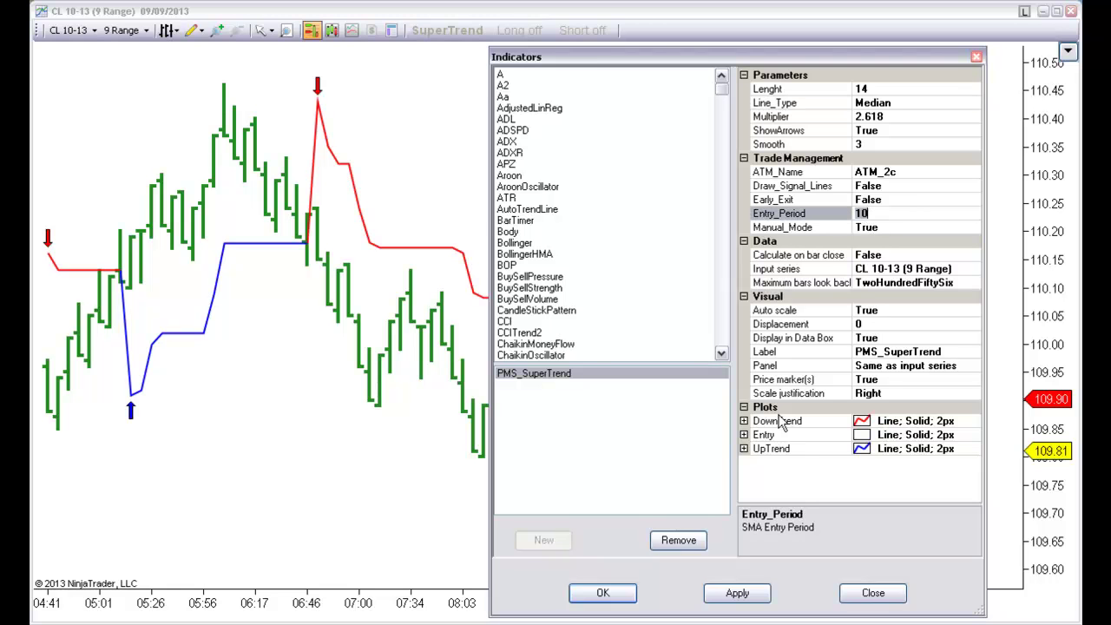
click(743, 435)
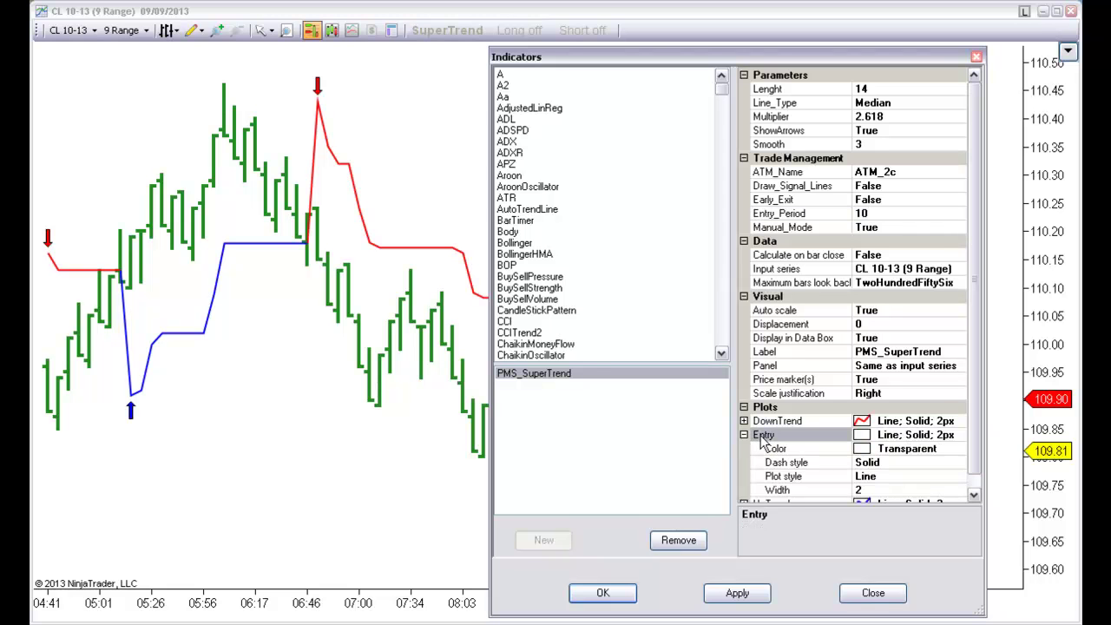
click(928, 450)
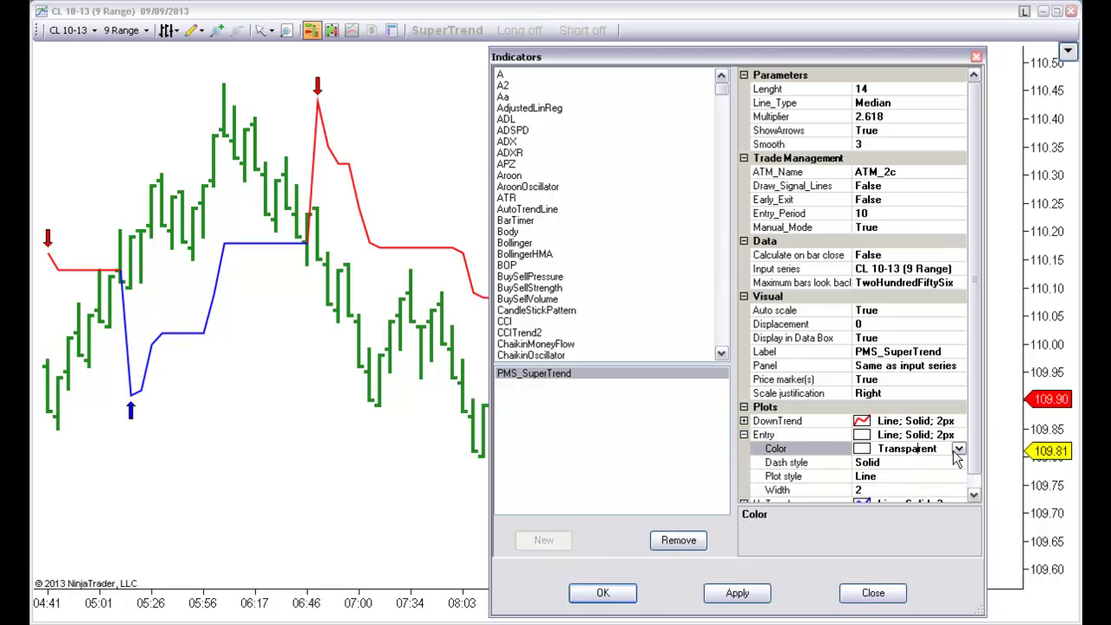
click(959, 449)
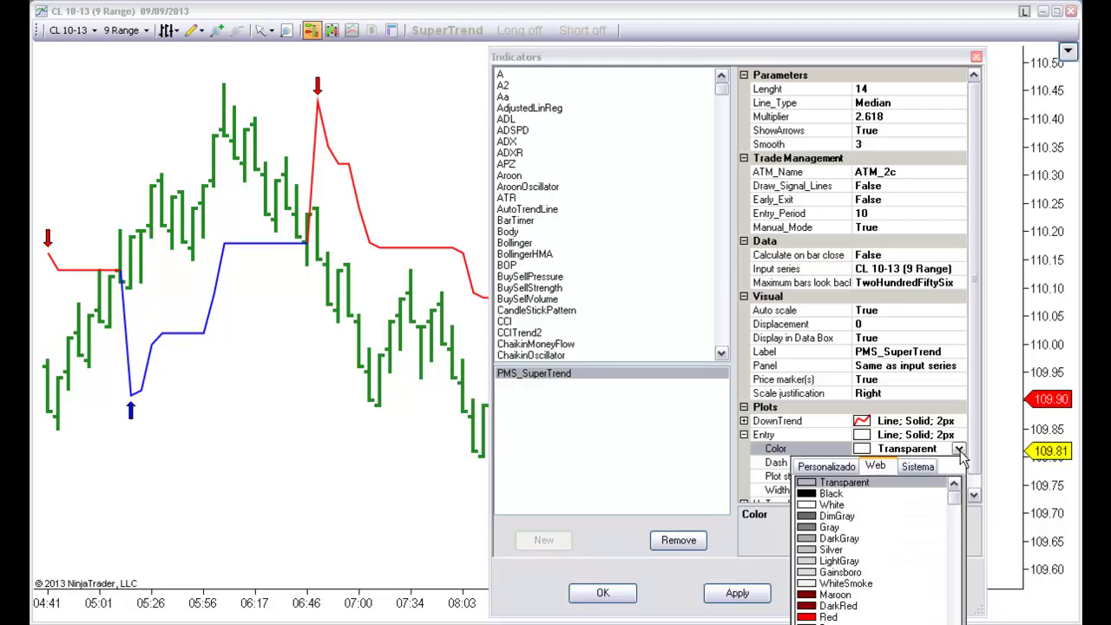
click(959, 449)
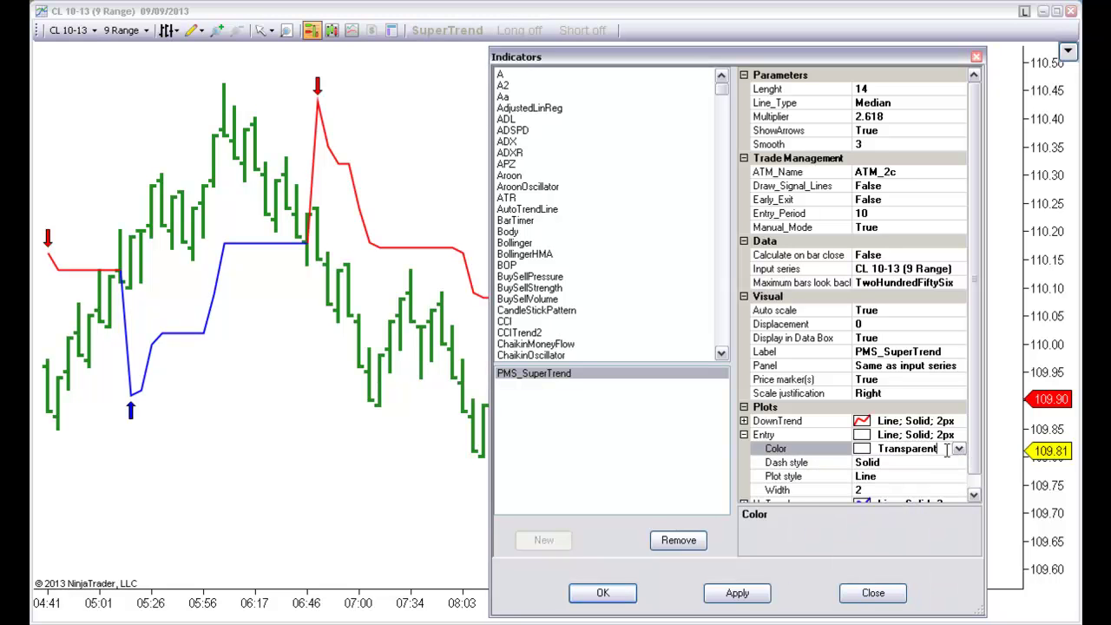
text(gold)
click(737, 592)
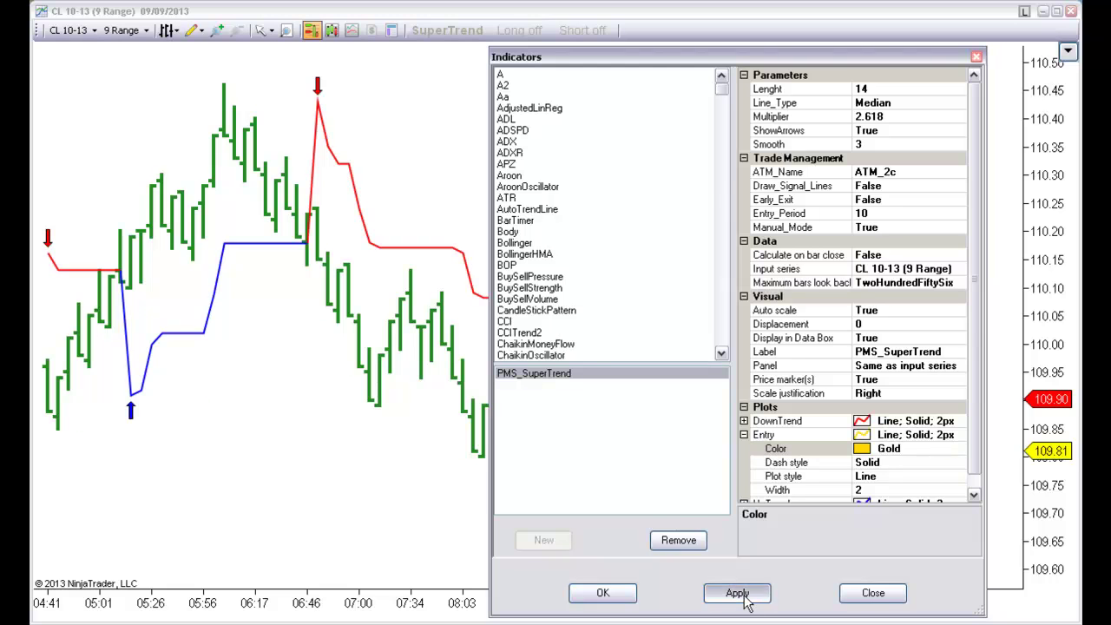
click(872, 593)
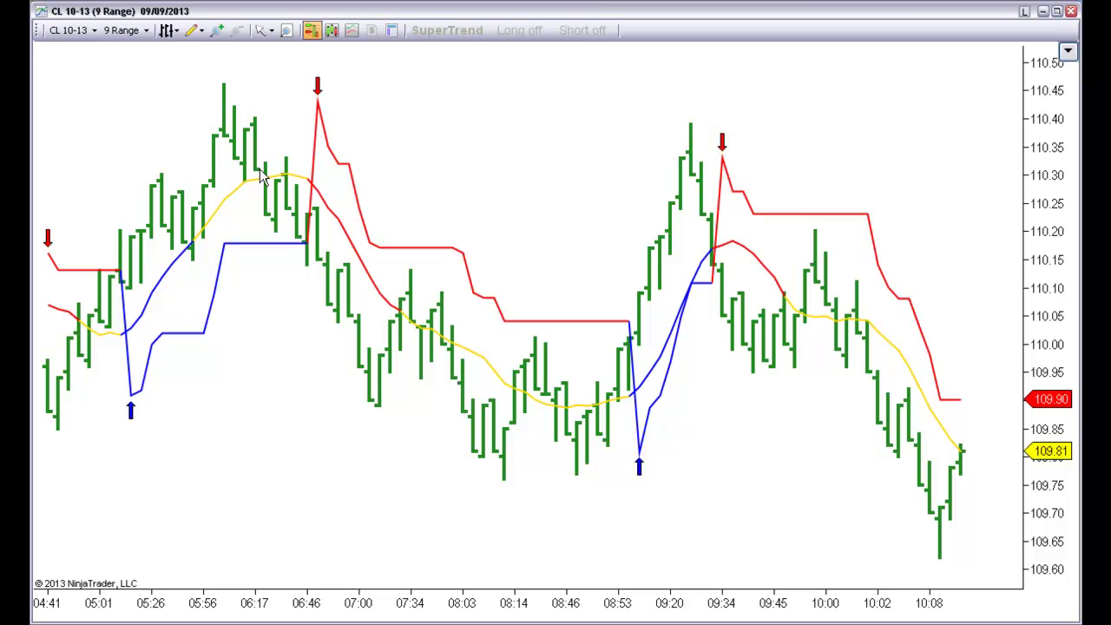
- Check the Entry_Period setting in the PMS_SuperTrend indicator's trade management parameters and return to the chart
double_click(369, 280)
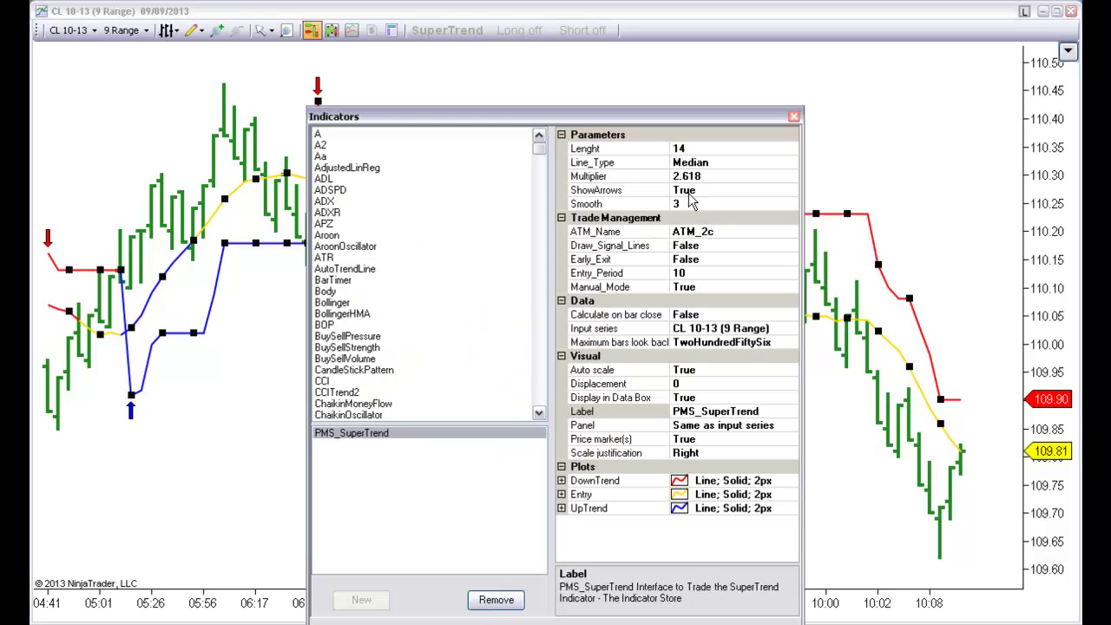
click(676, 272)
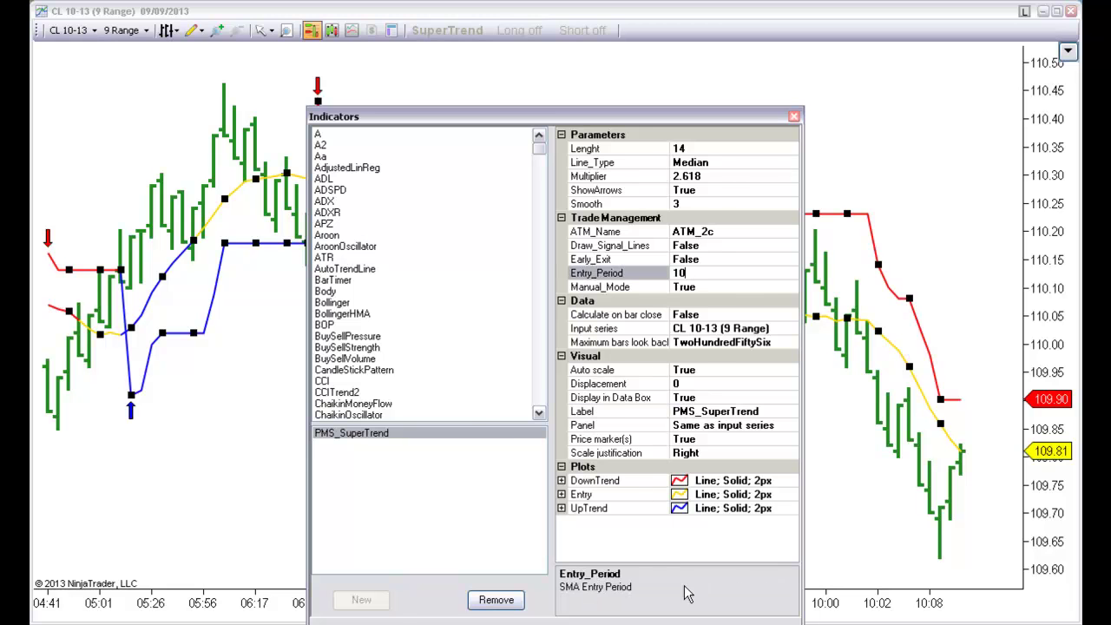
key(Return)
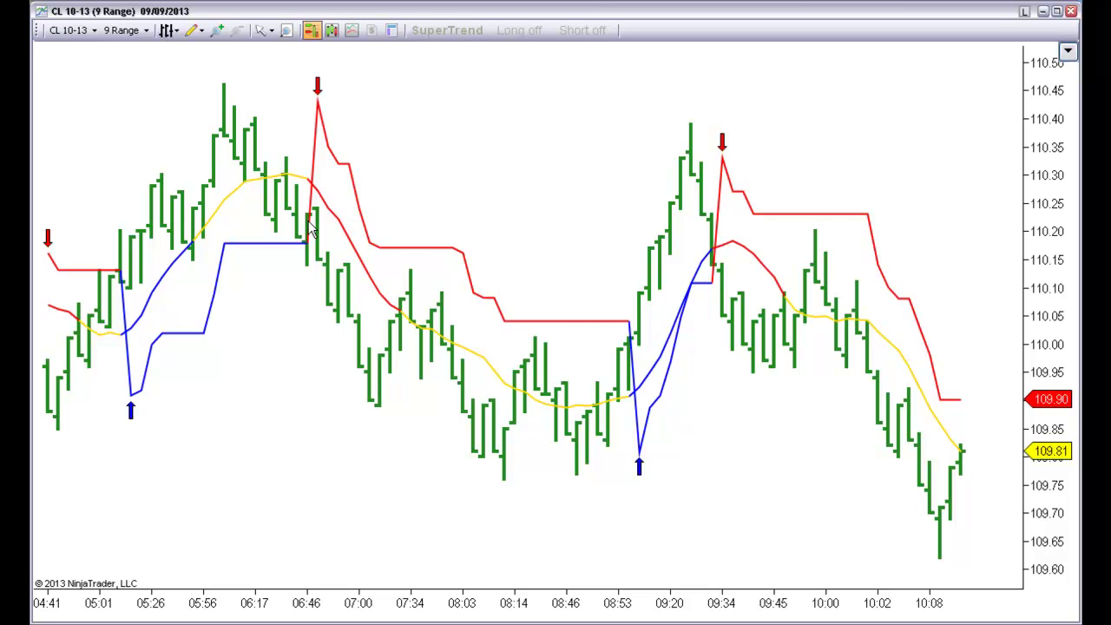
- Set the indicator's Draw_Signal_Lines to True, apply it to the chart and close the indicator settings
double_click(408, 250)
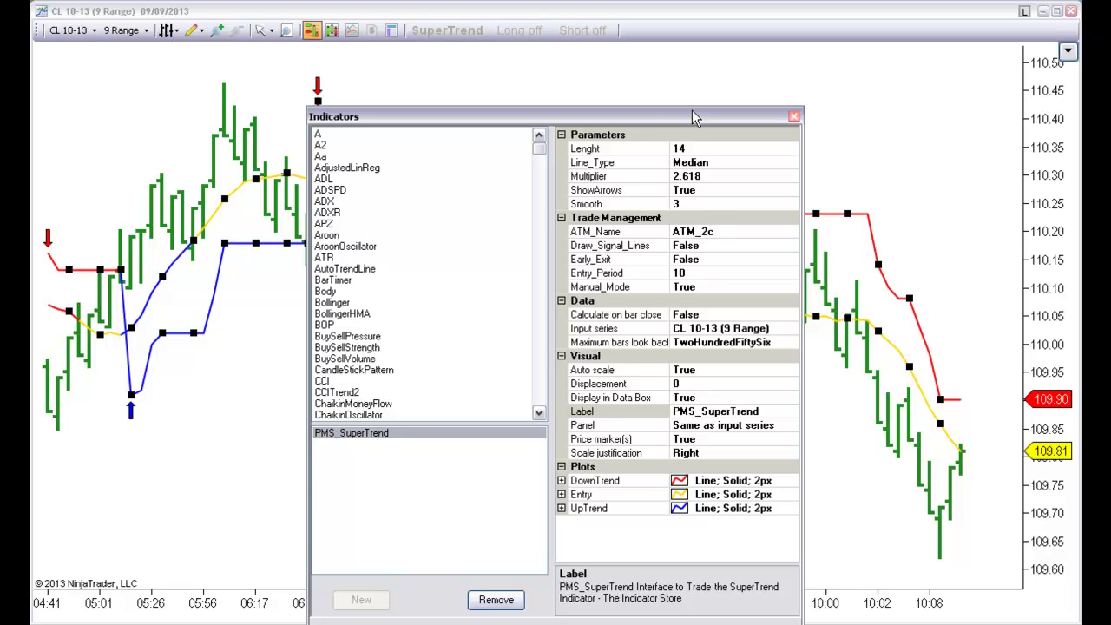
drag(670, 124, 596, 148)
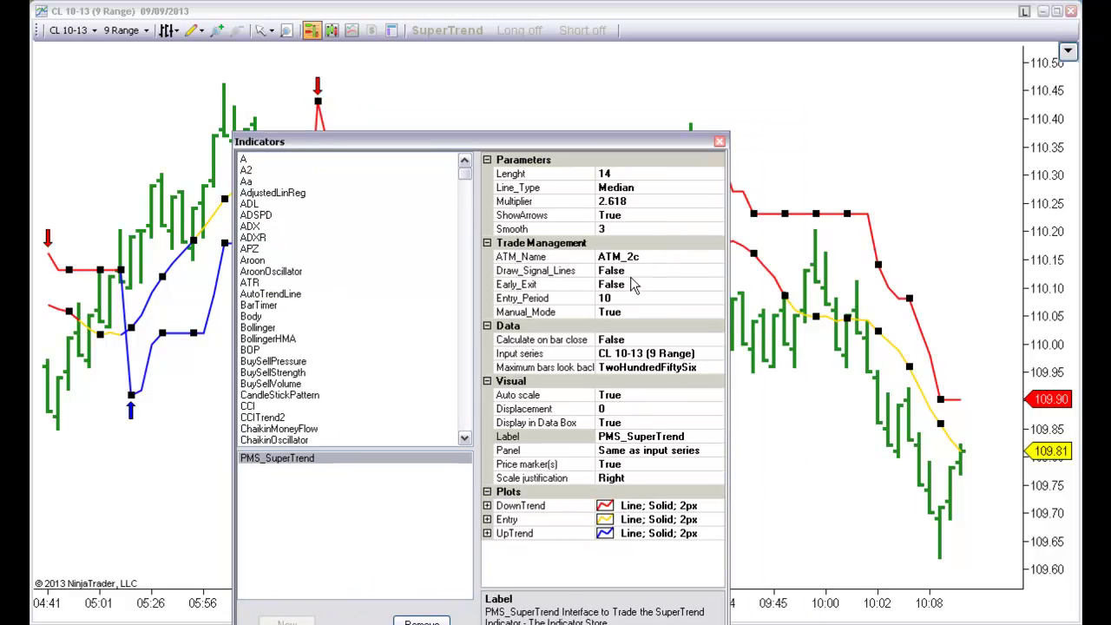
double_click(635, 273)
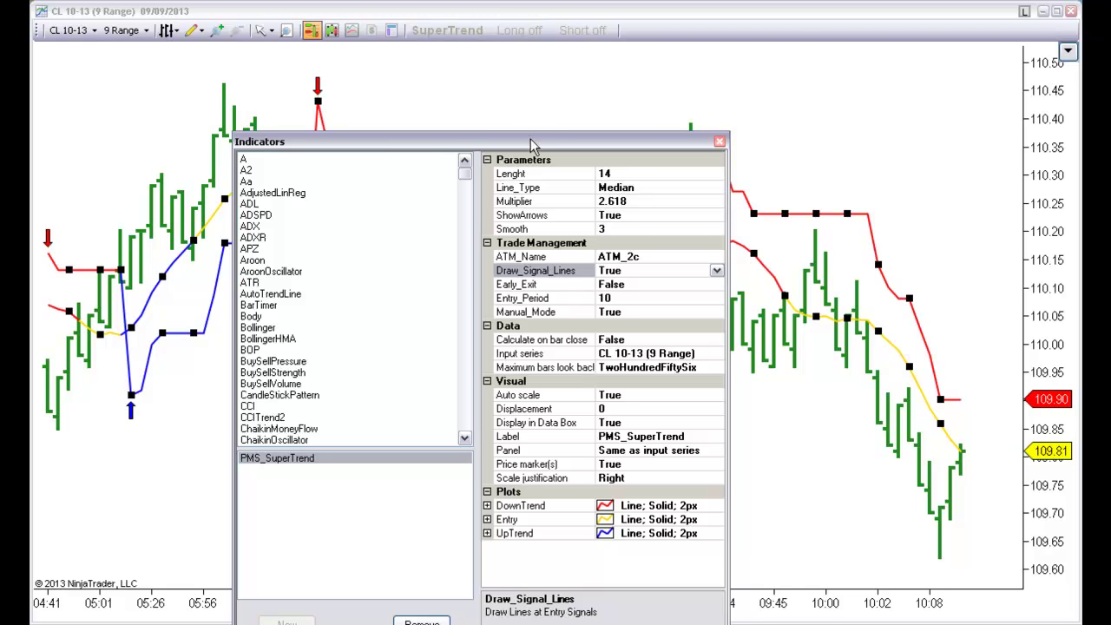
drag(530, 140, 612, 45)
click(564, 583)
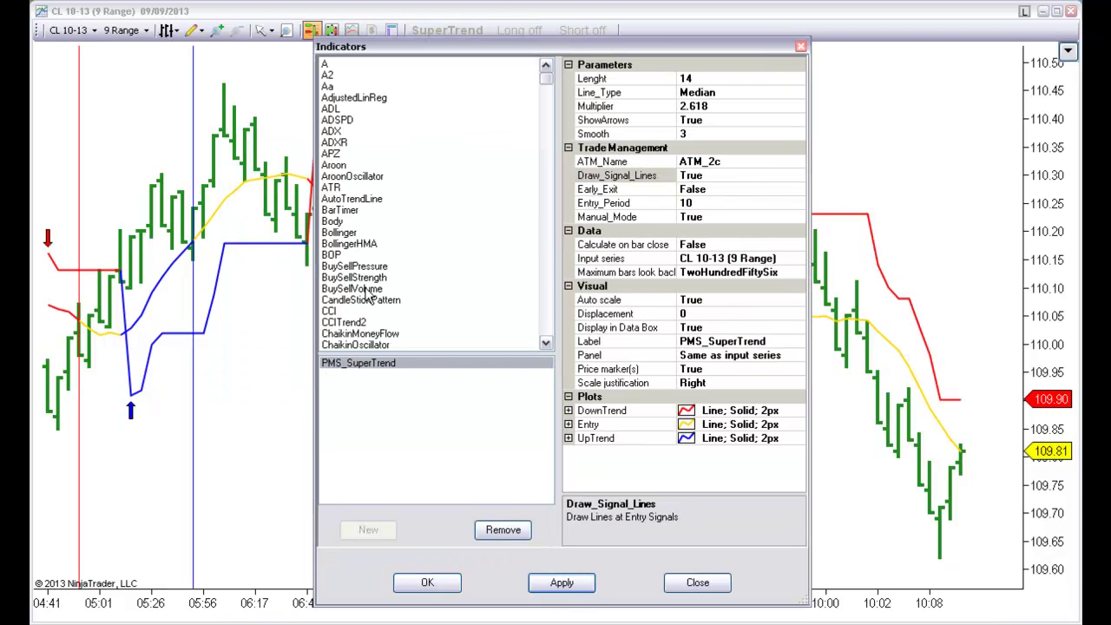
click(698, 582)
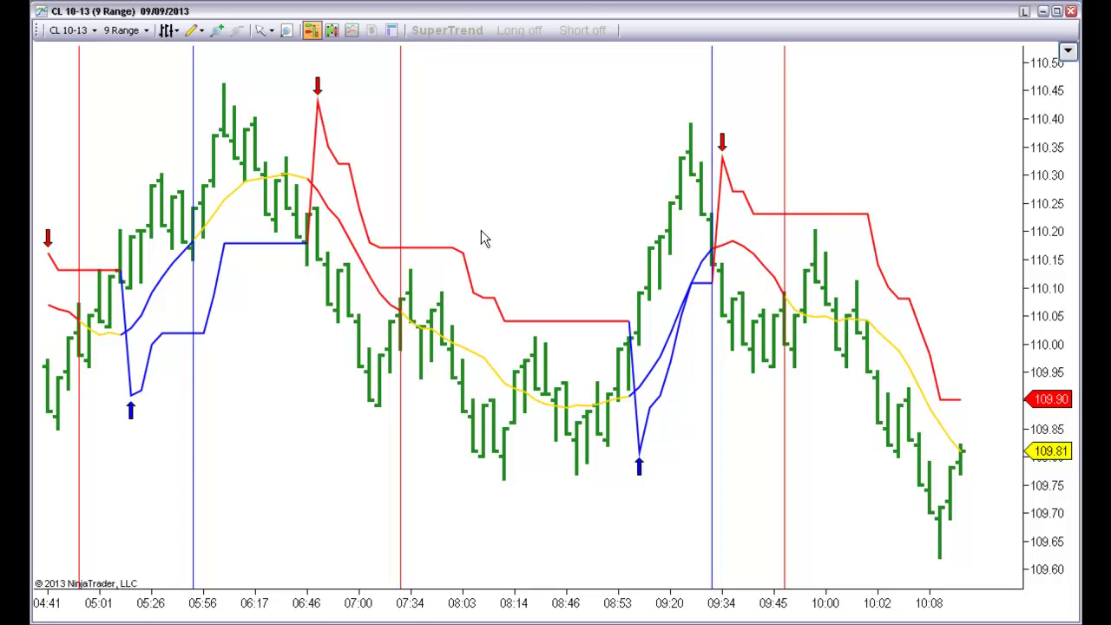
- Check the ATM_Name entry in the indicator's trade management settings and close them without changes
double_click(427, 249)
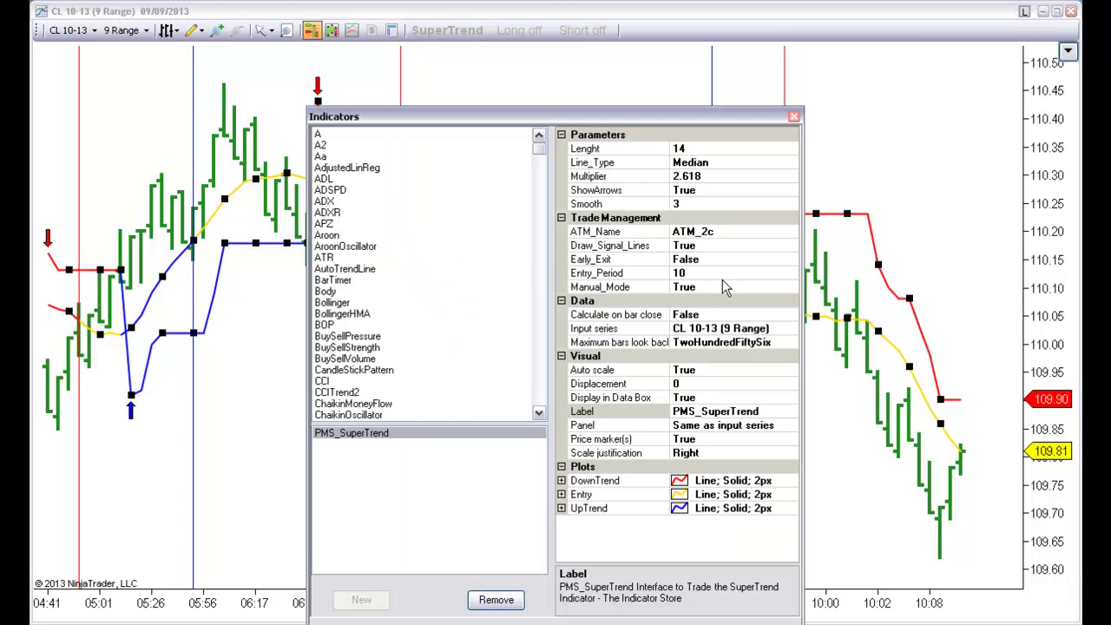
click(717, 231)
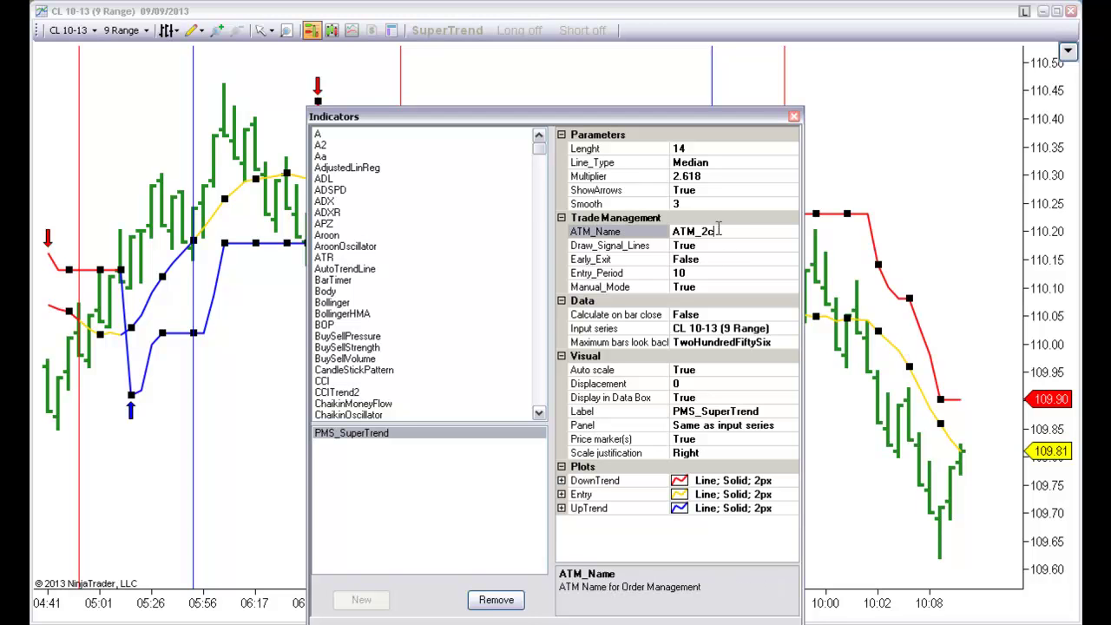
key(Return)
drag(591, 113, 602, 55)
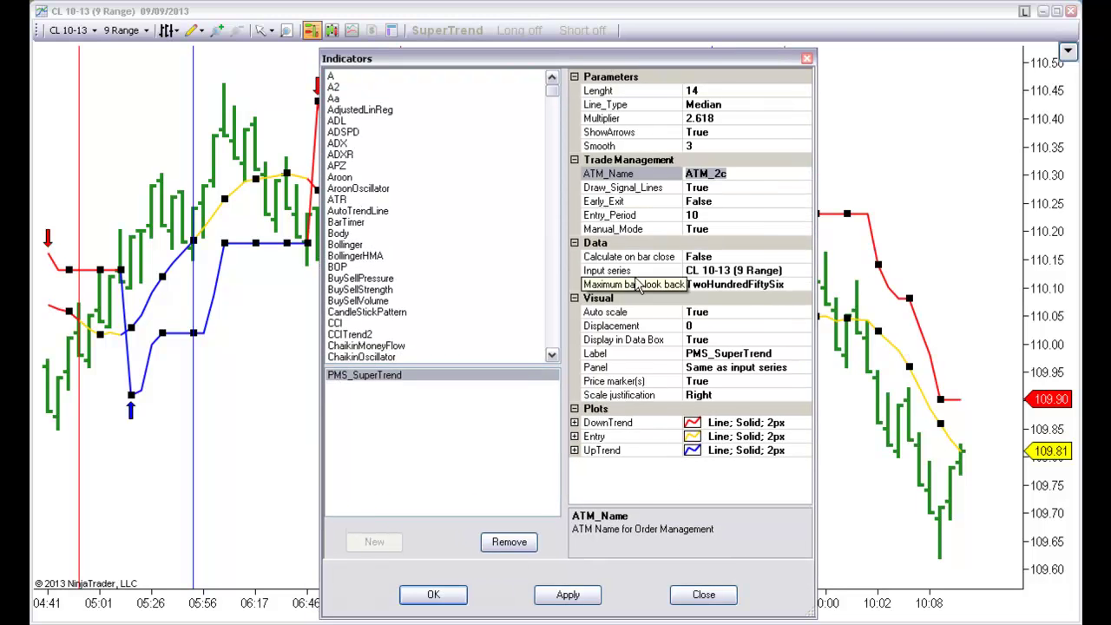
click(703, 595)
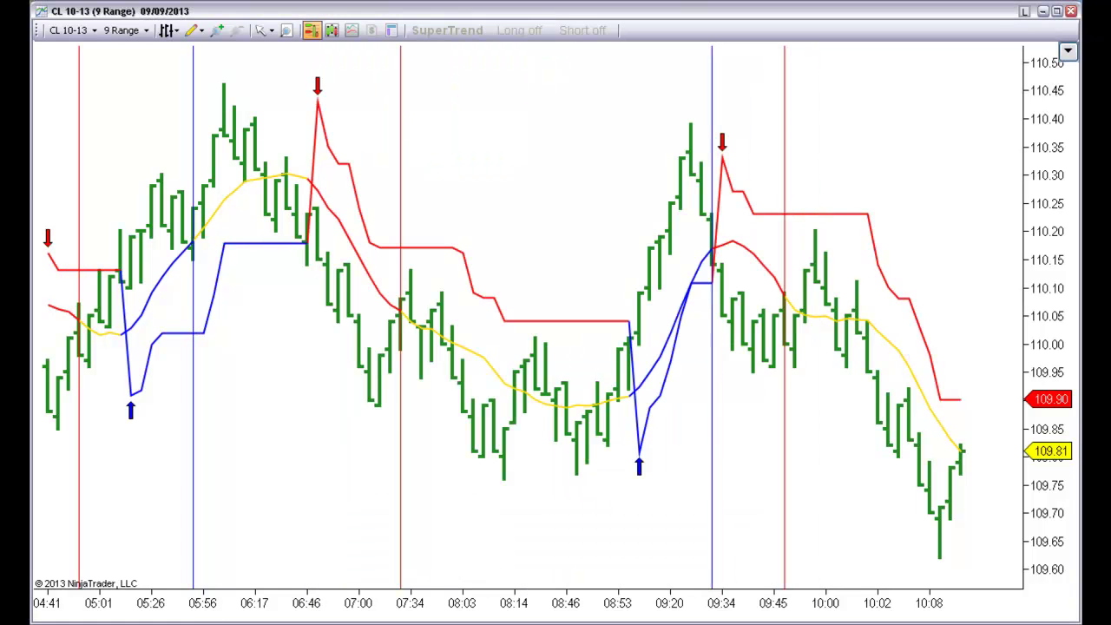
- Show the chart's order entry controls, select the ATM_2c strategy and open its parameters to view the second target's stop strategy options
click(1070, 58)
click(974, 363)
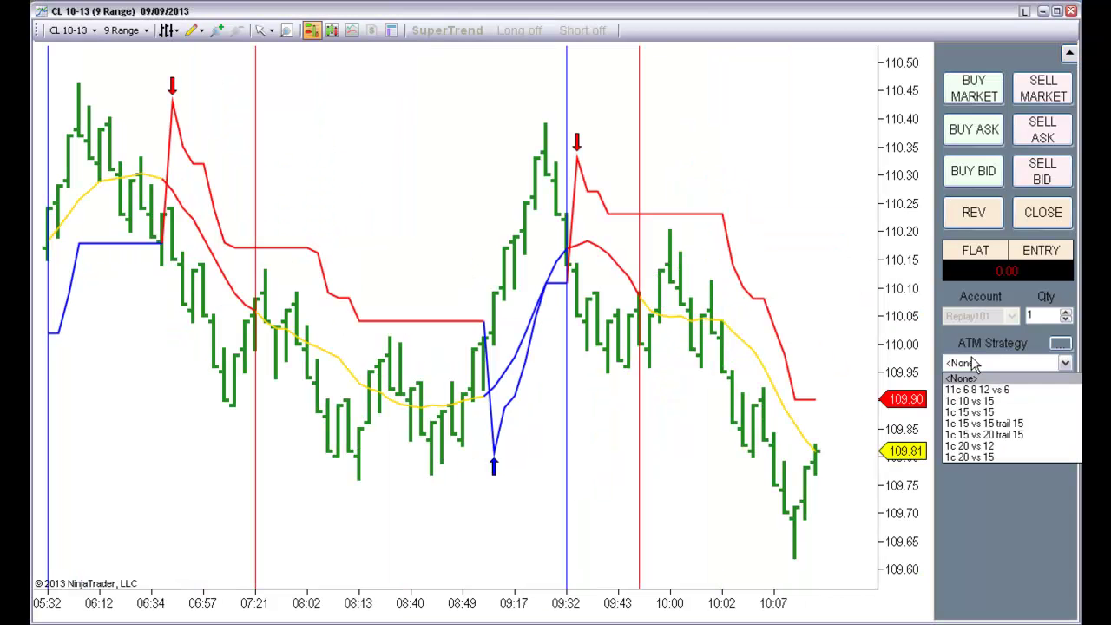
scroll(990, 408, down, 3)
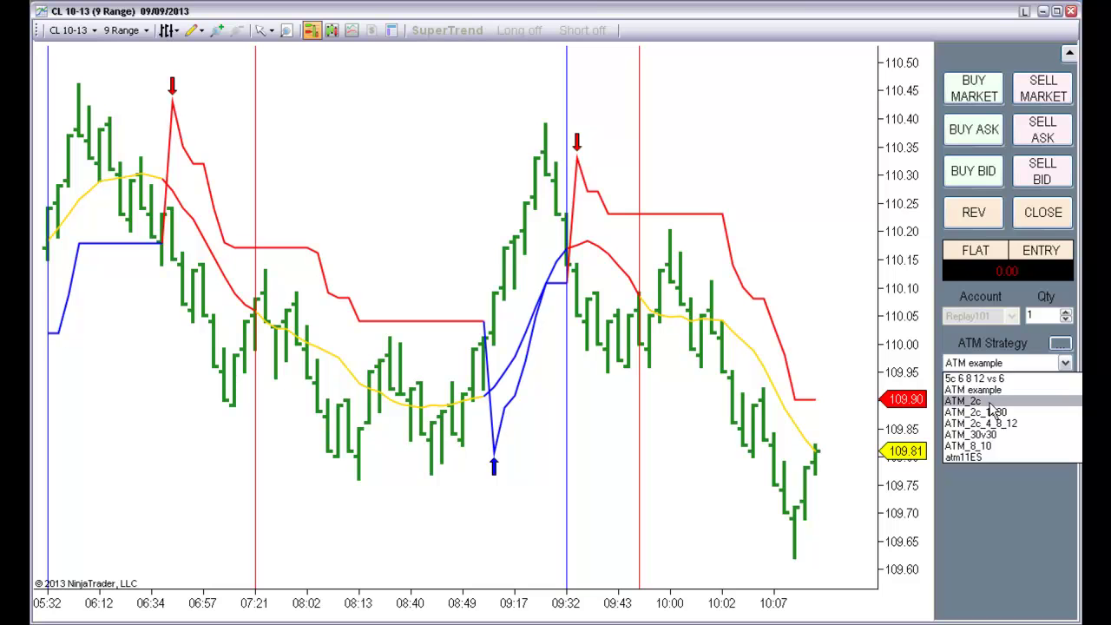
click(991, 402)
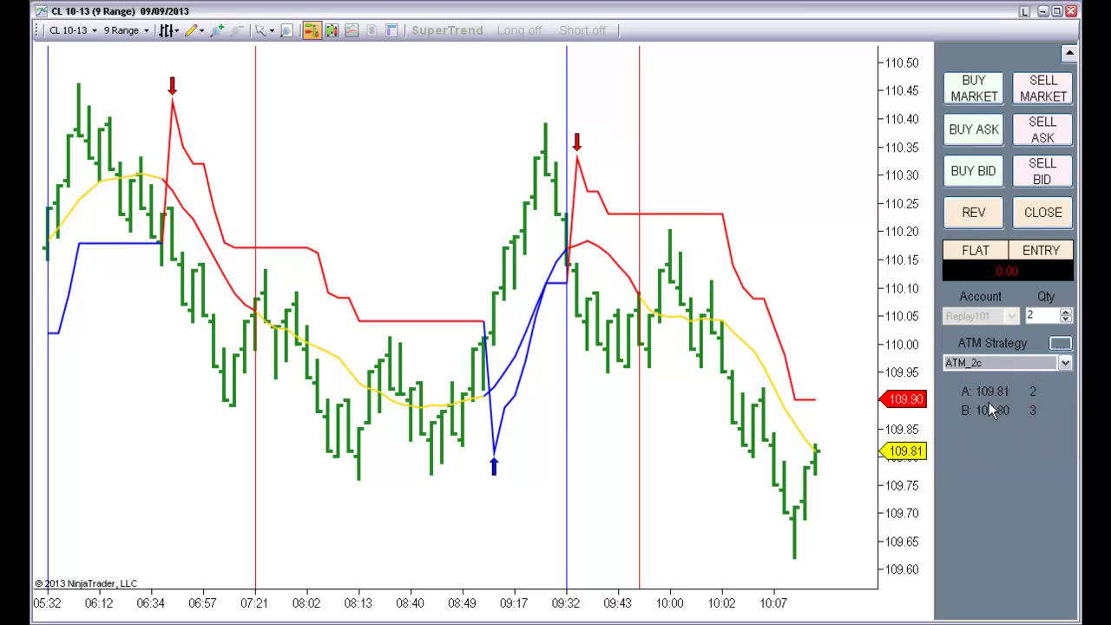
click(1060, 343)
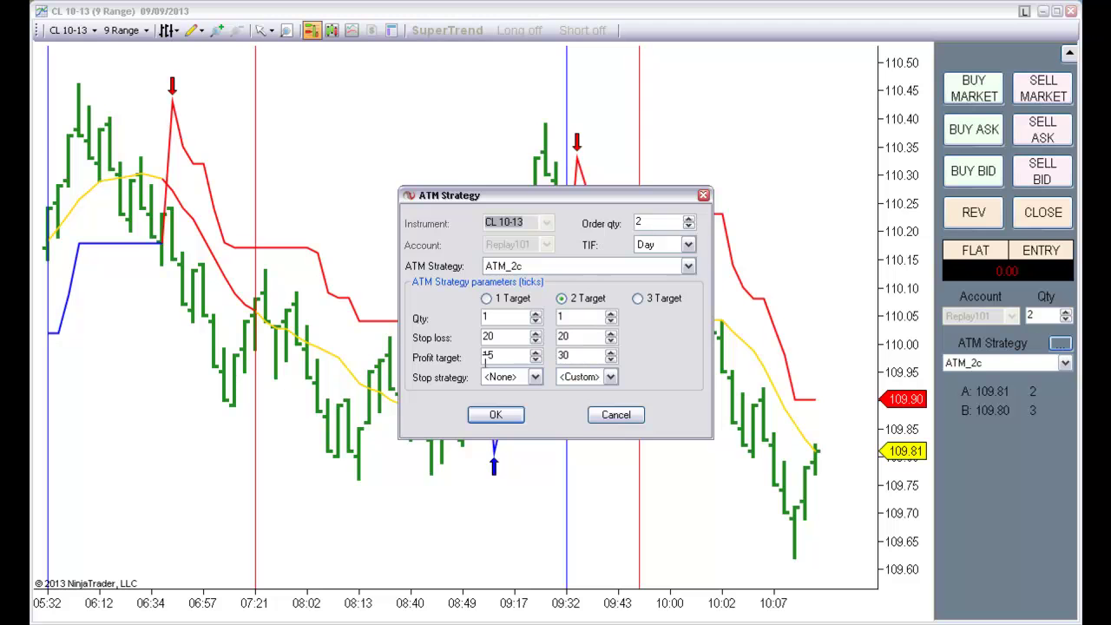
click(586, 378)
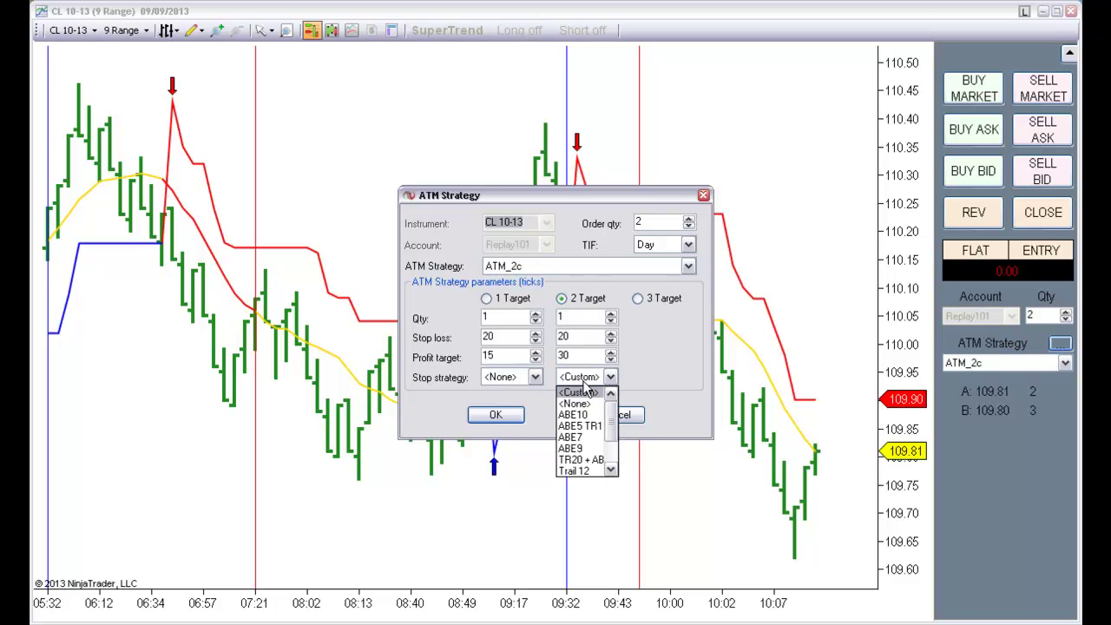
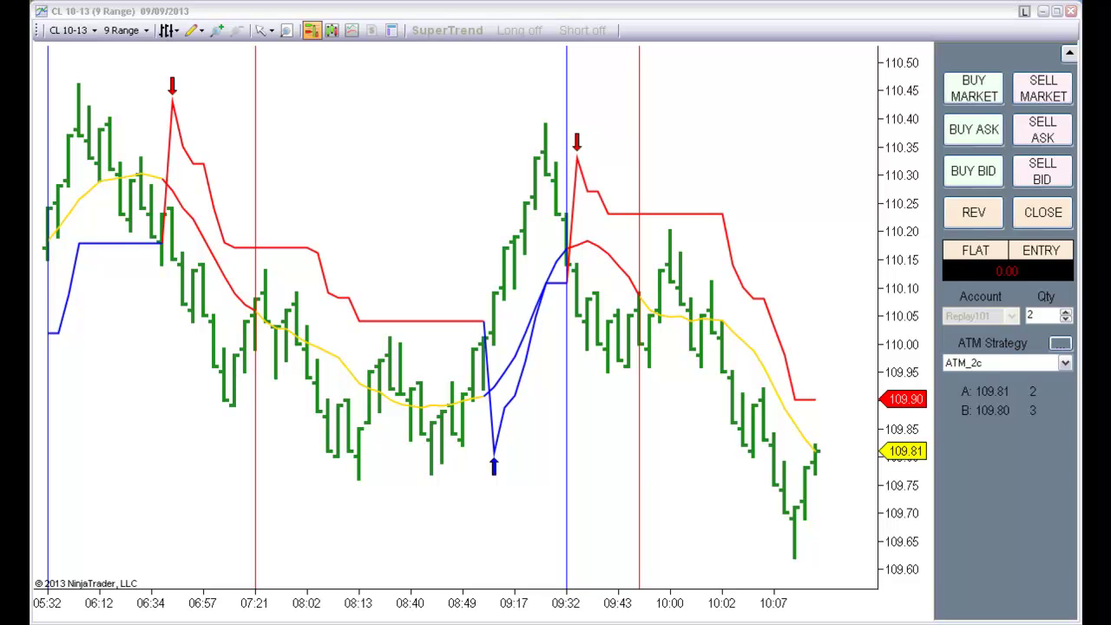
drag(637, 515, 597, 467)
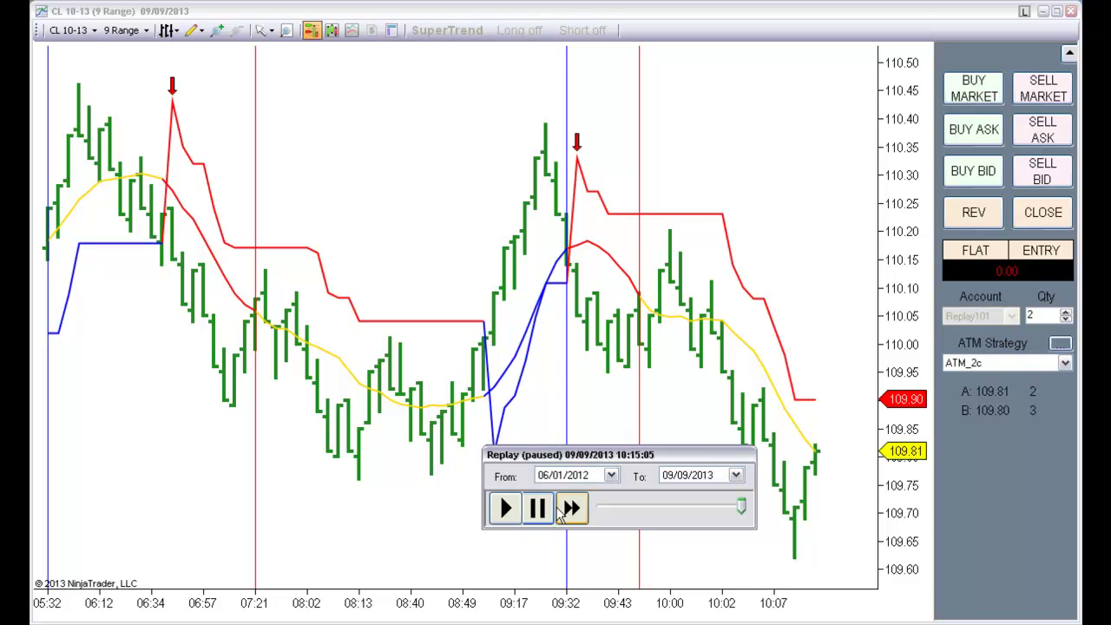
right_click(639, 512)
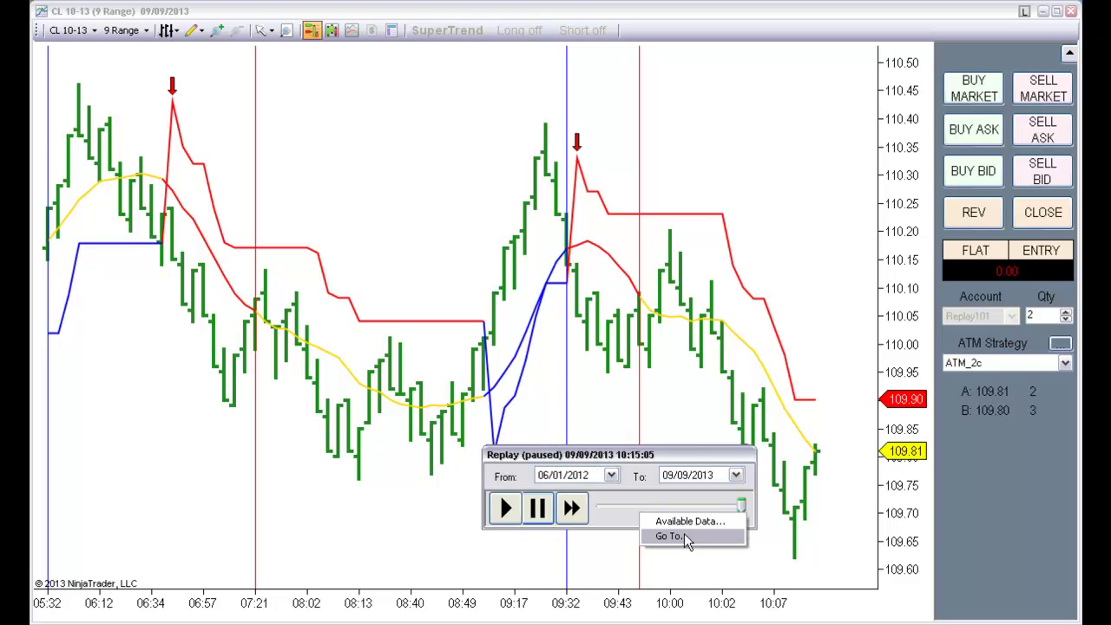
click(676, 535)
click(634, 486)
text(6:15:05)
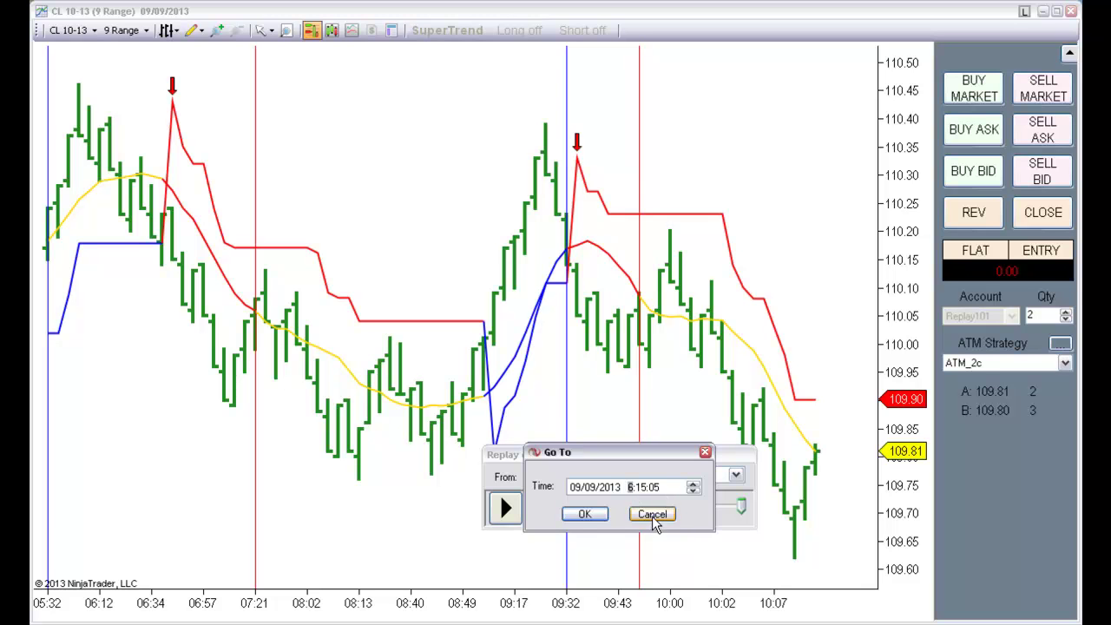
click(653, 513)
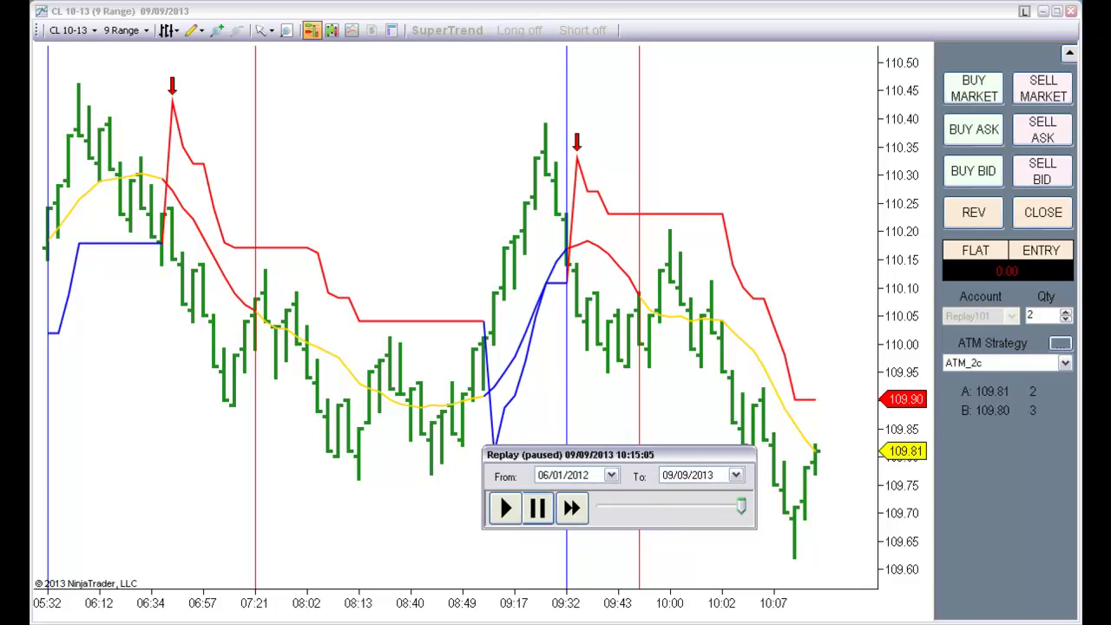
- Switch to the Control Center, enable the PMS_SuperTrend strategy on CL 10-13, accept the order confirmation notice and return to the chart
drag(1110, 218, 375, 143)
drag(149, 127, 215, 180)
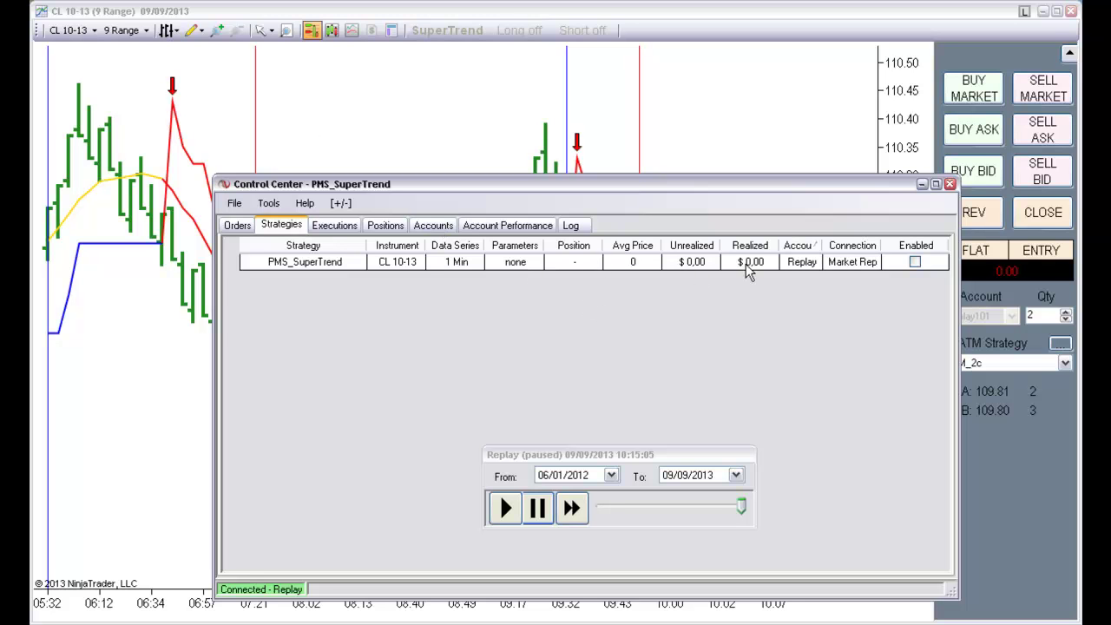
click(915, 262)
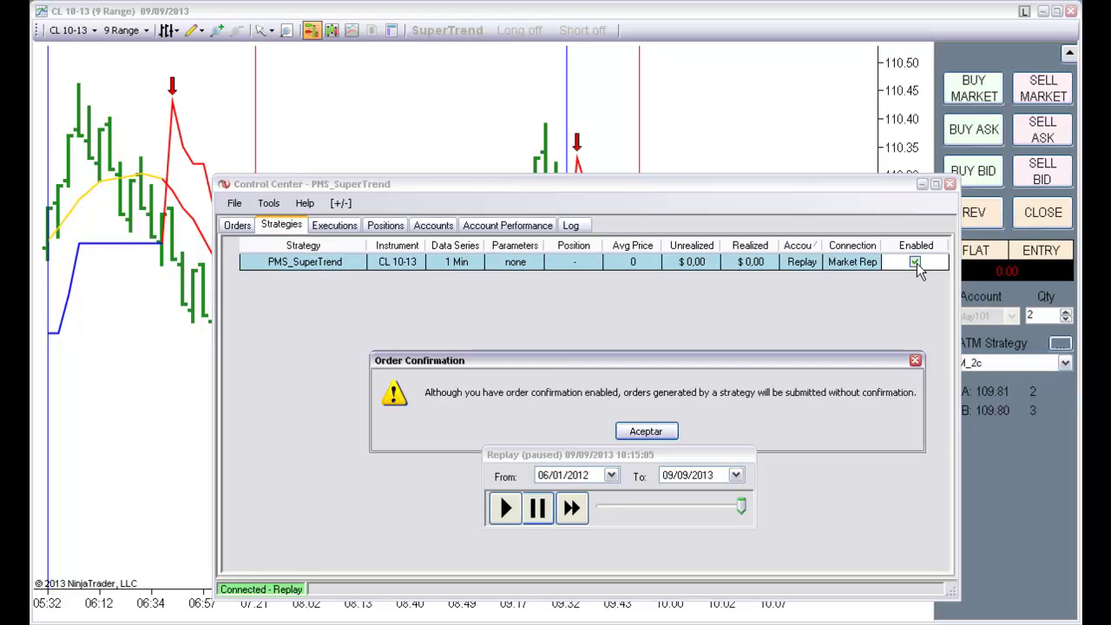
click(646, 434)
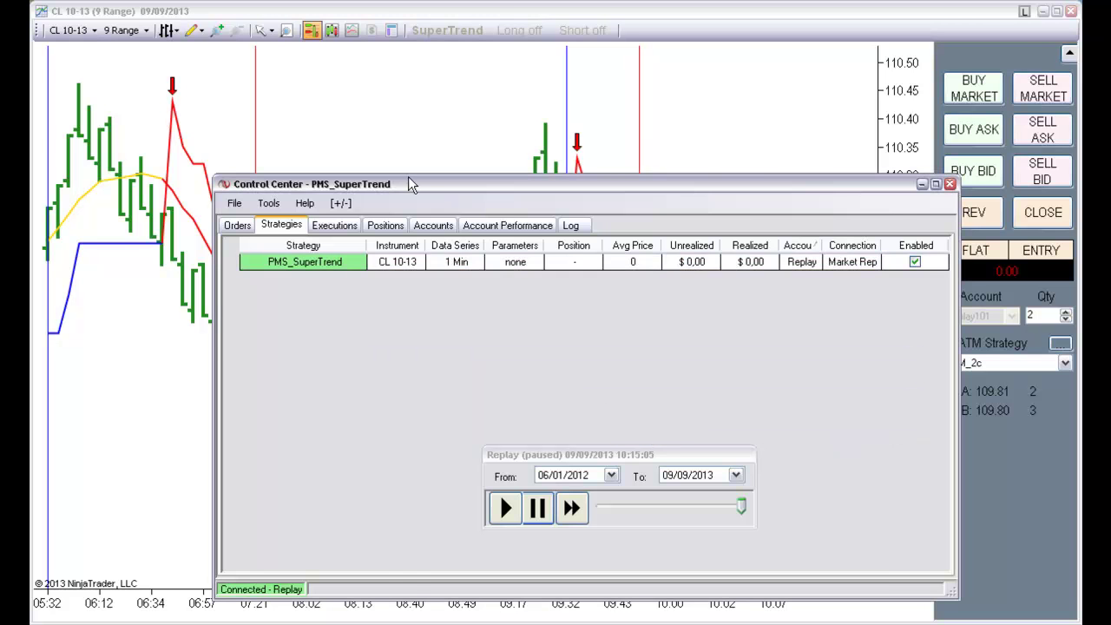
drag(408, 182, 527, 182)
click(560, 196)
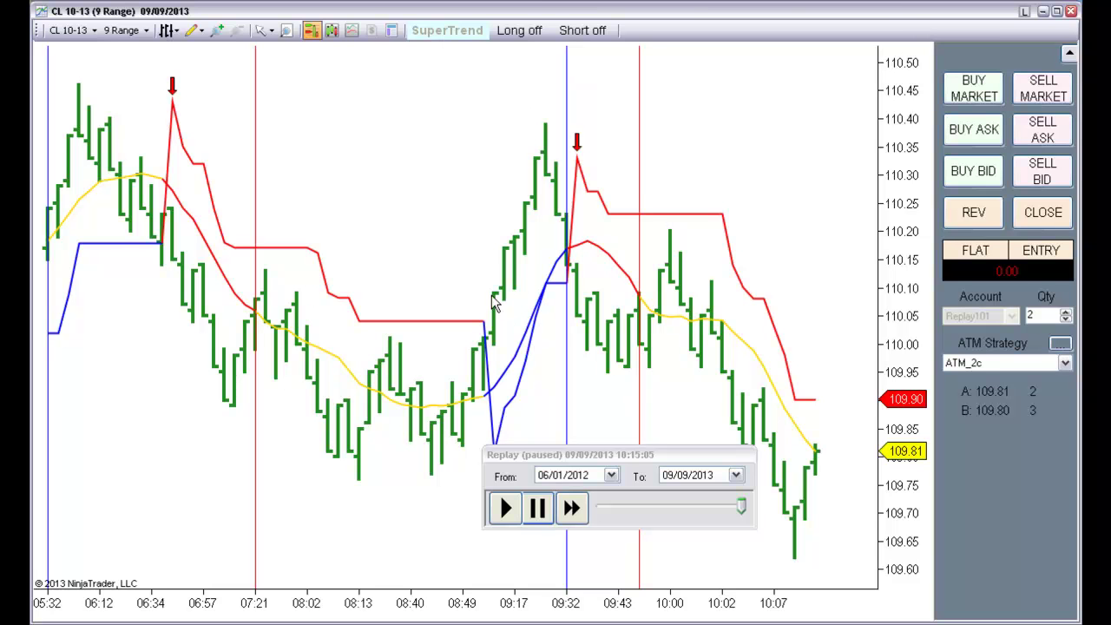
- Move the market replay to 09/09/2013 6:30:05
right_click(627, 505)
click(662, 531)
click(633, 488)
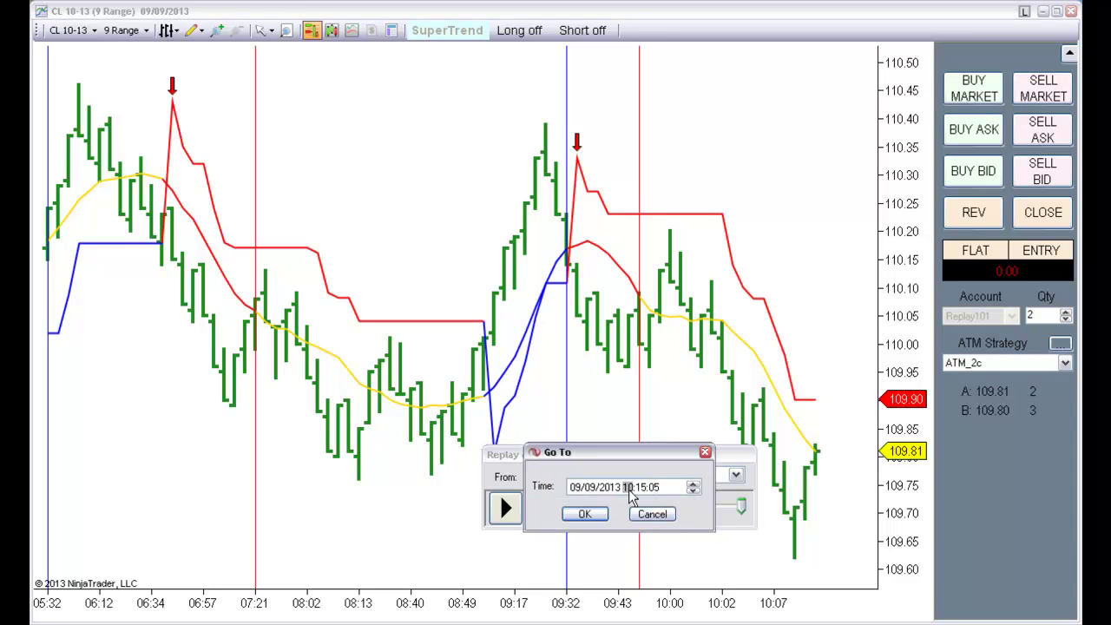
text(6)
click(643, 489)
text(30)
click(583, 515)
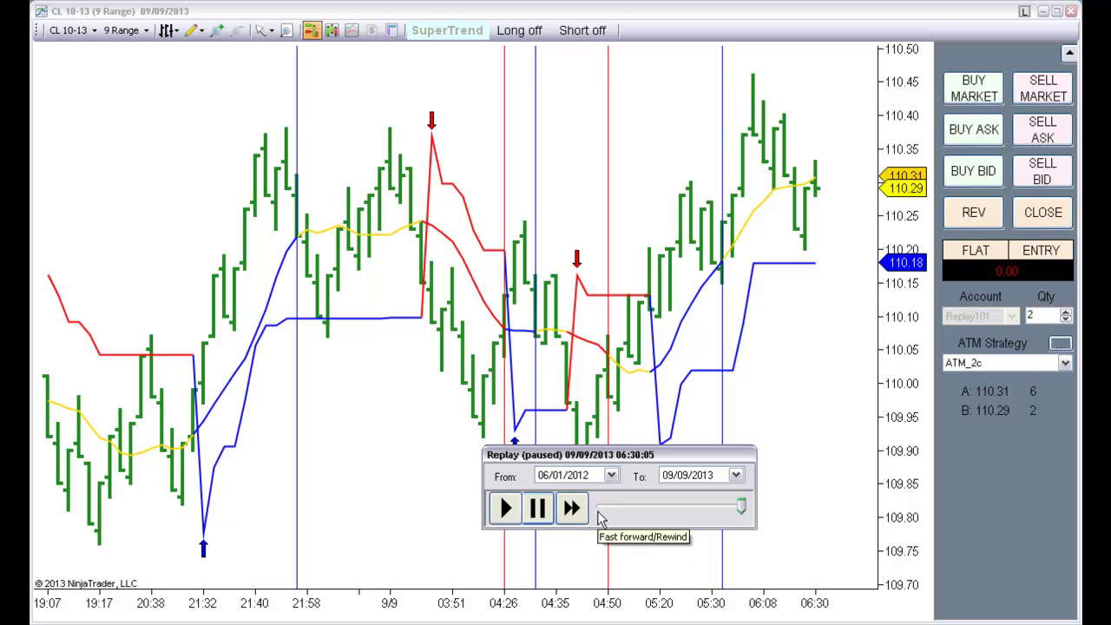
- Fast-forward the market replay at 500x speed
click(571, 511)
click(571, 510)
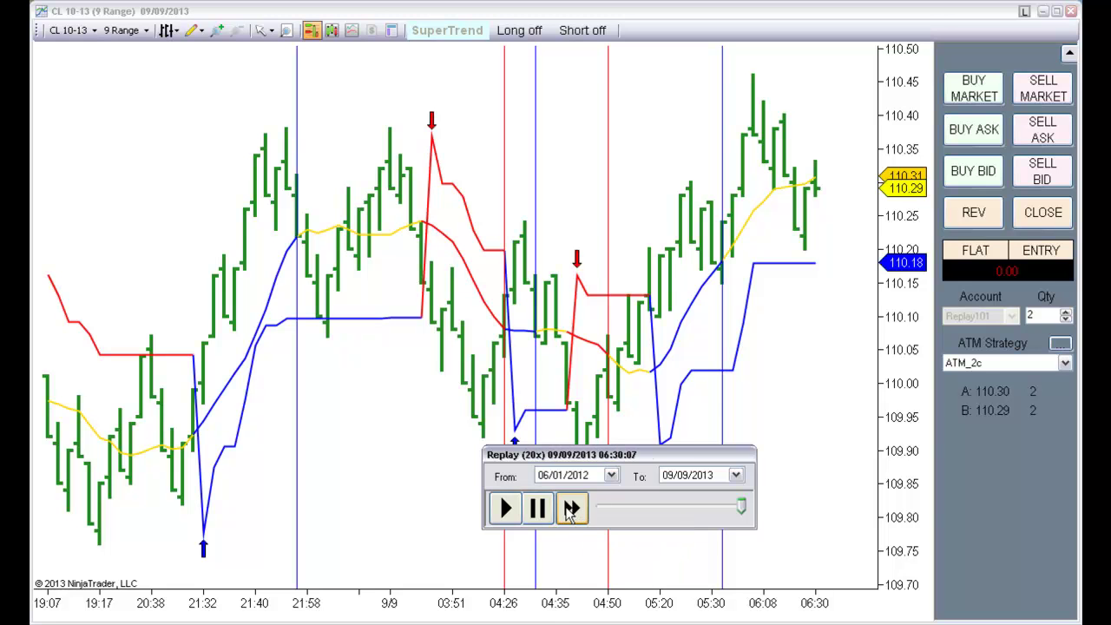
click(571, 510)
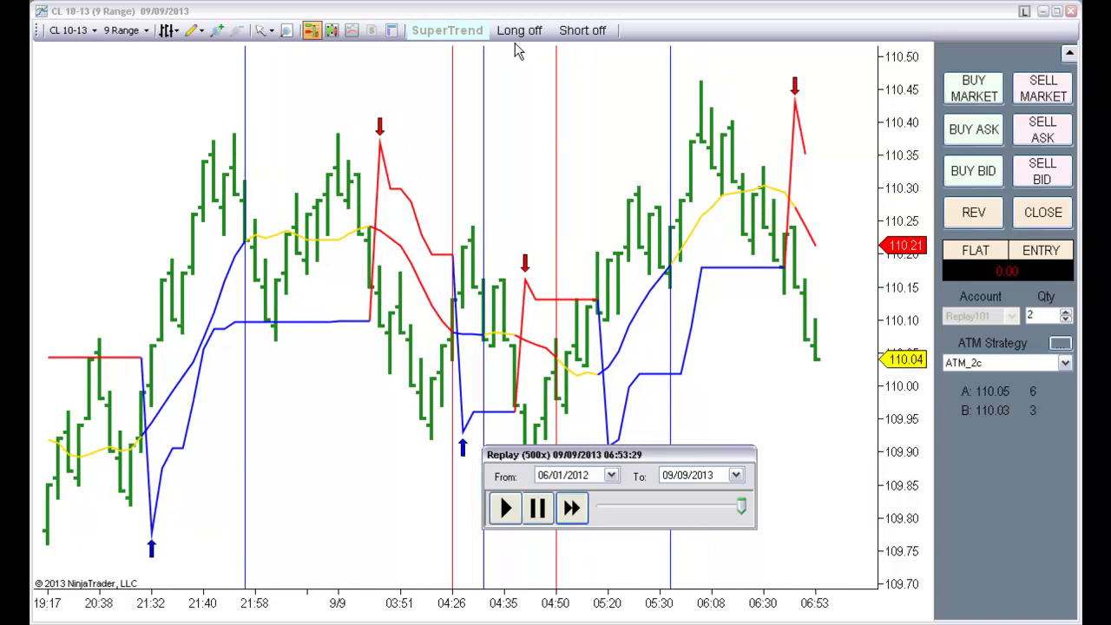
- Turn on short and long trading for SuperTrend and pause the replay after the short entry
click(582, 30)
click(519, 30)
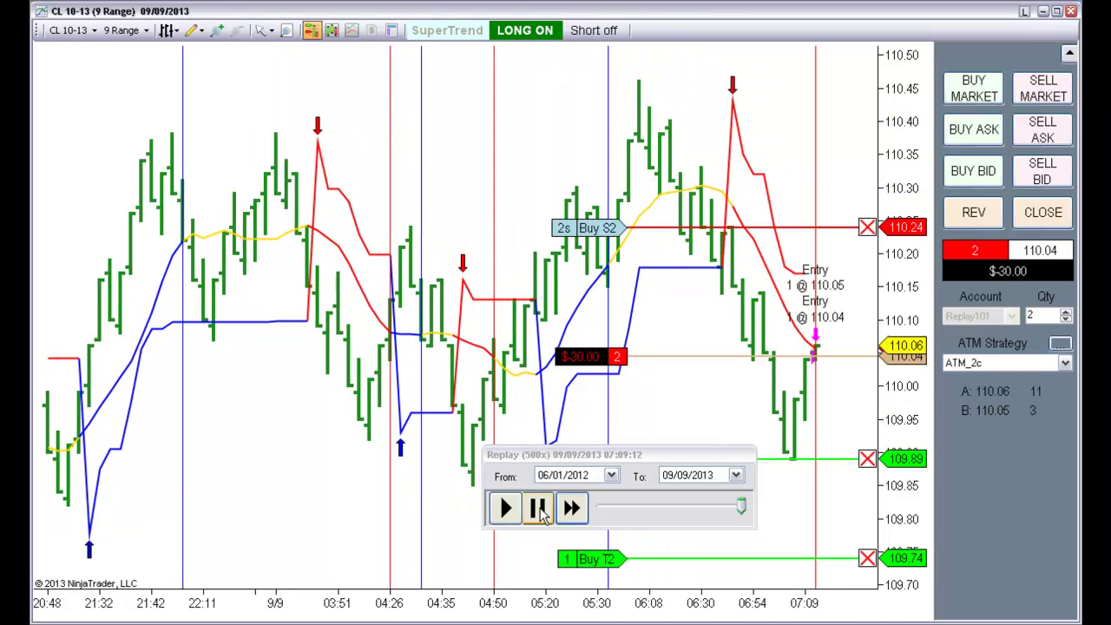
click(537, 509)
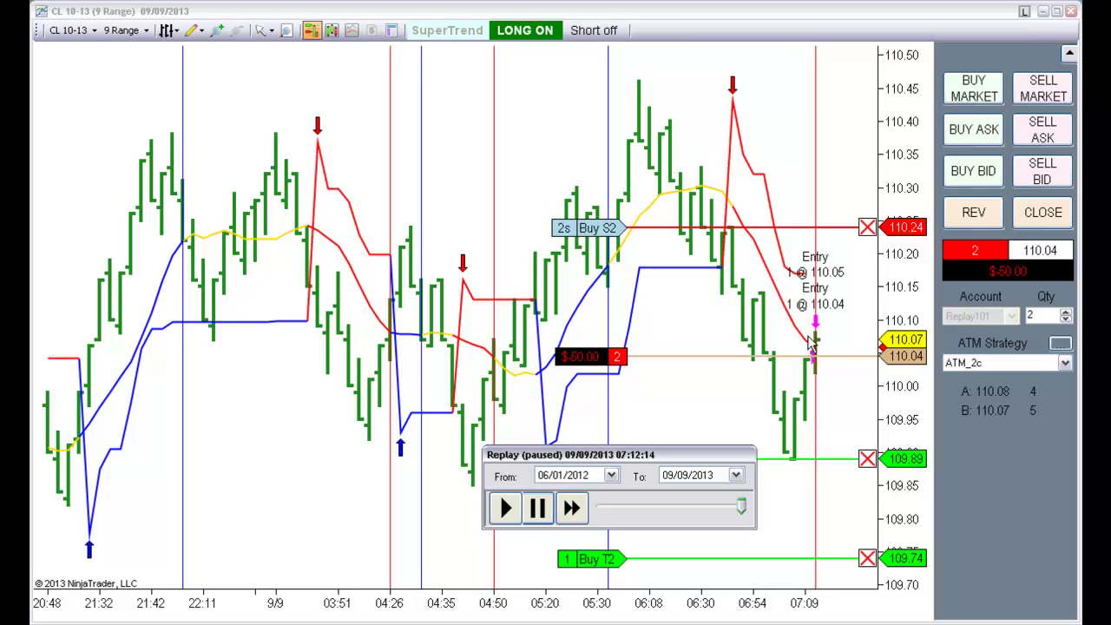
- Move the replay controls away from the order labels and resume the replay at 15x speed
drag(633, 456, 350, 332)
click(220, 386)
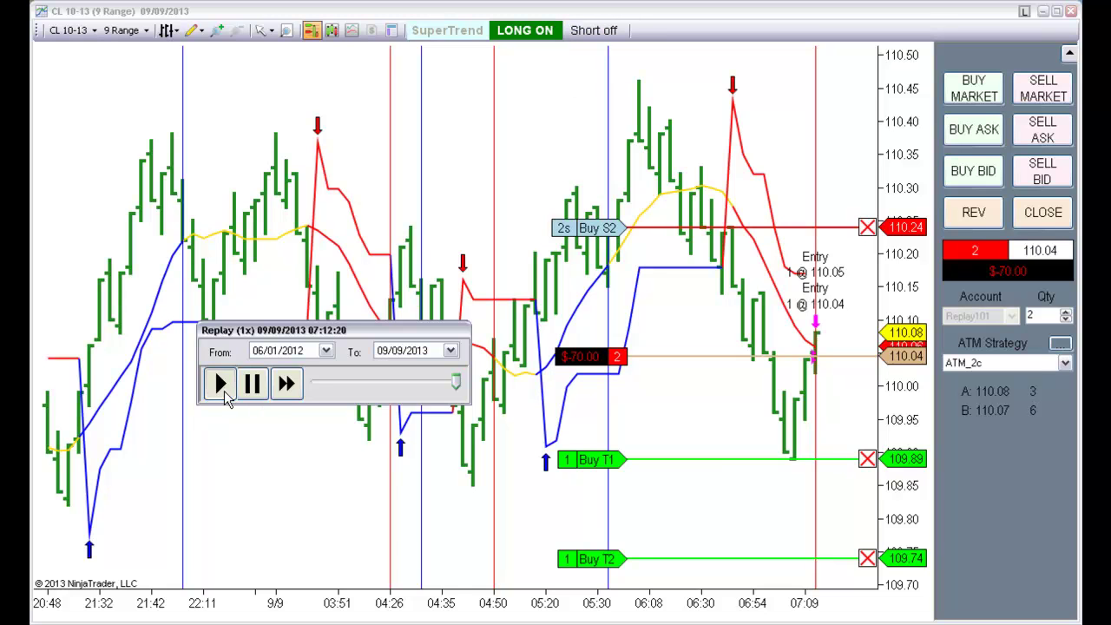
click(285, 385)
click(278, 387)
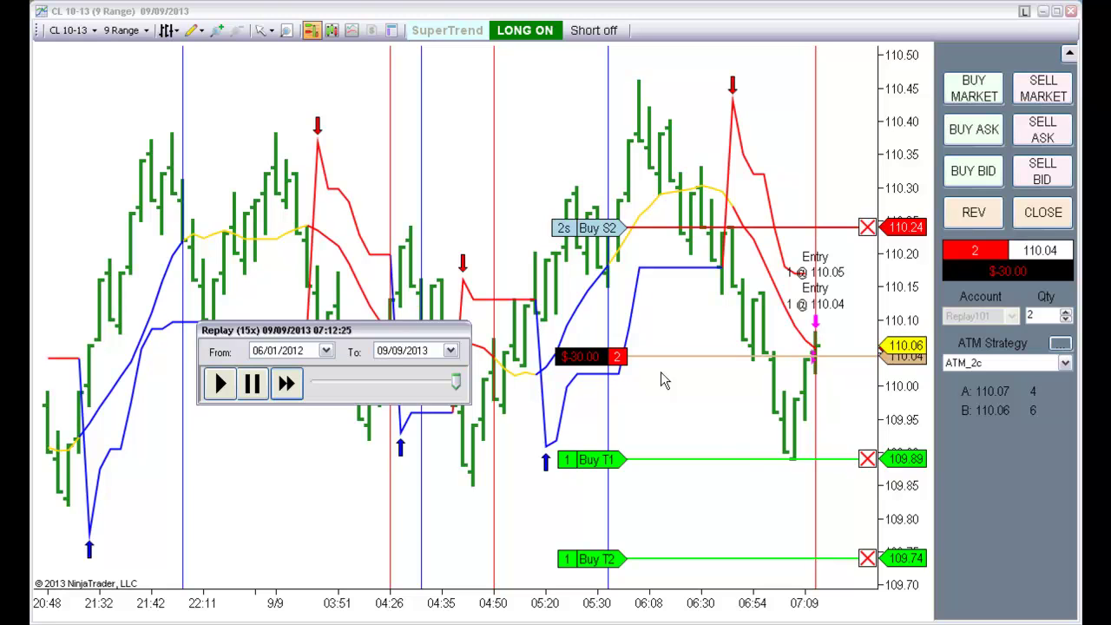
- Move the Buy T1 profit target order to 109.91
drag(737, 459, 744, 445)
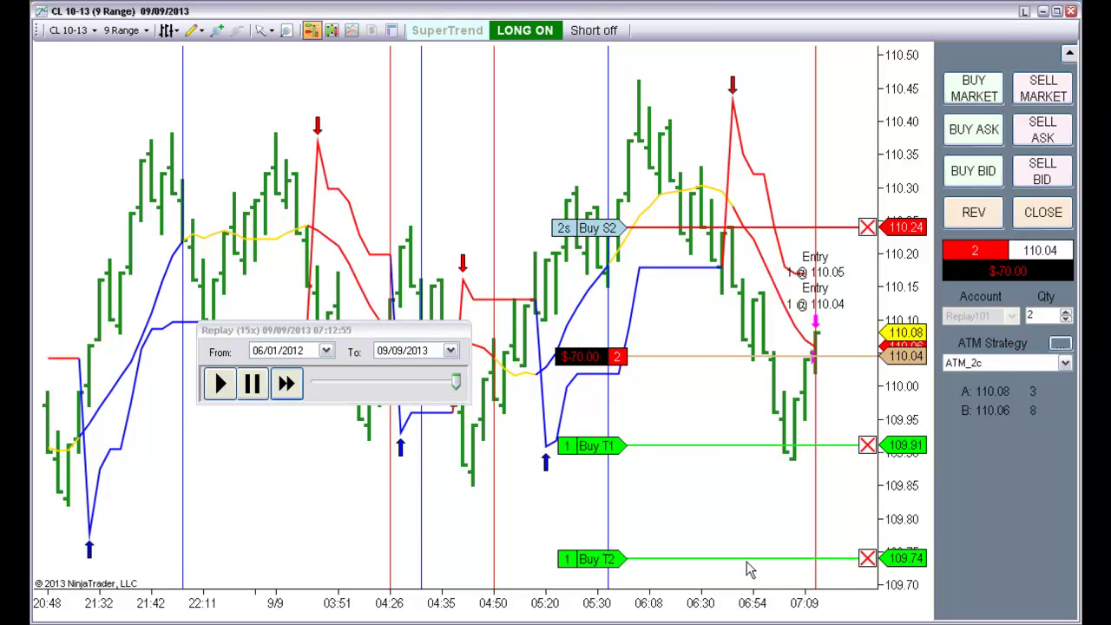
- Move the Buy T2 profit target order to 109.76 and the Buy S2 stop order to 110.22
drag(745, 560, 745, 545)
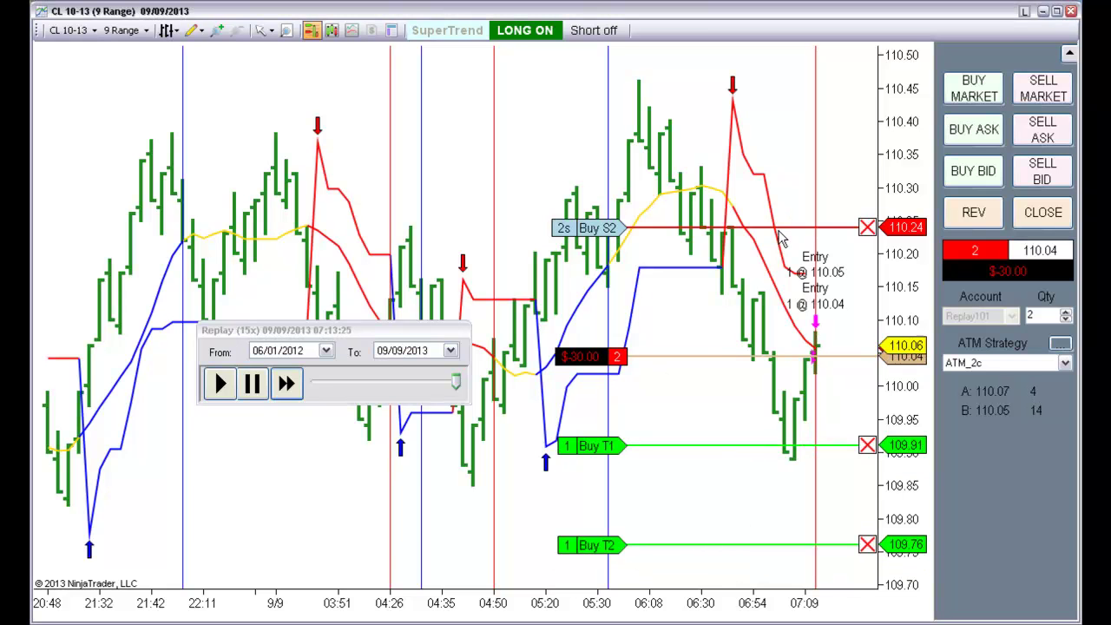
drag(778, 230, 778, 246)
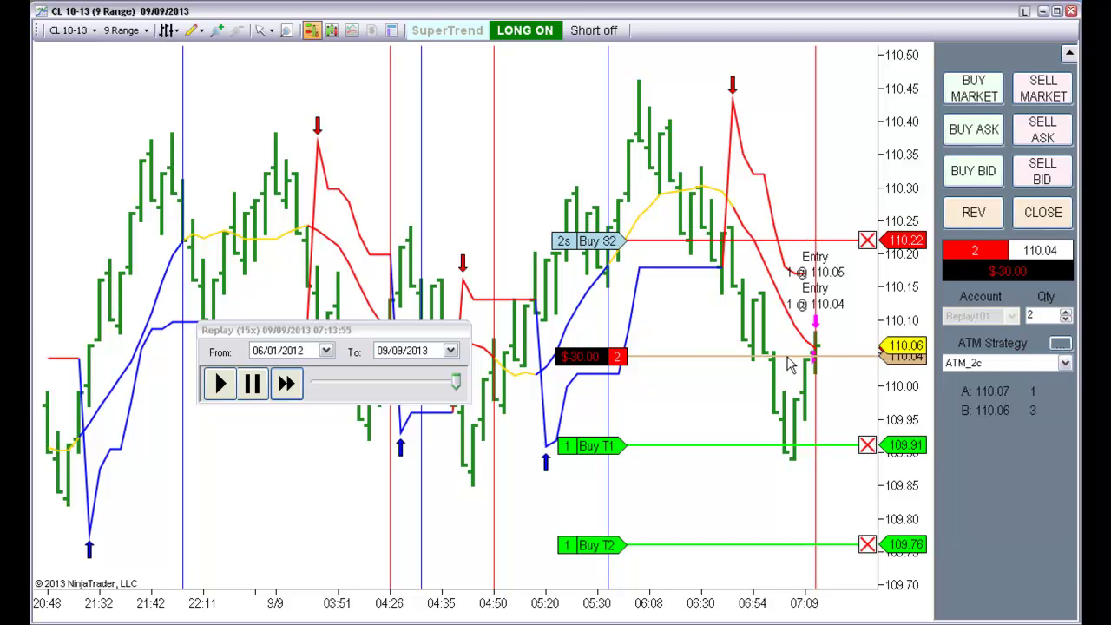
- Place a two-contract sell limit order at 110.11 and cancel it after moving it to 110.09
right_click(839, 314)
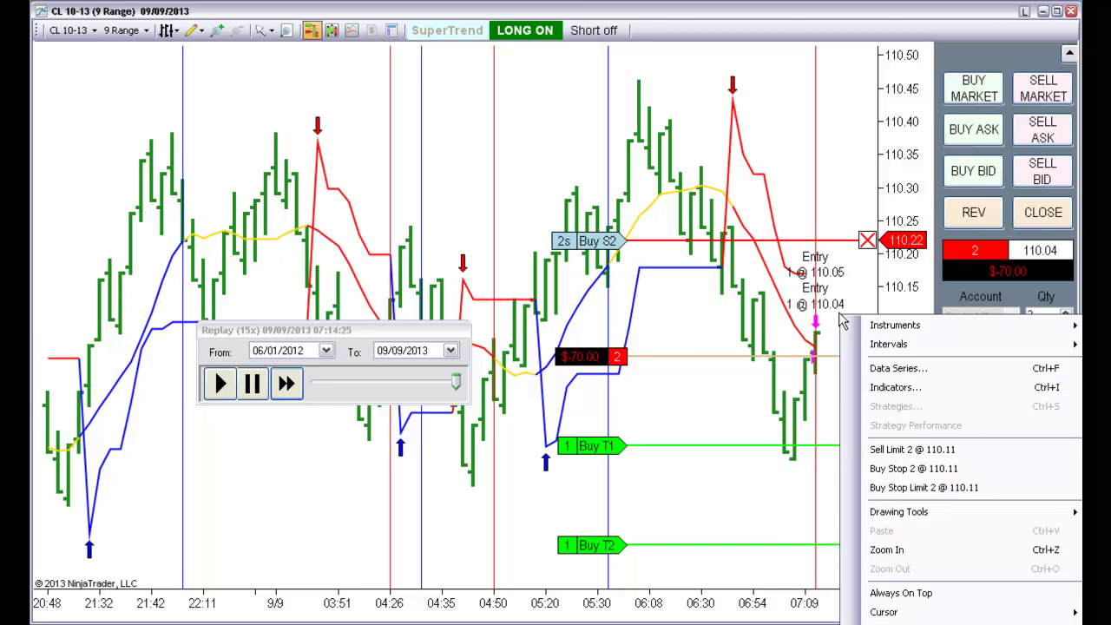
click(913, 449)
key(Return)
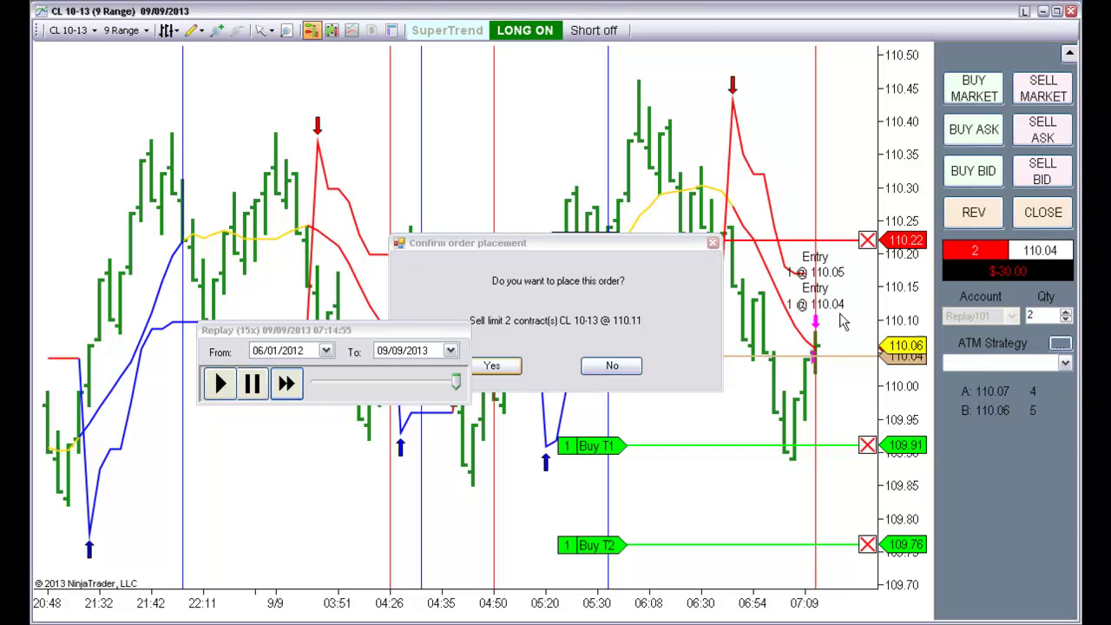
drag(846, 313, 843, 336)
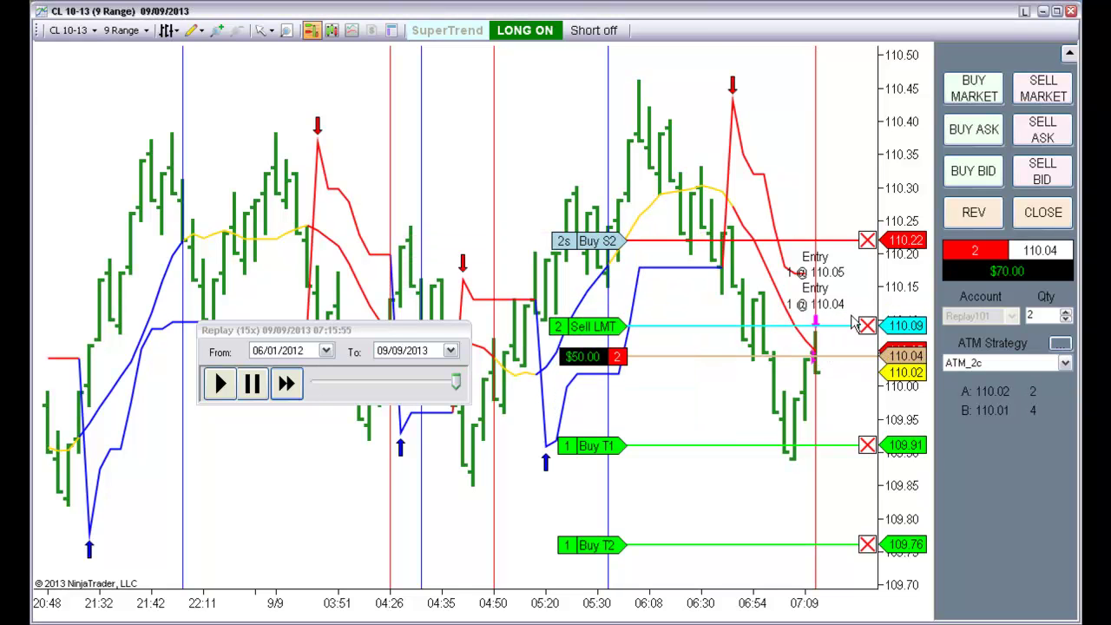
click(867, 326)
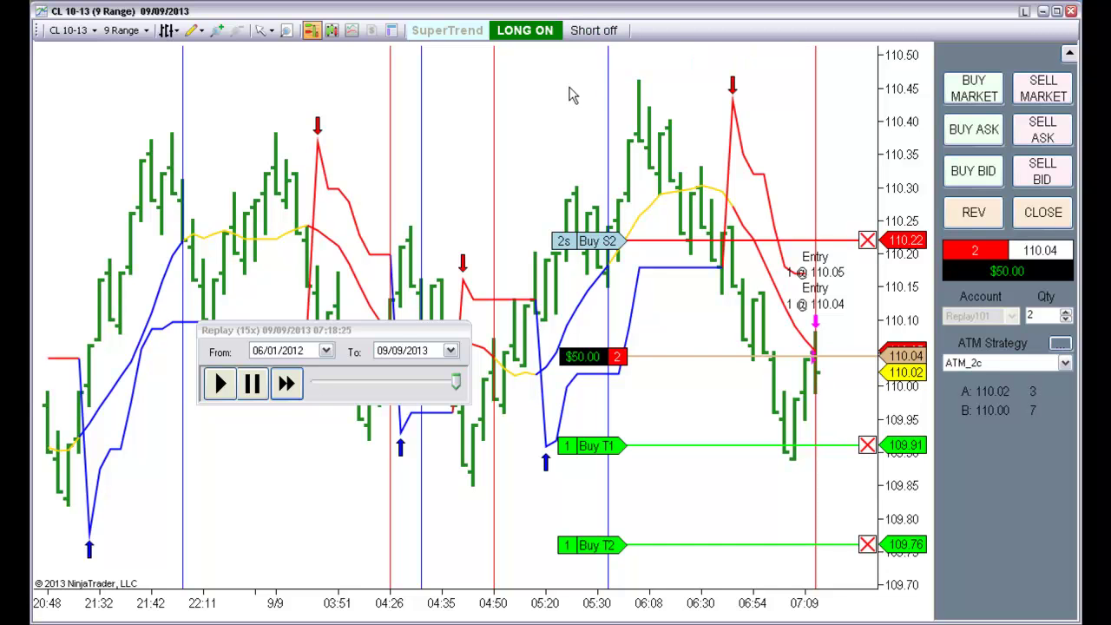
- Fast-forward the replay at 500x speed and pause it after the second profit target fills
click(286, 384)
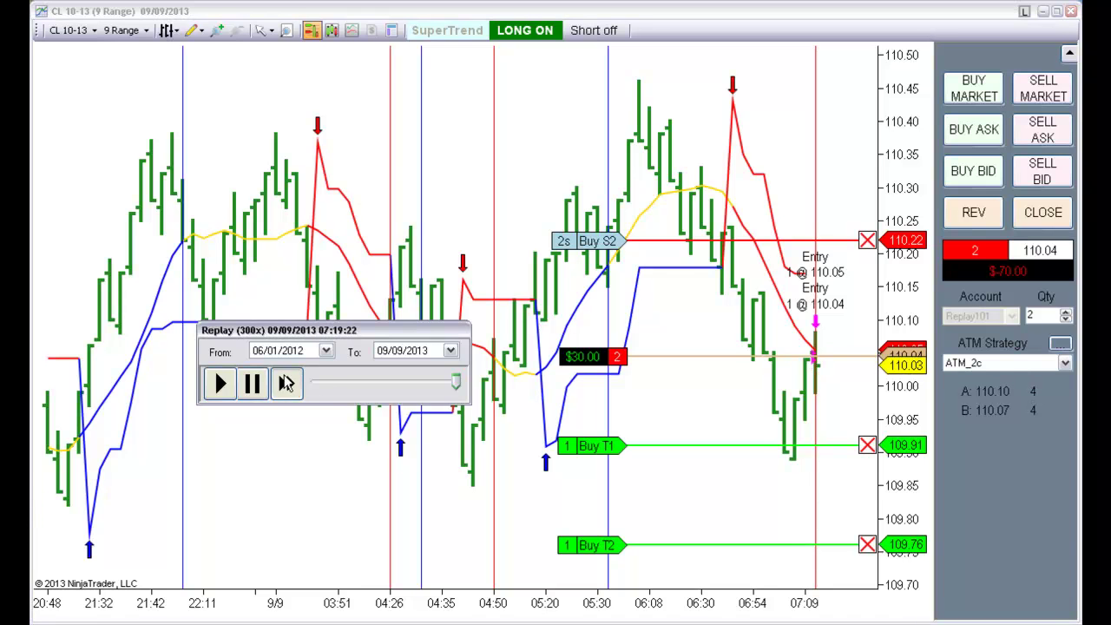
click(287, 384)
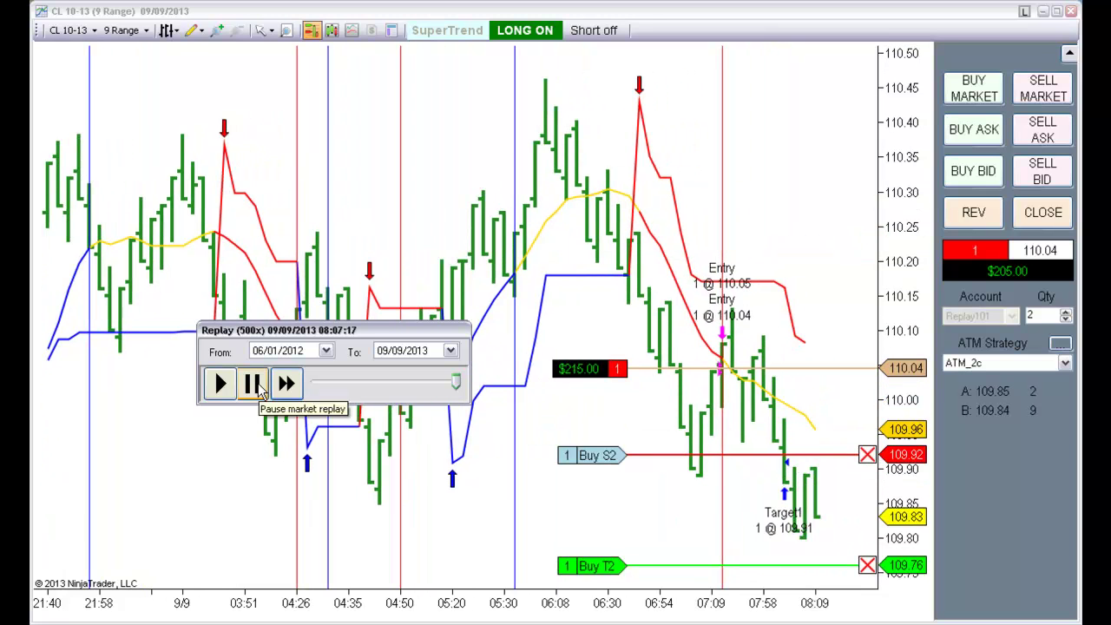
click(253, 384)
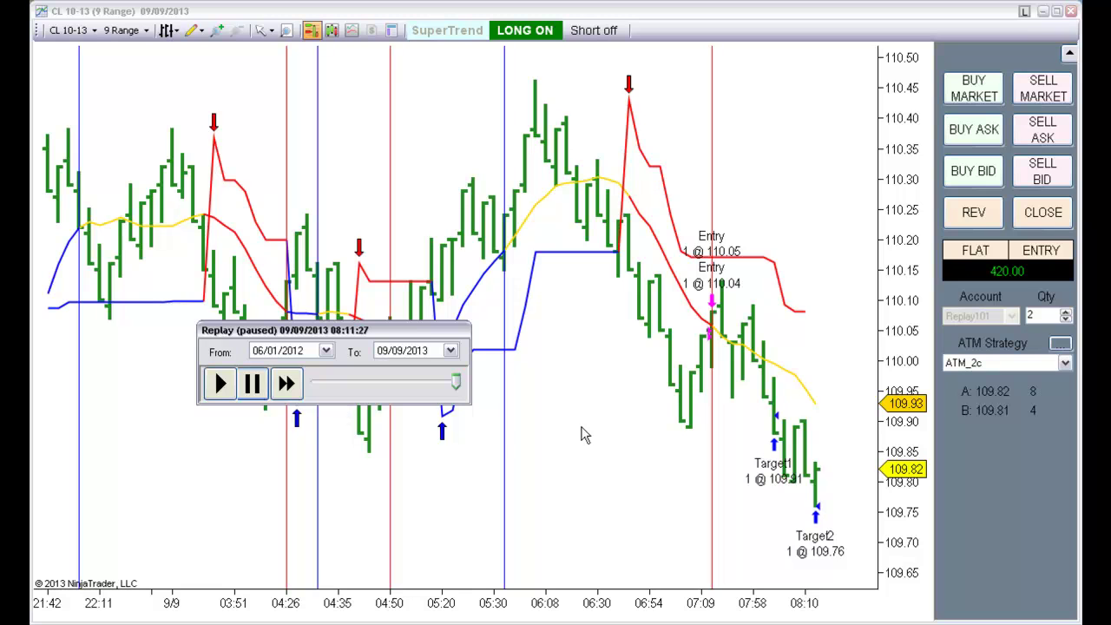
- Jump the market replay to 09:15 on 09/09/2013
right_click(342, 385)
click(375, 407)
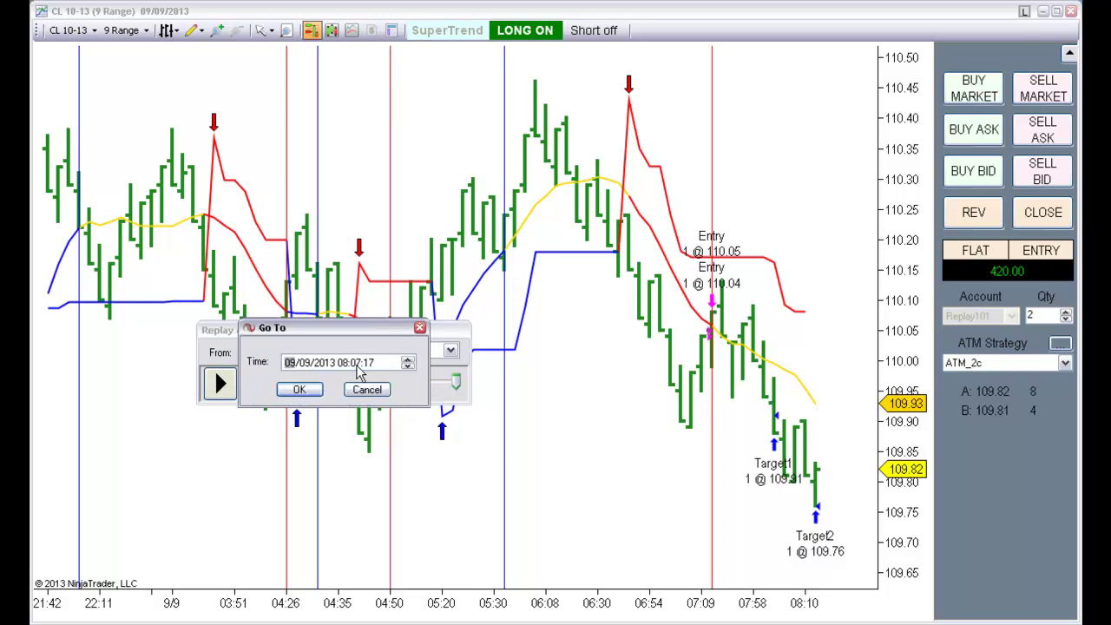
click(343, 363)
text(09:15)
click(299, 391)
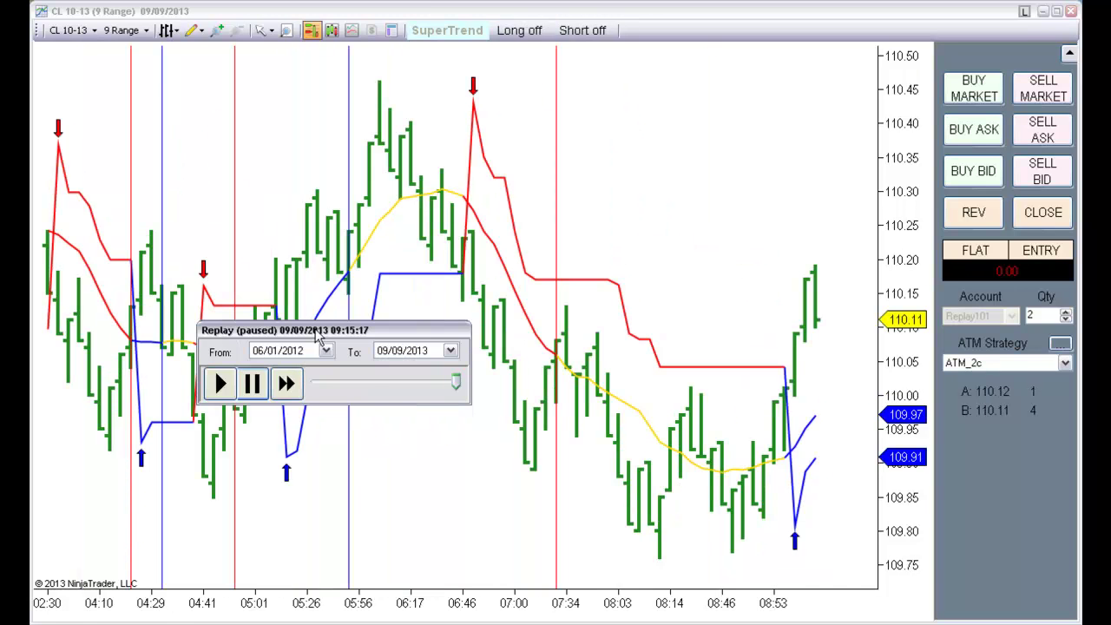
- Scroll the chart back and draw arrows to the blue signal line's entry after 05:30 and the red signal line's entry near 07:09
drag(319, 334, 703, 487)
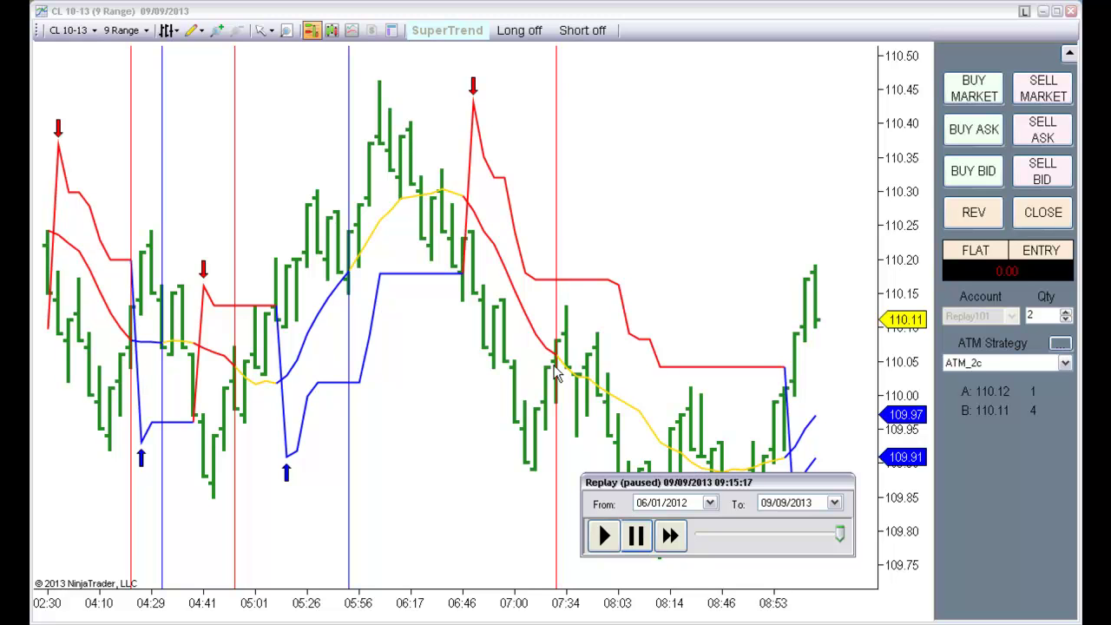
drag(455, 412, 569, 420)
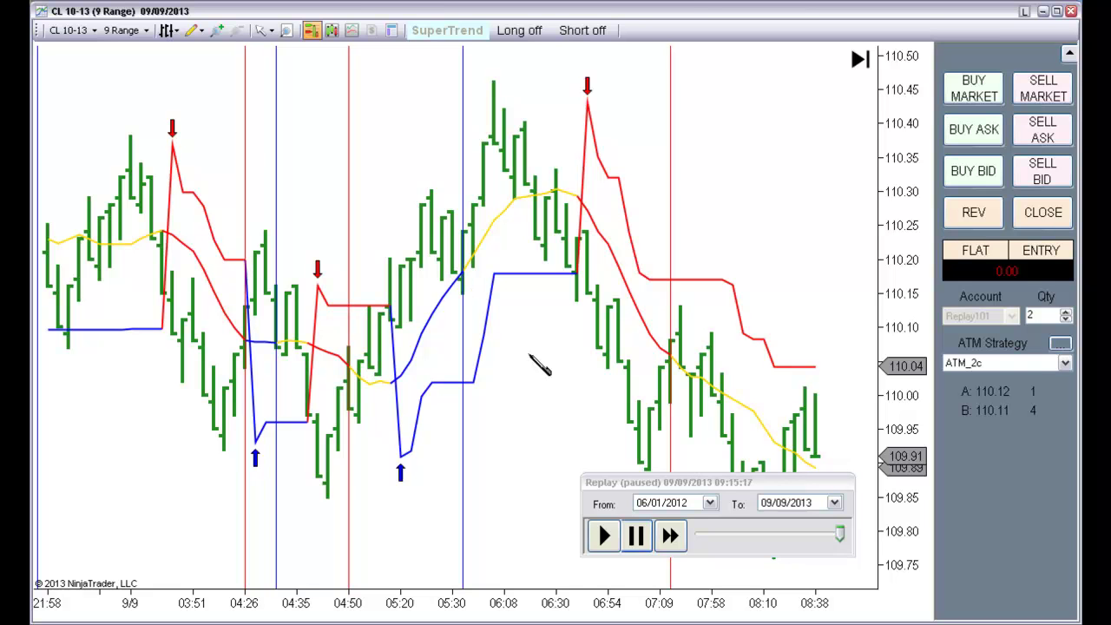
mouse_move(376, 179)
mouse_down()
mouse_move(471, 286)
mouse_move(460, 285)
mouse_up()
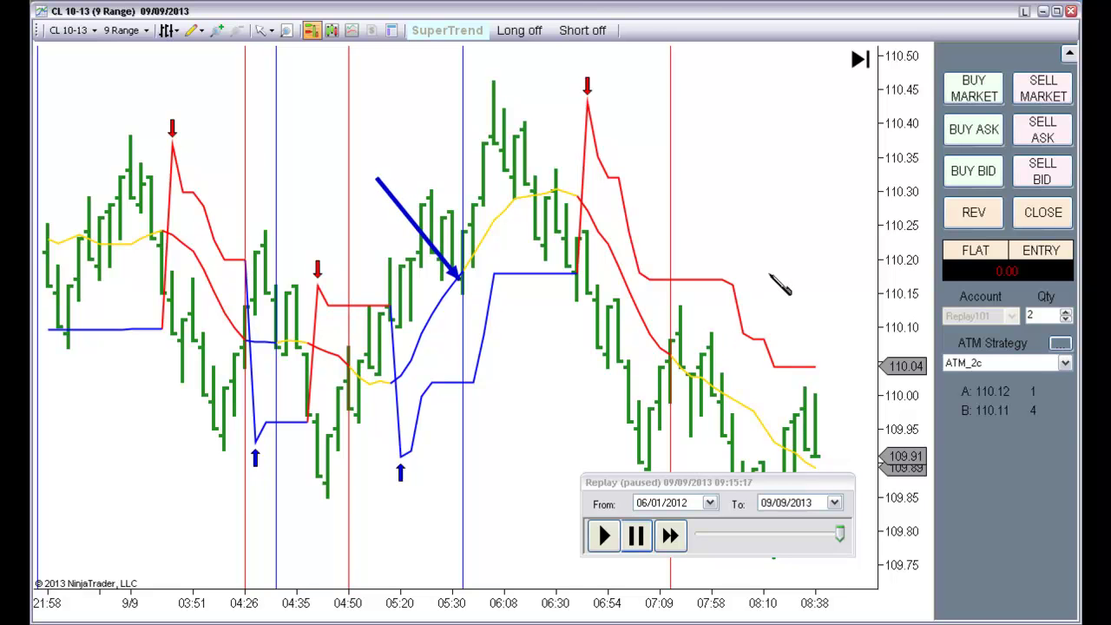
drag(777, 268, 676, 356)
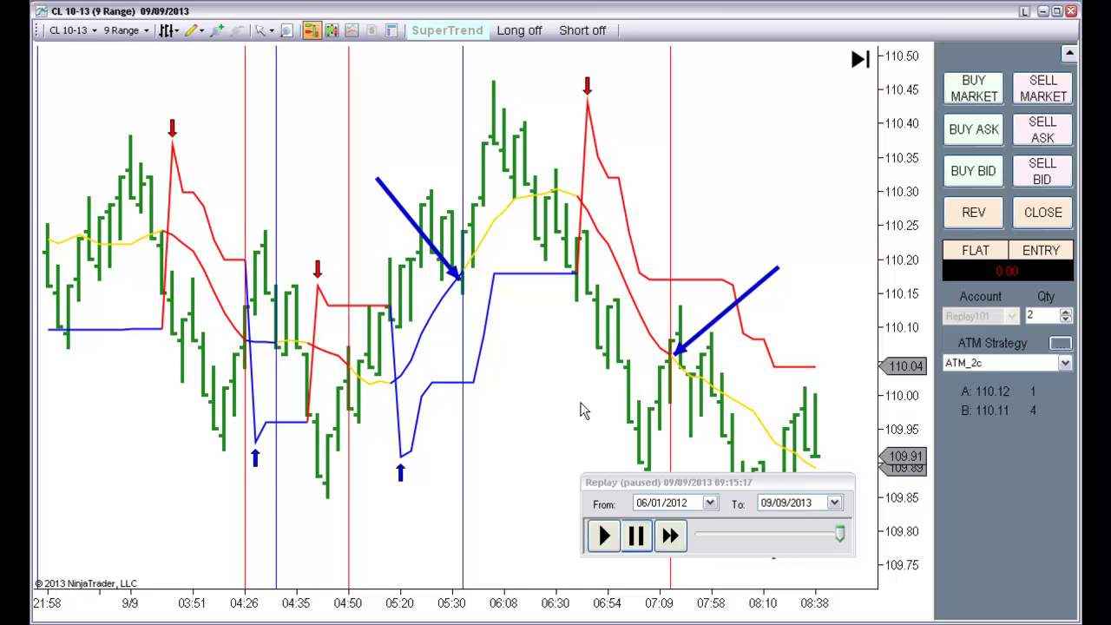
- Move the replay controls off the recent bars and jump the replay back to 05:20:17 on 09/09/2013
drag(683, 484, 190, 484)
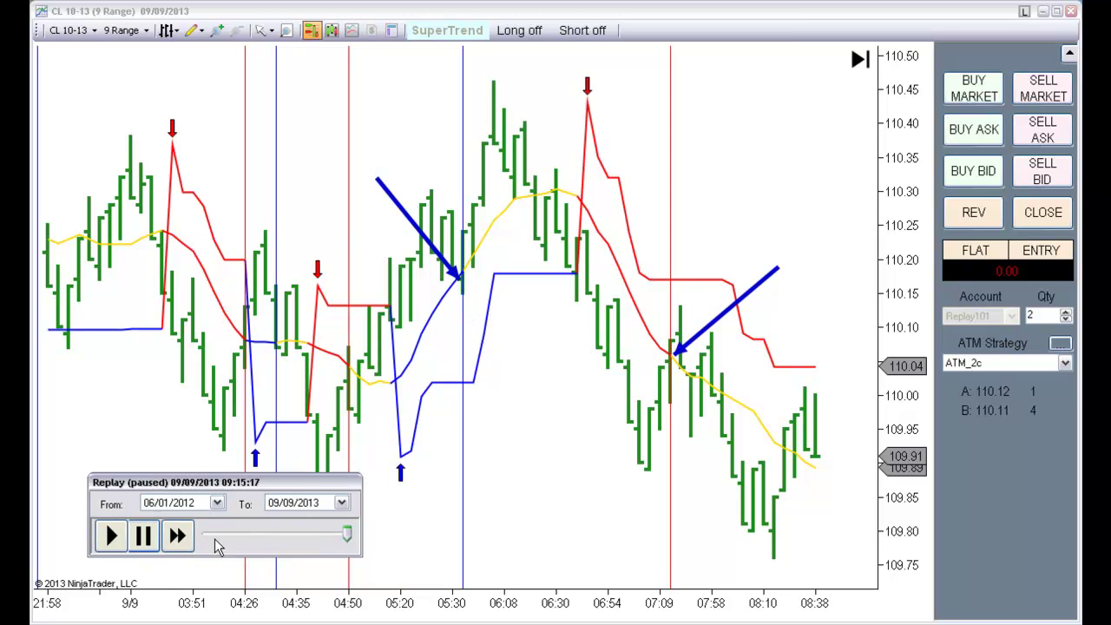
right_click(243, 534)
click(264, 550)
click(233, 516)
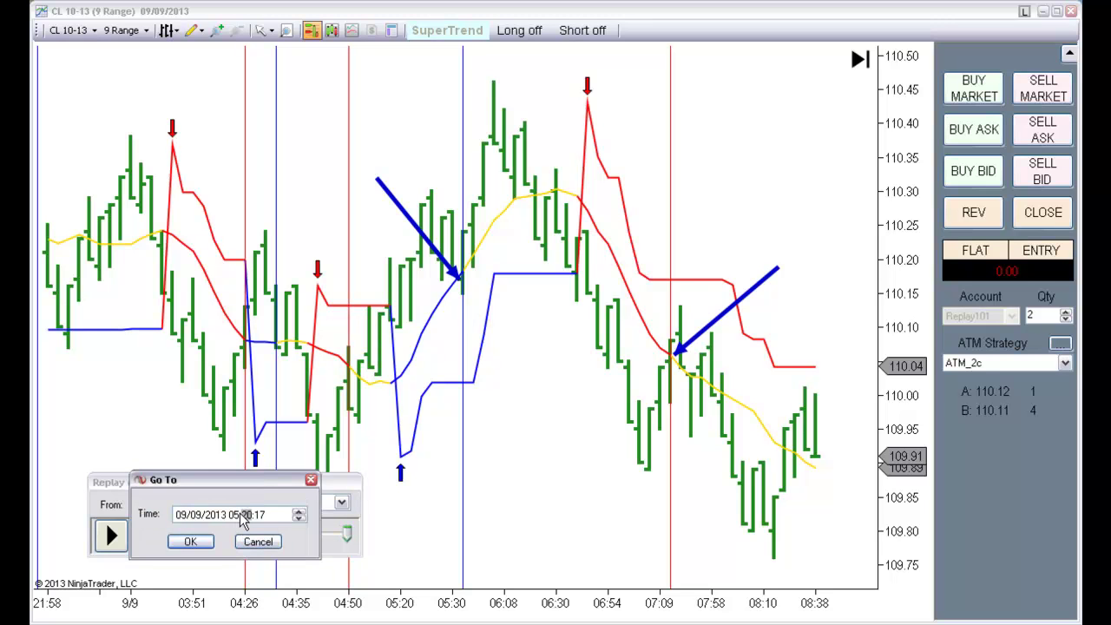
click(191, 542)
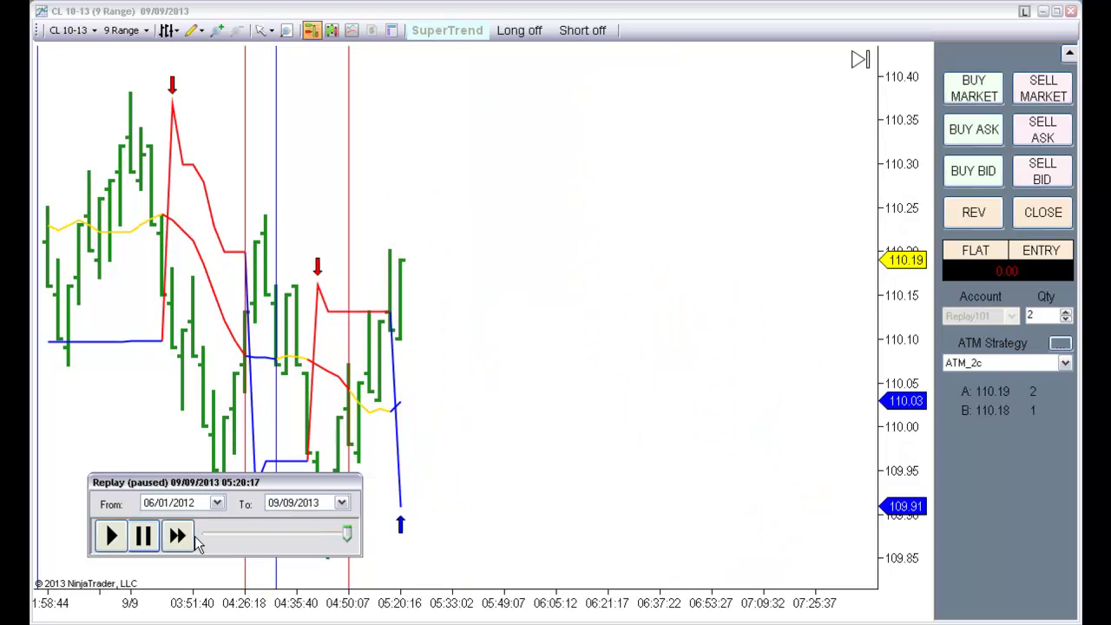
- Turn on short and long trading for SuperTrend while replaying at 20x speed, and pause the replay
click(111, 537)
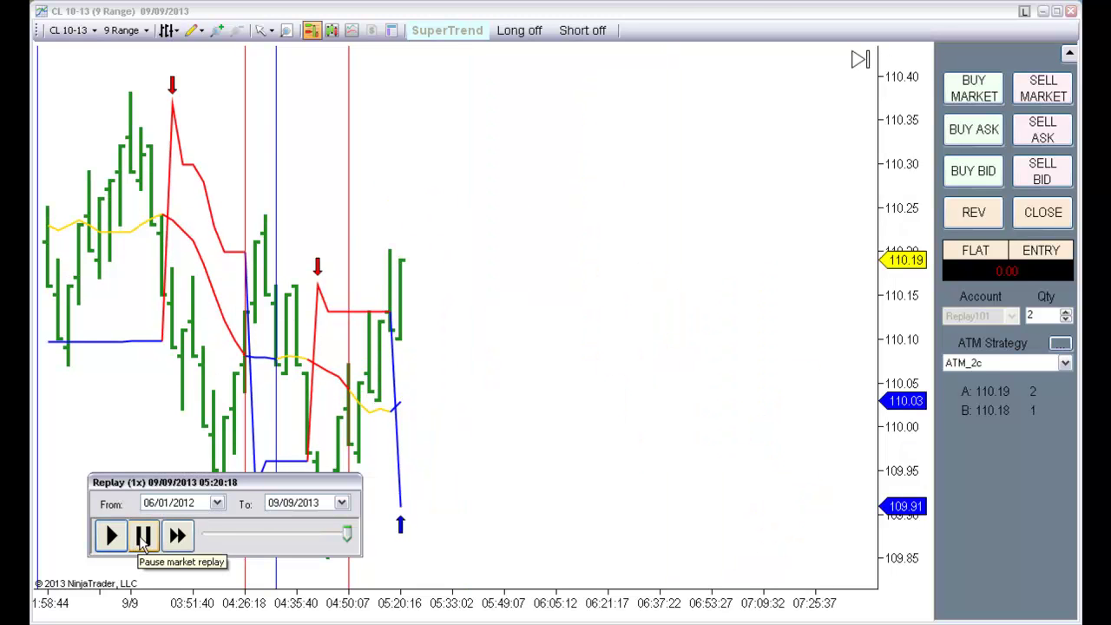
click(144, 537)
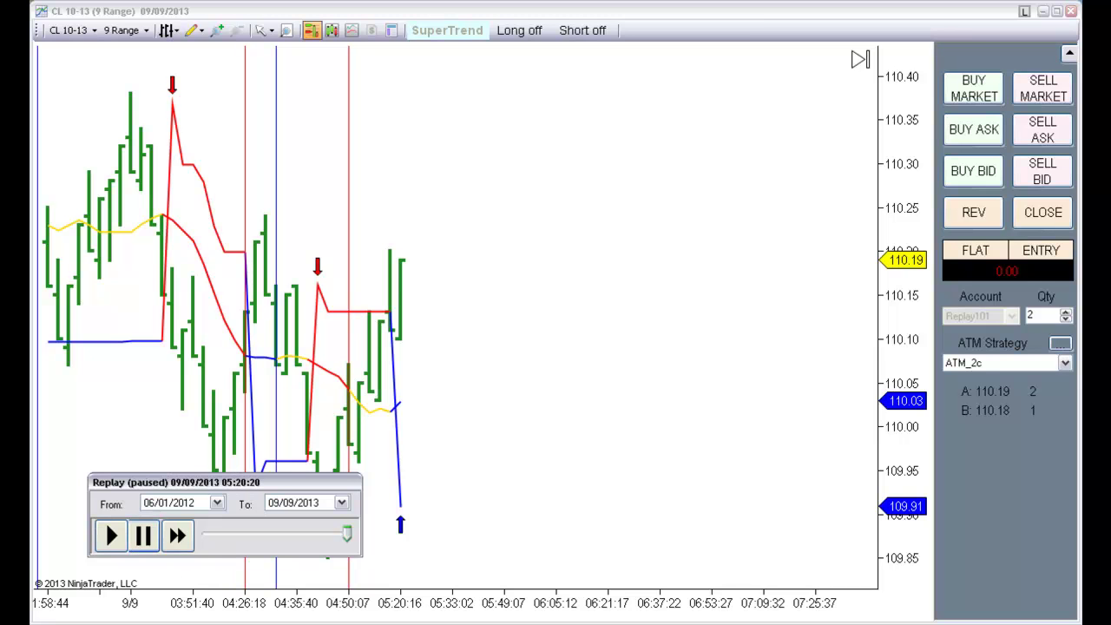
click(175, 536)
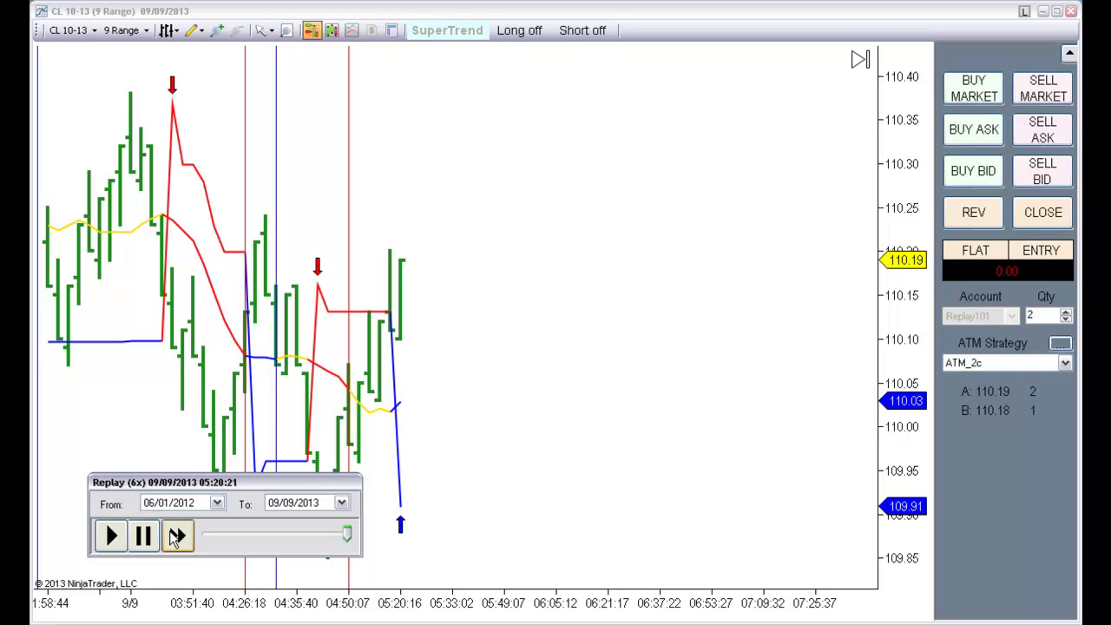
click(175, 536)
click(573, 35)
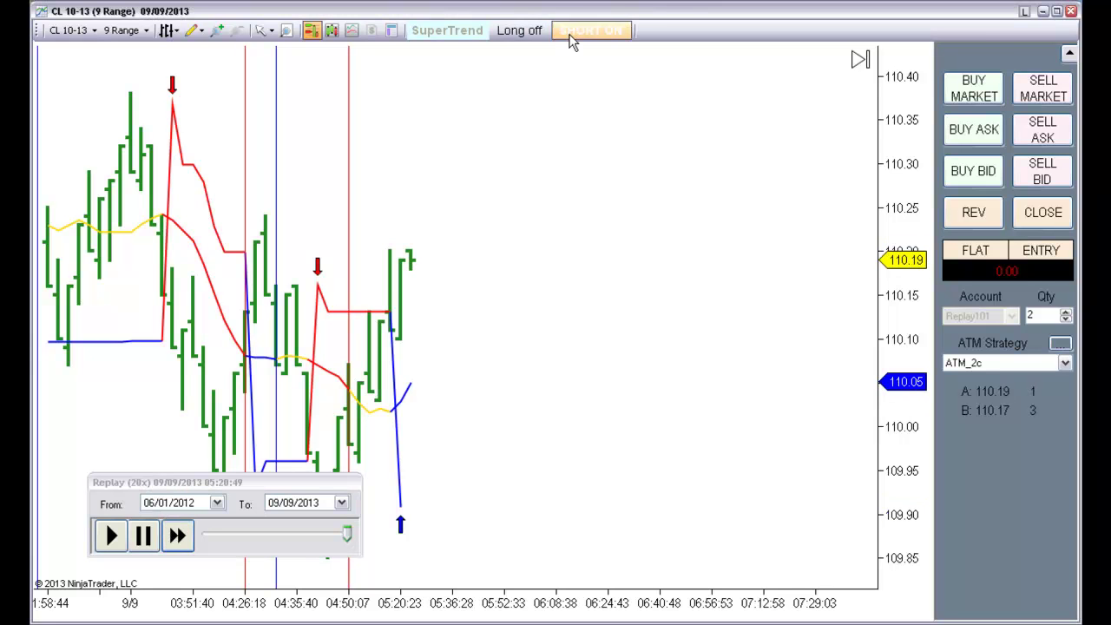
click(519, 30)
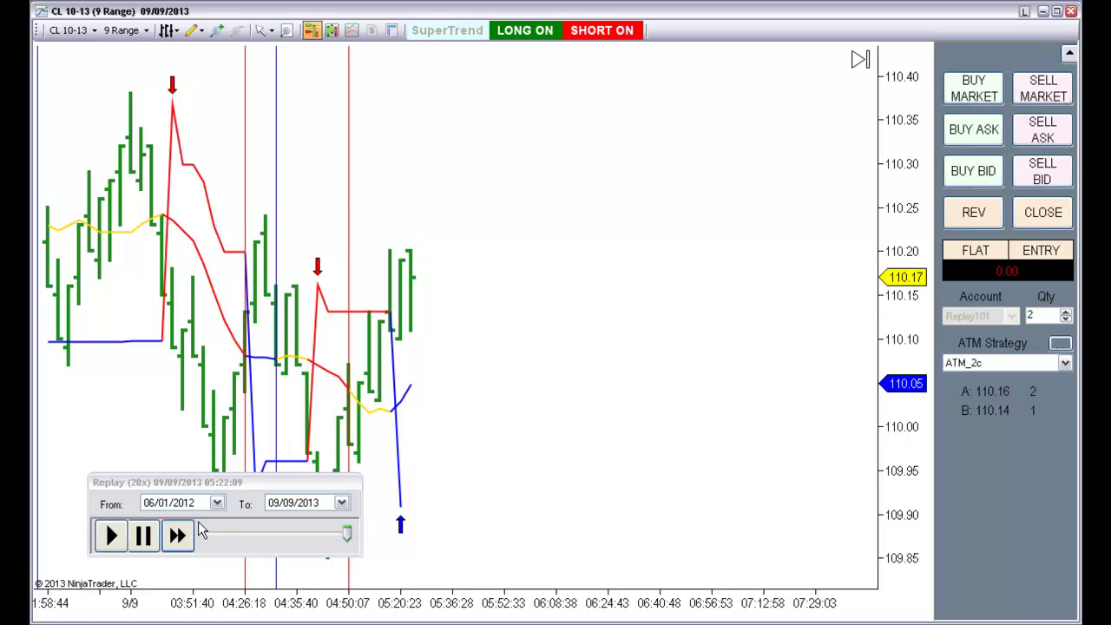
click(143, 535)
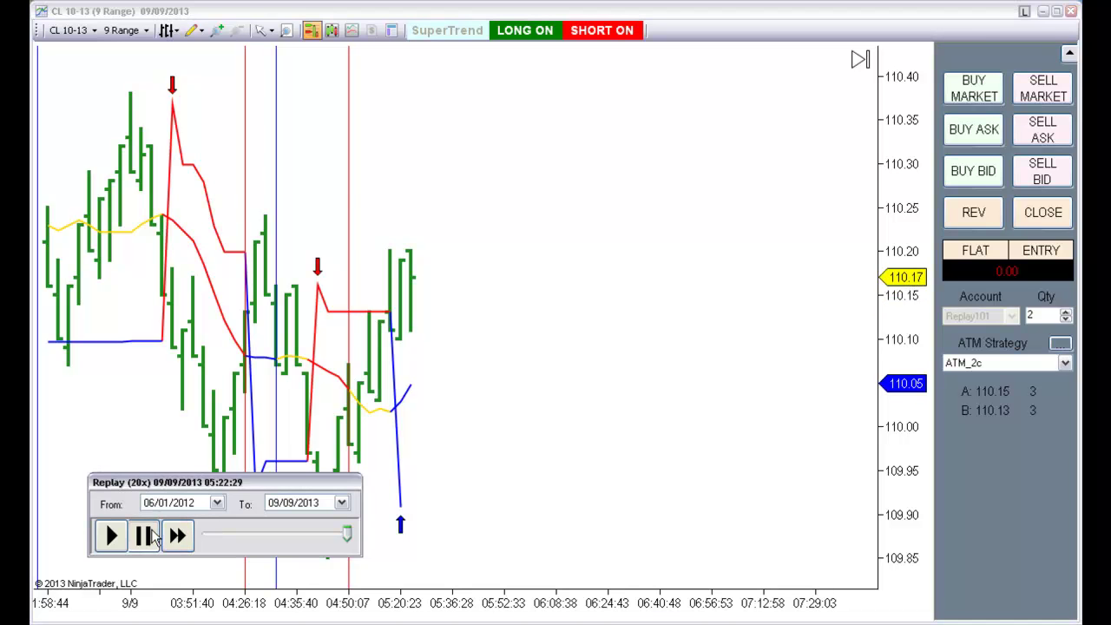
- Open the PMS_SuperTrend indicator settings, examine its trade management parameters and close them without changes
double_click(408, 400)
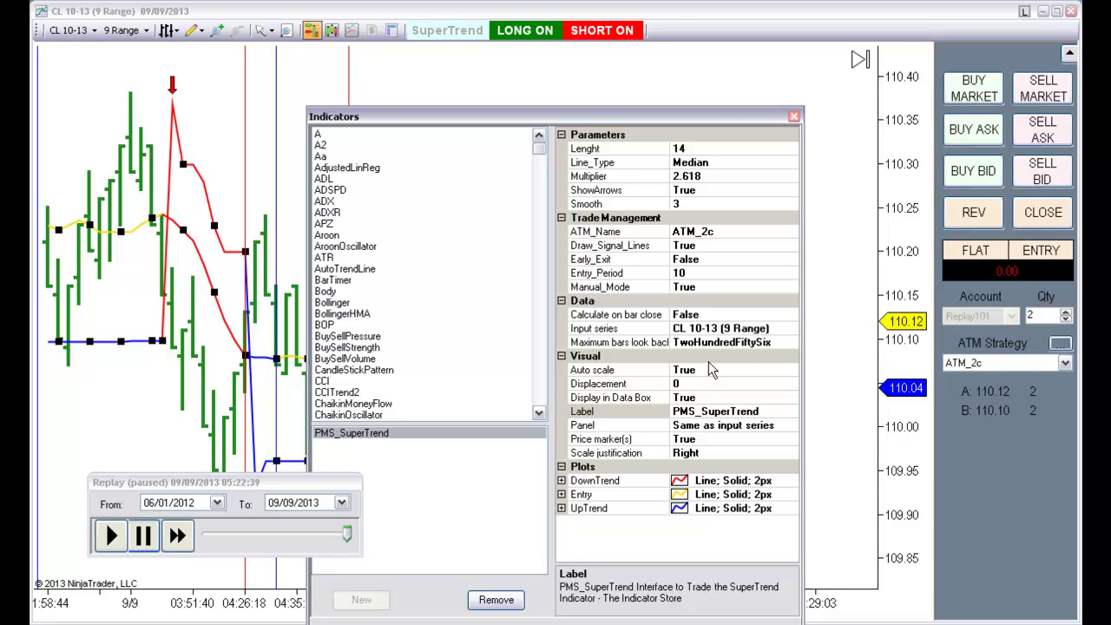
drag(666, 117, 691, 61)
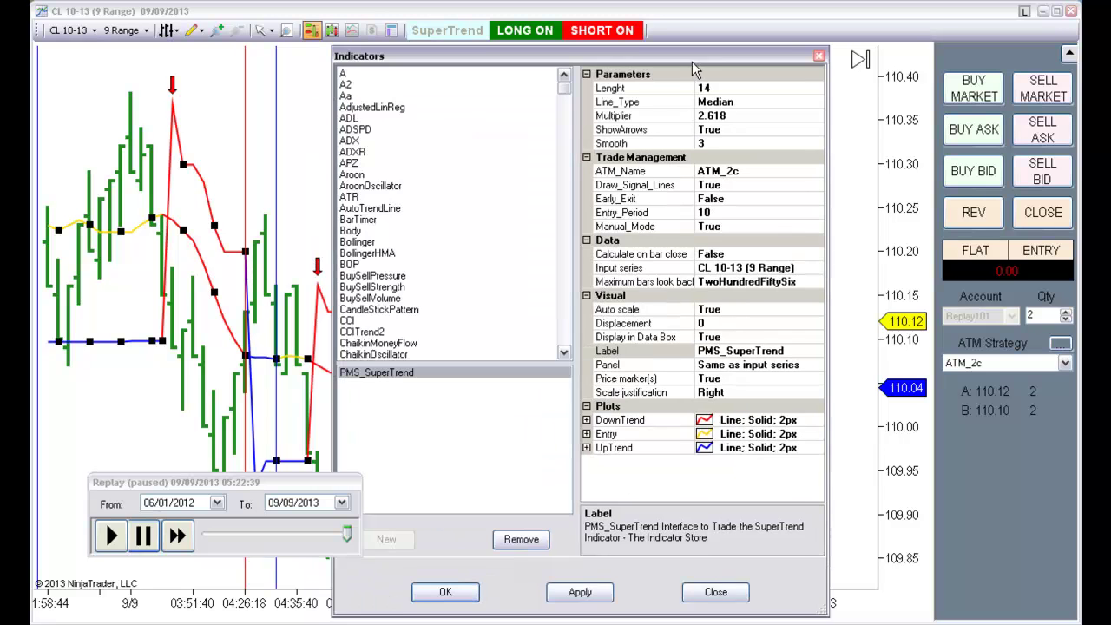
click(714, 591)
- Resume the replay, speed it up to 500x and pause it after the long entry
click(177, 538)
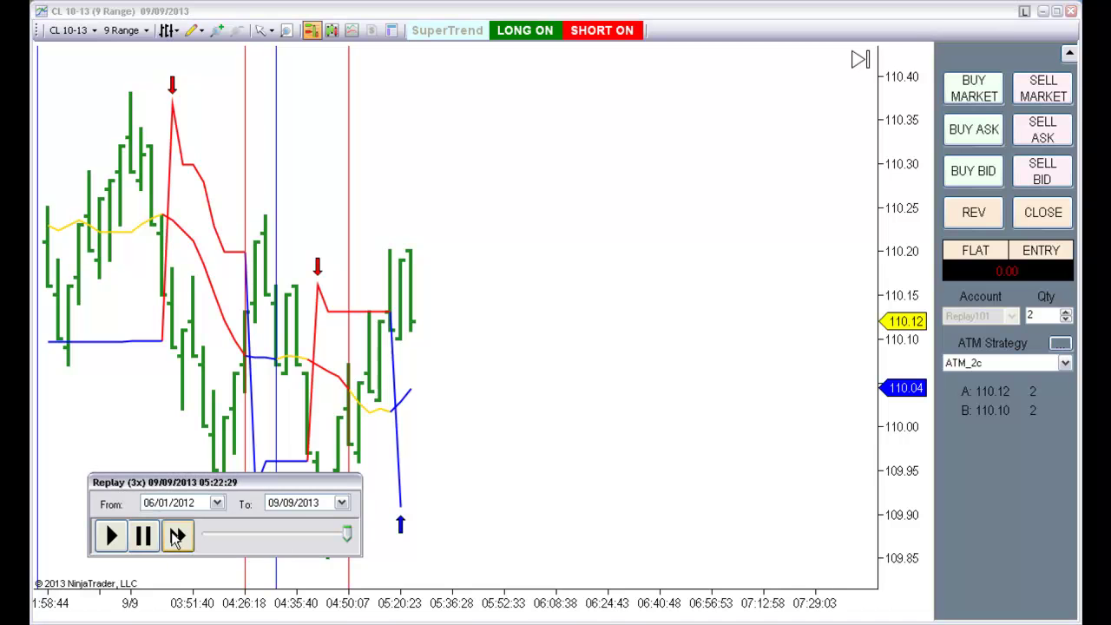
click(176, 538)
click(176, 538)
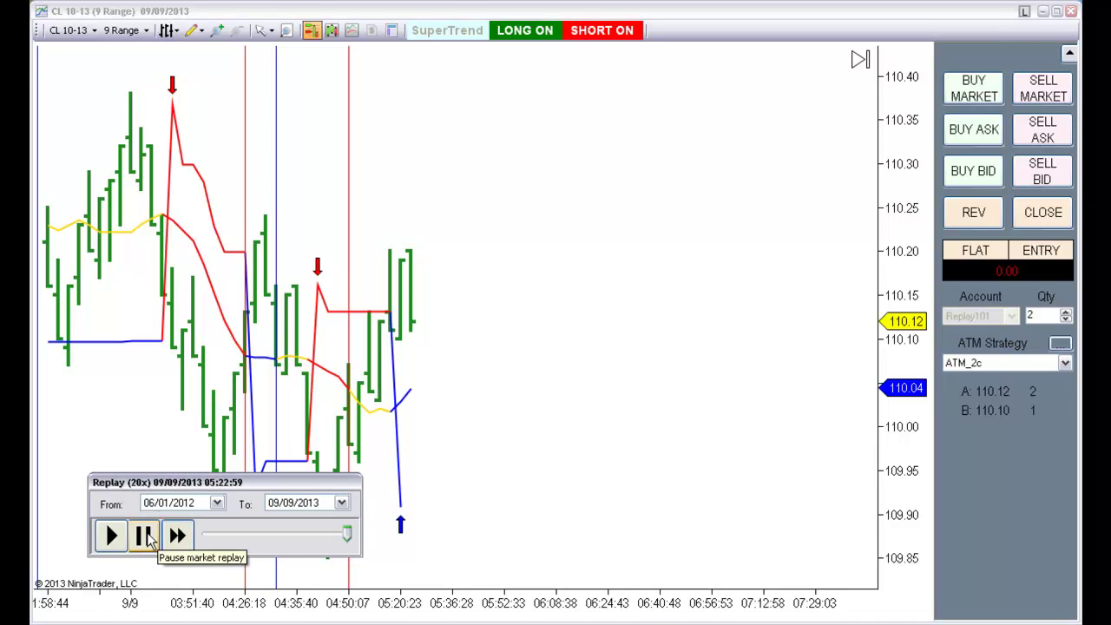
click(177, 536)
click(177, 536)
click(178, 536)
click(177, 535)
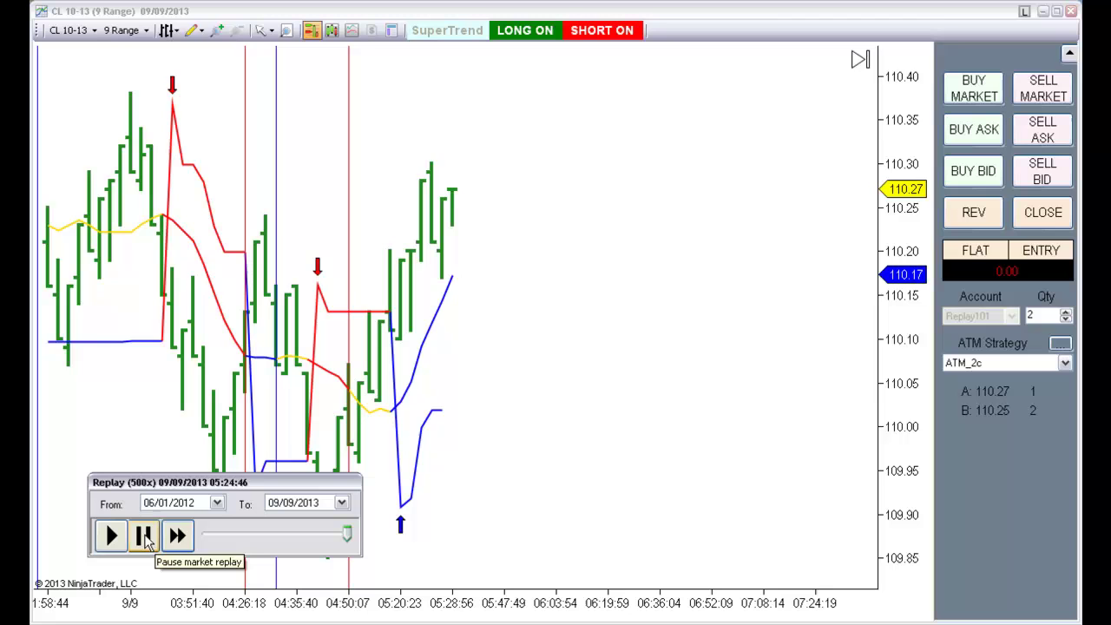
click(145, 538)
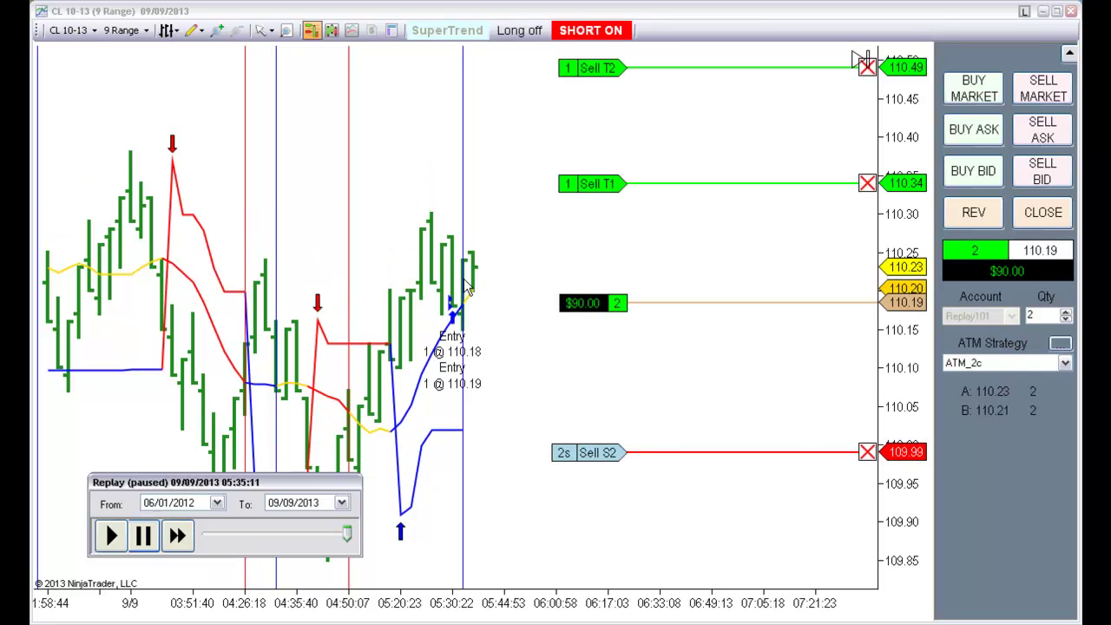
- Move the Sell S2 stop order to 109.83 and the Sell T2 profit target order to 110.63
drag(655, 458, 665, 573)
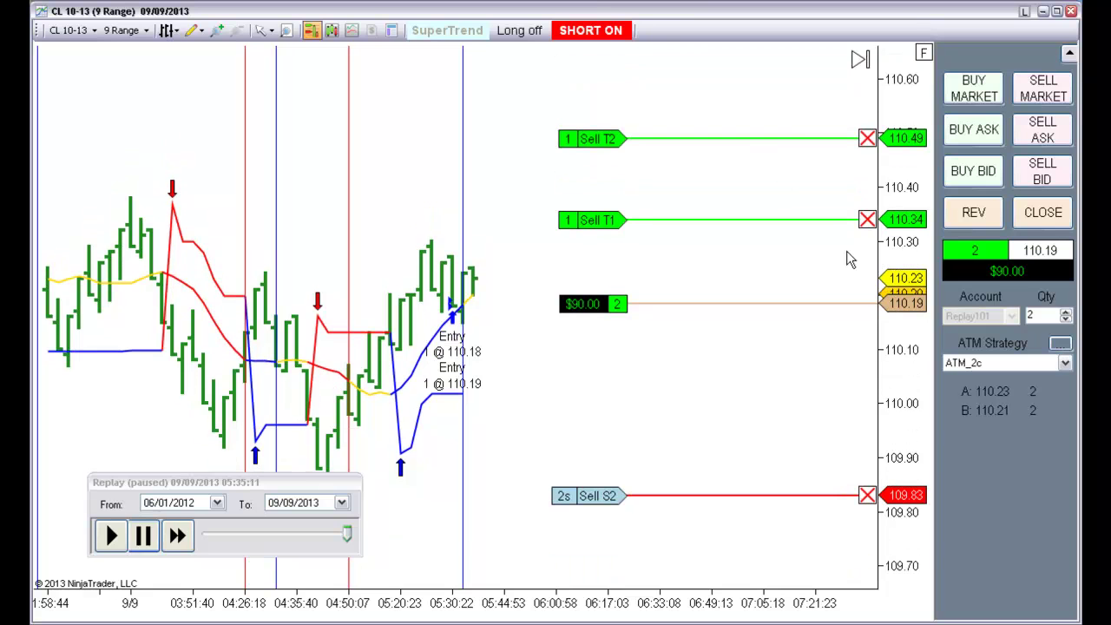
drag(771, 142, 769, 68)
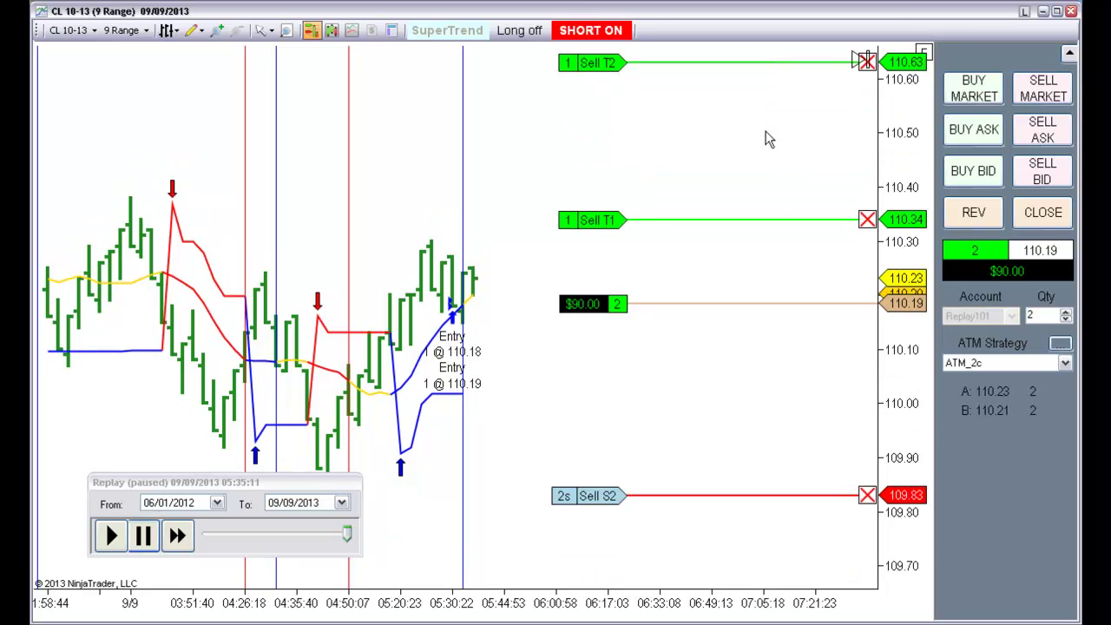
- Resume the market replay and raise its speed to 500x
click(165, 538)
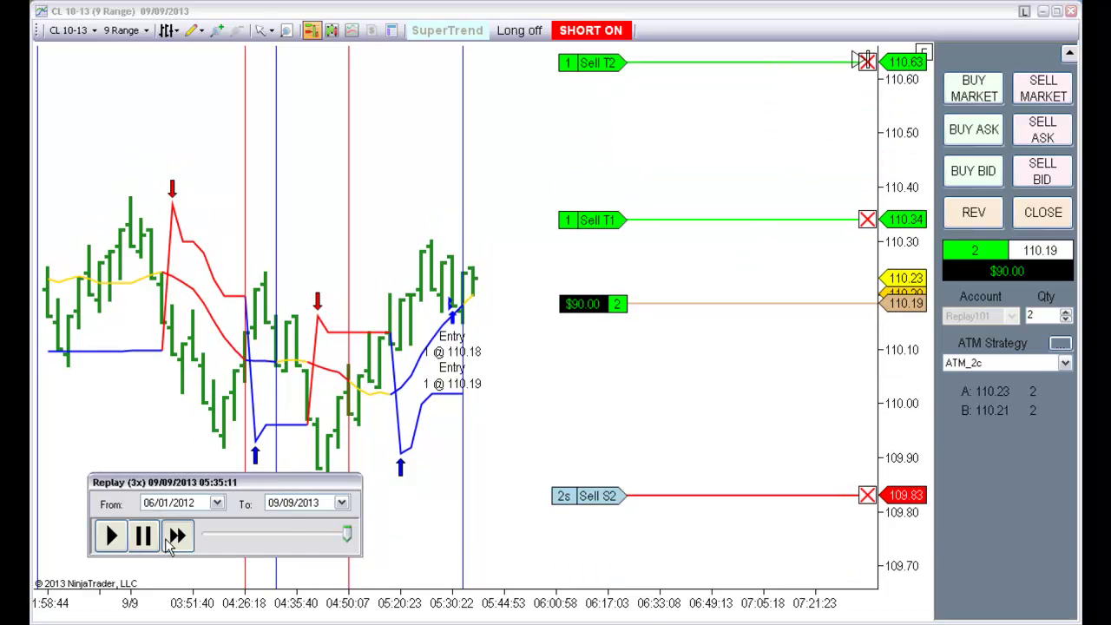
click(165, 538)
click(165, 538)
click(165, 538)
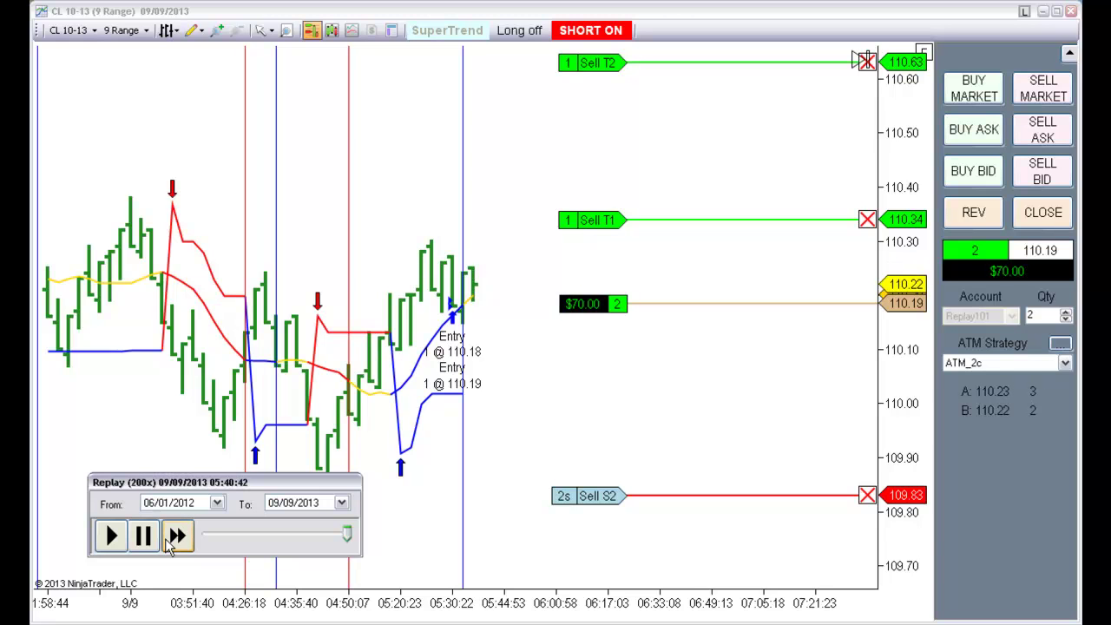
click(178, 538)
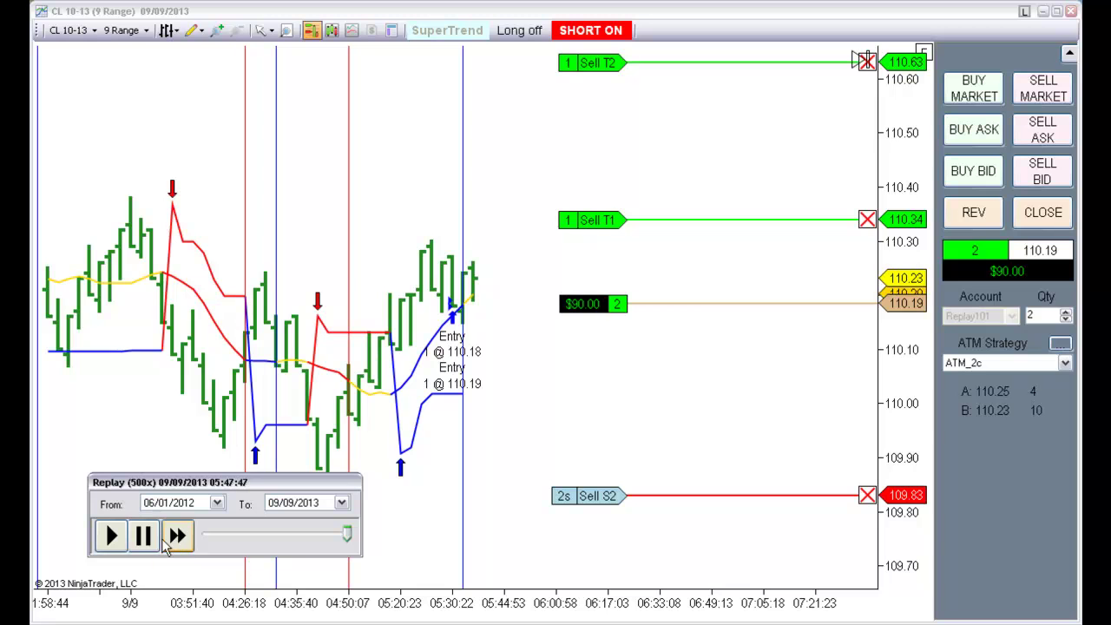
- Pause the replay after Target1 fills, then try to lower the Sell S2 stop order and test it with a brief replay run
click(151, 542)
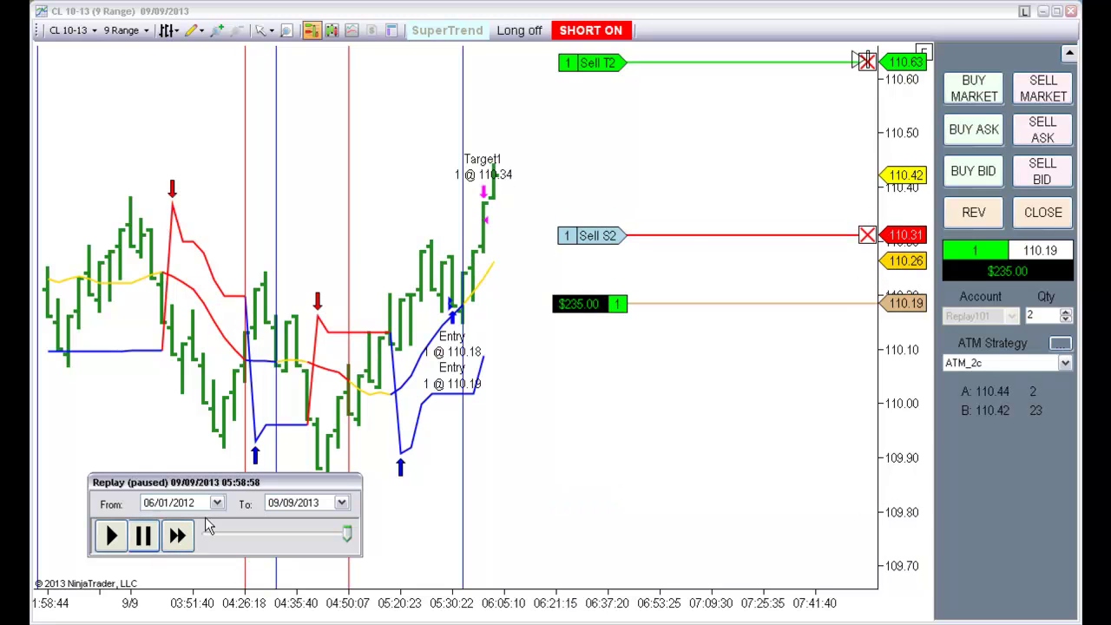
drag(681, 236, 681, 511)
click(178, 536)
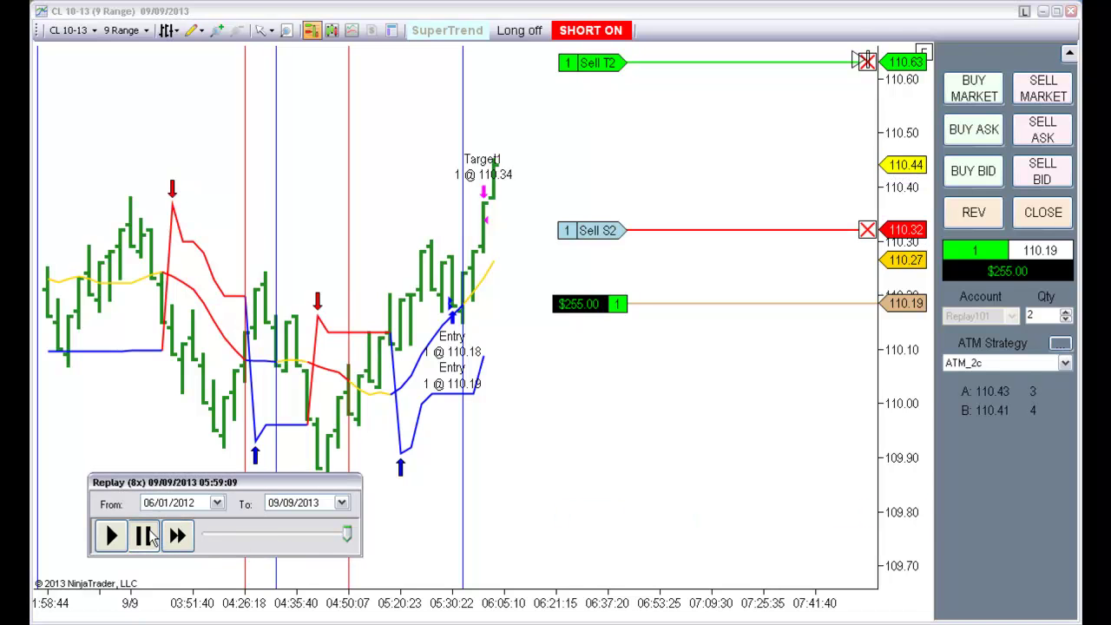
click(143, 537)
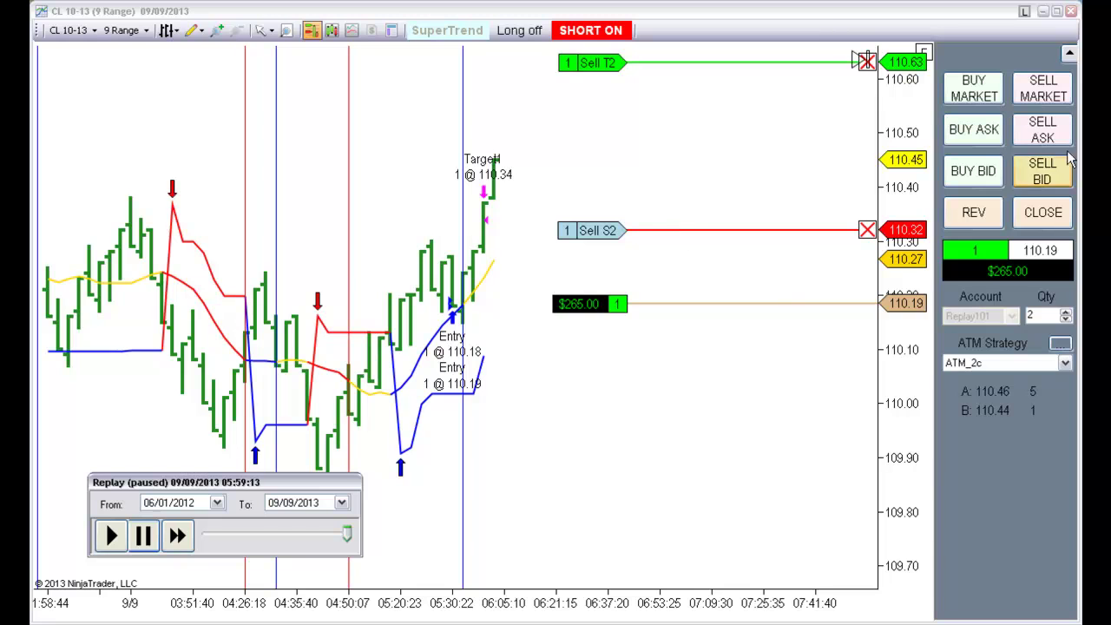
- Bring up the order ladder, turn off auto trailing for the Stop2 order at 110.32 and minimize the ladder
key(ctrl+d)
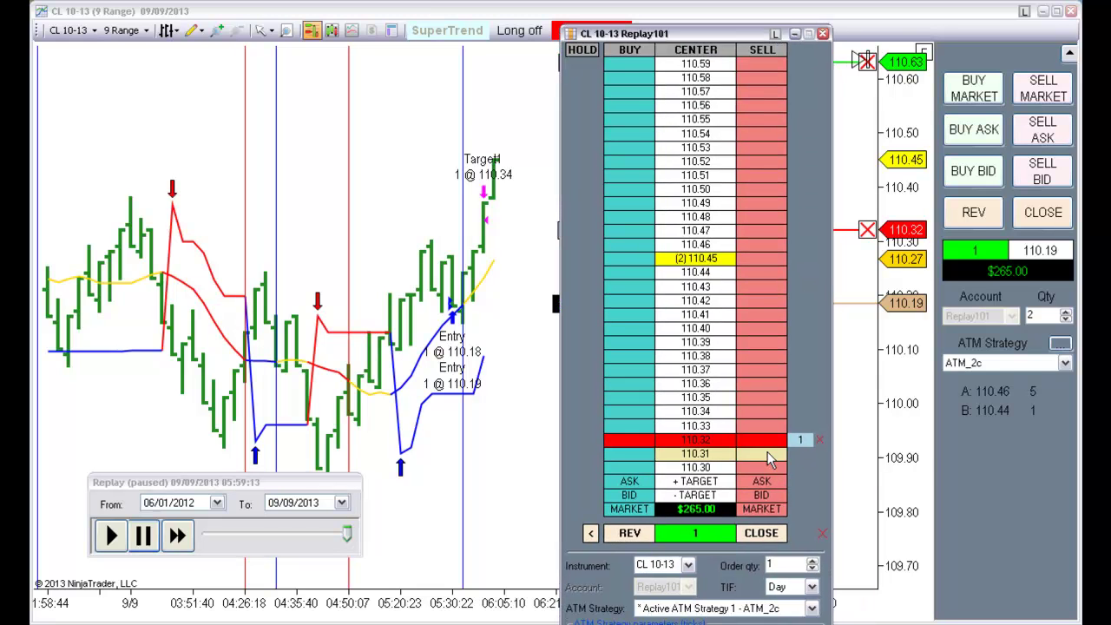
mouse_move(797, 454)
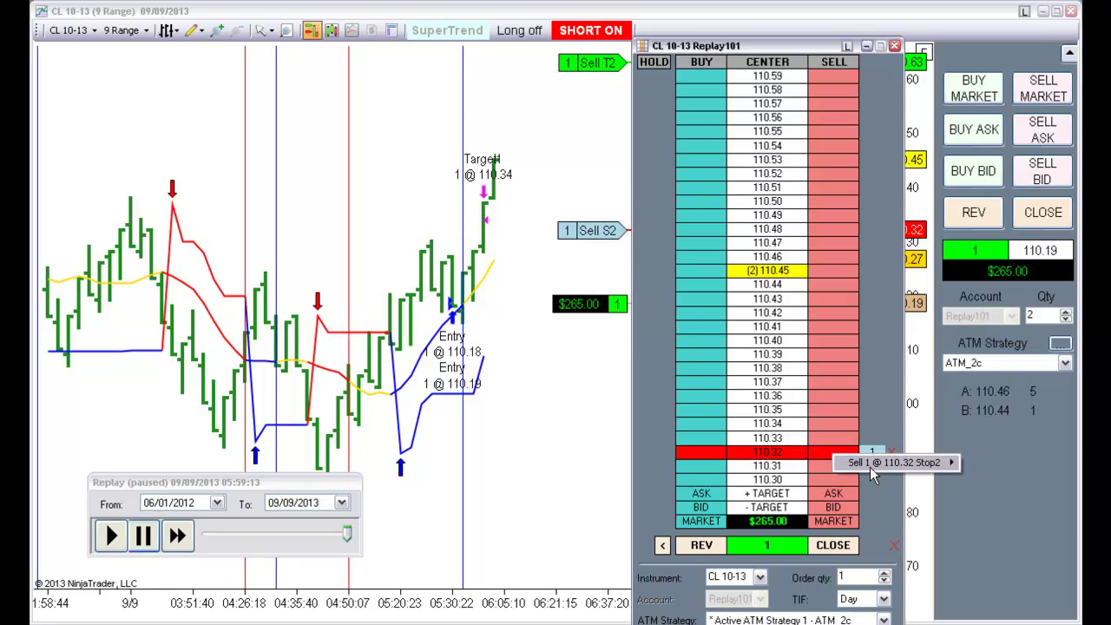
right_click(869, 460)
click(985, 480)
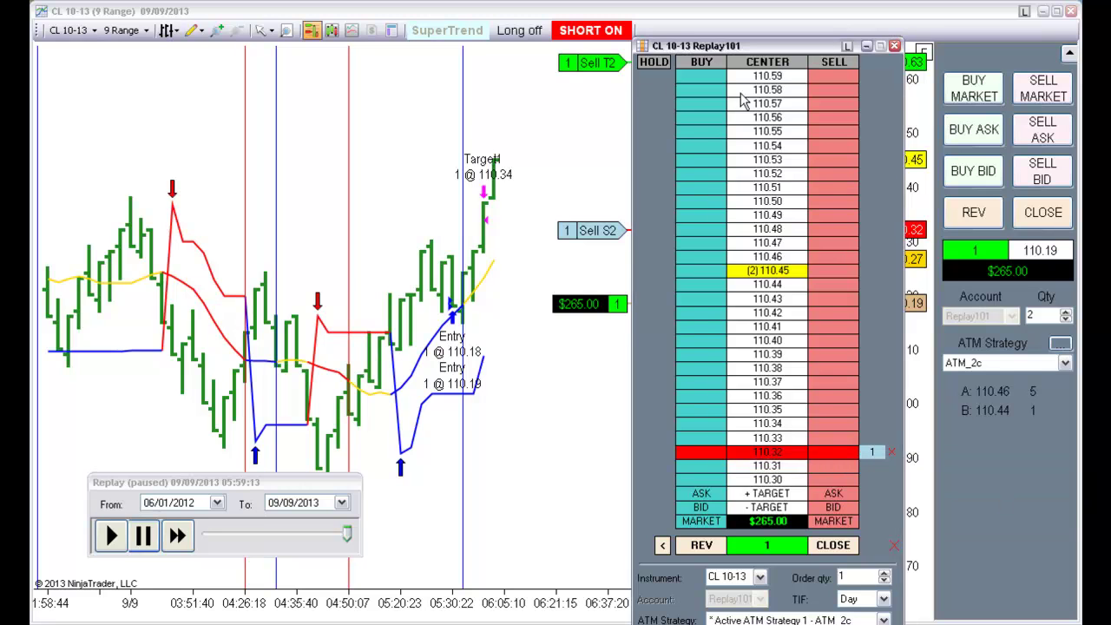
click(866, 45)
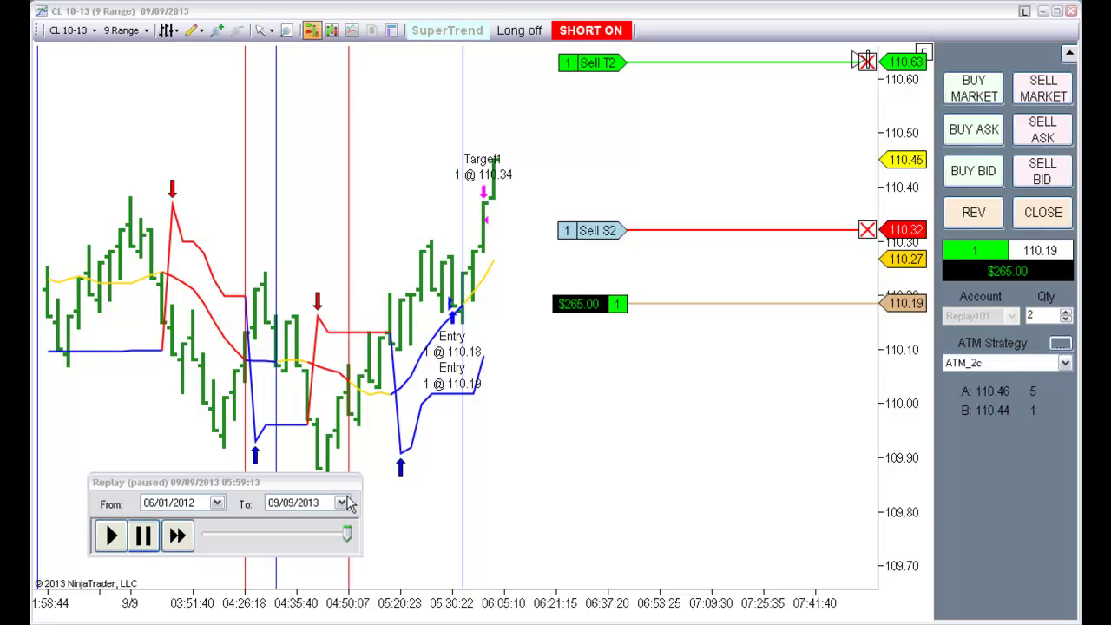
- Move the Sell S2 stop order to 110.02 and resume the market replay at 100x
drag(695, 229, 680, 395)
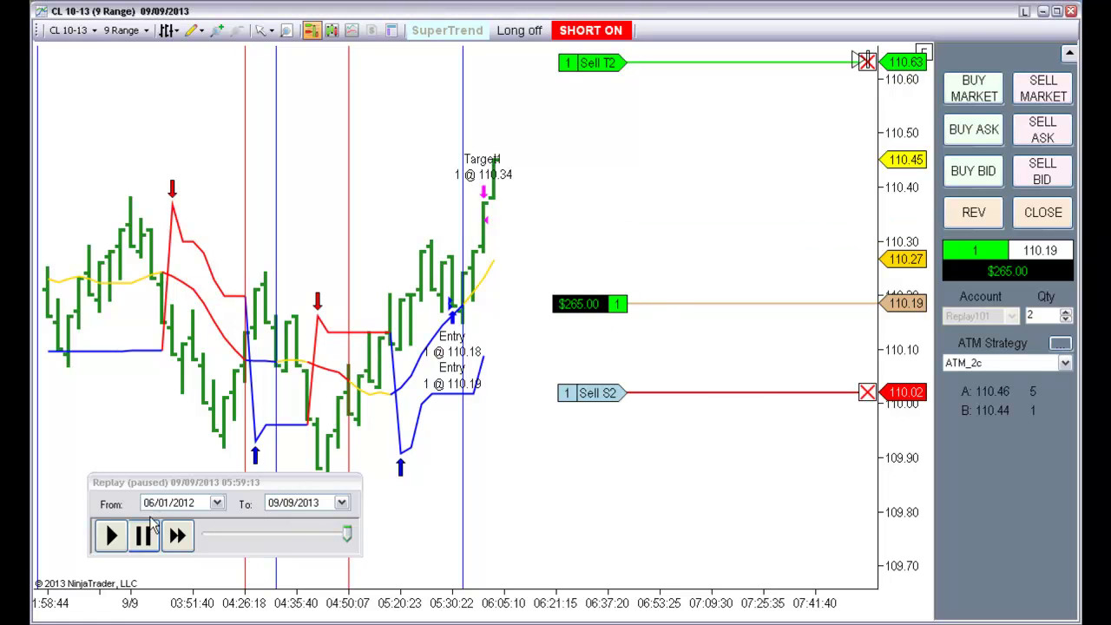
click(111, 535)
click(171, 536)
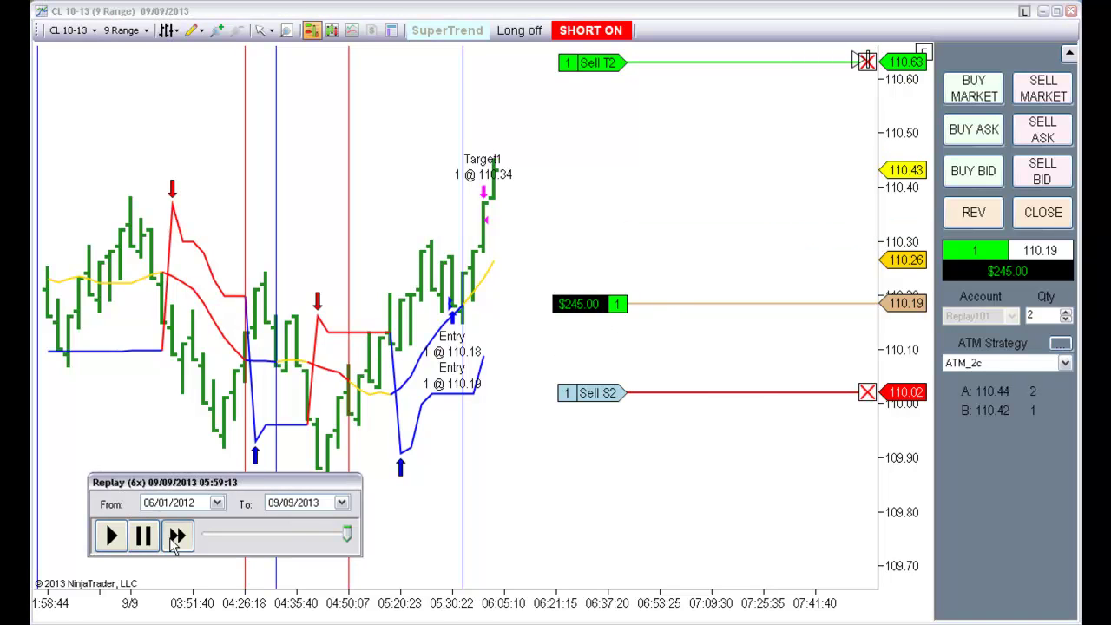
click(172, 536)
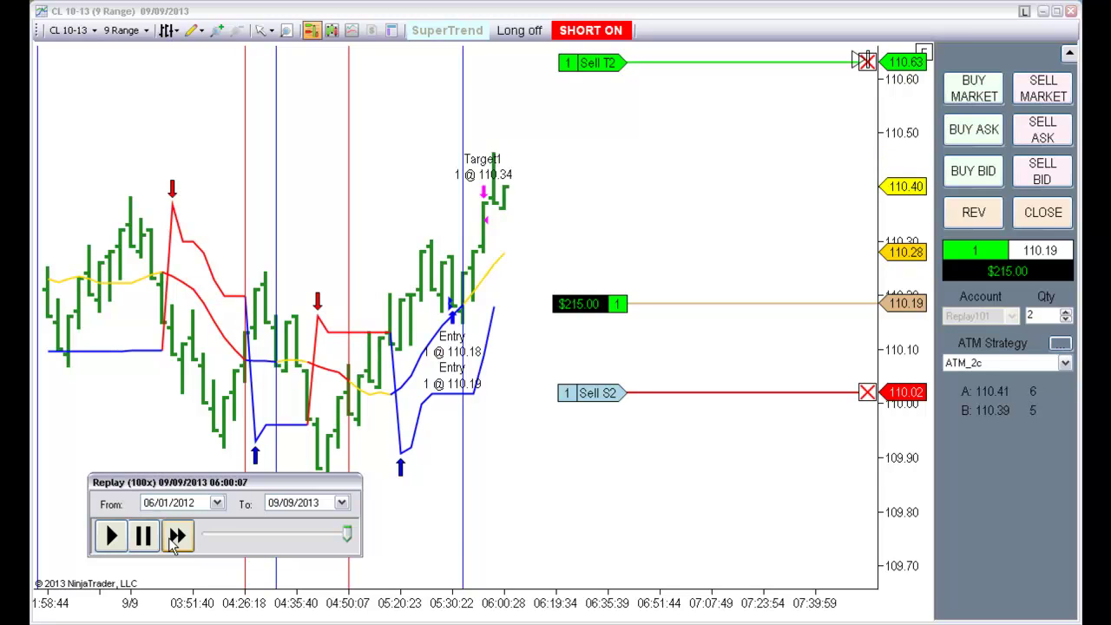
- Lower the Sell S2 stop order to 109.83, then run the replay at 500x and pause it after the SuperTrend down arrow
drag(667, 392, 666, 496)
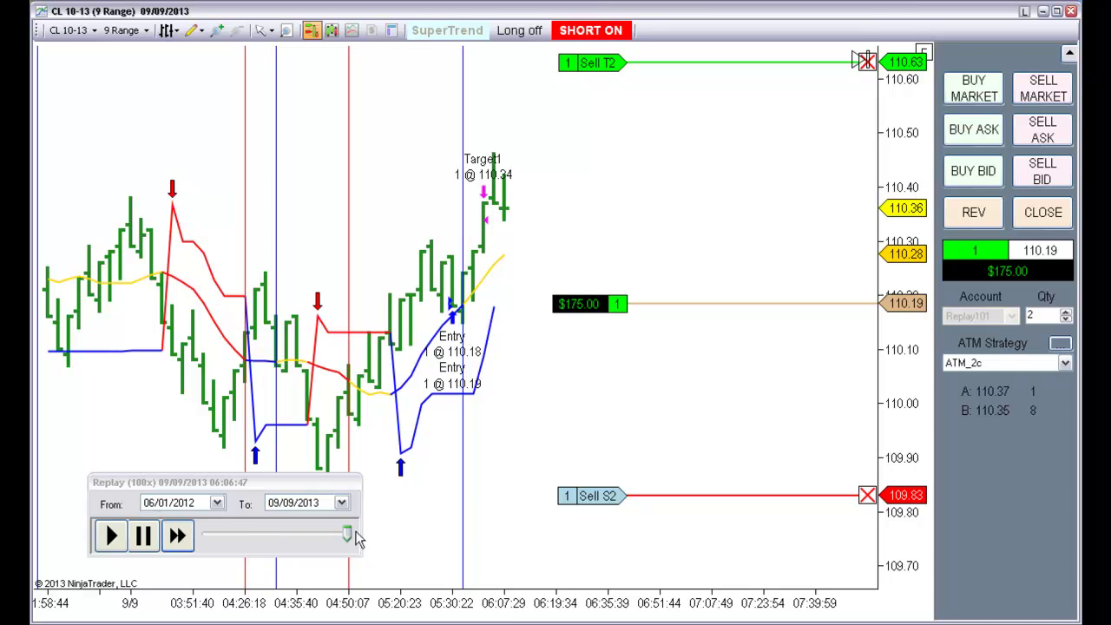
click(180, 538)
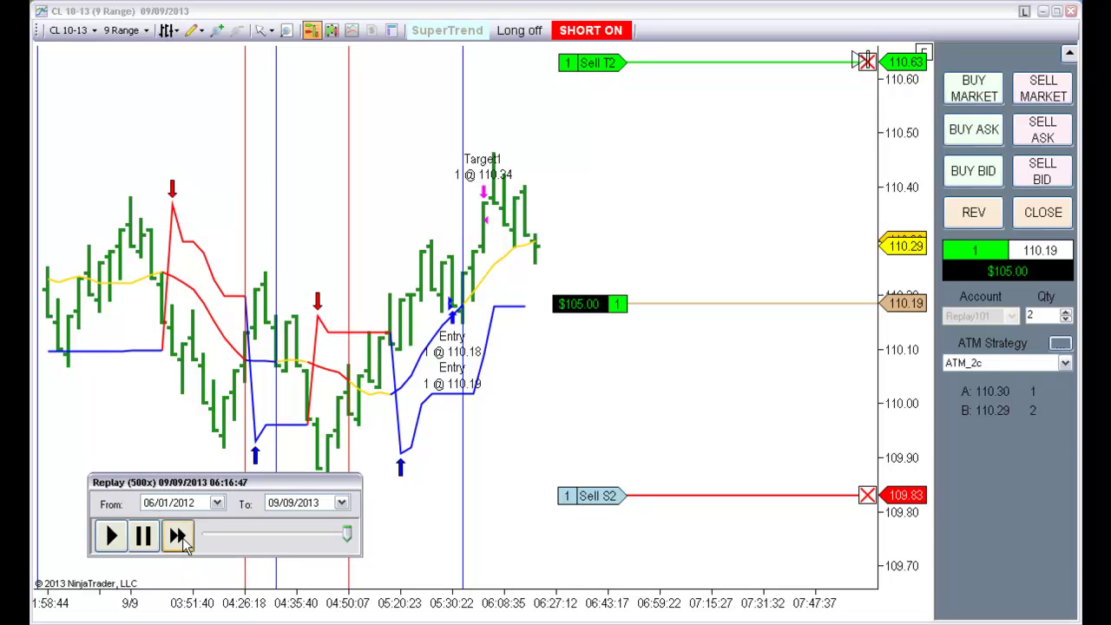
click(184, 542)
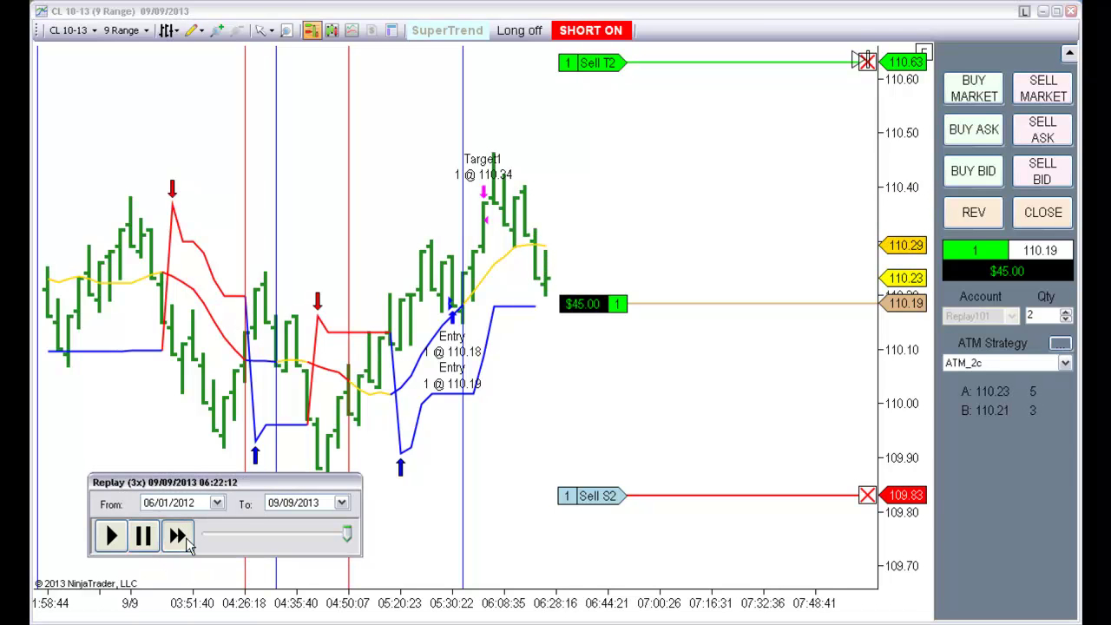
click(184, 539)
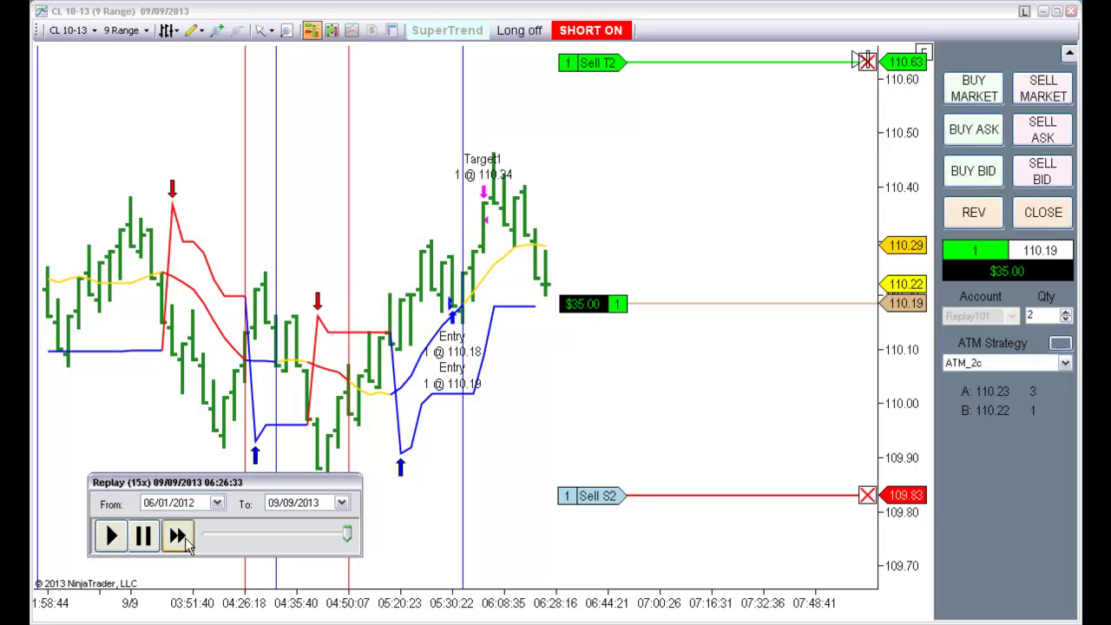
click(178, 540)
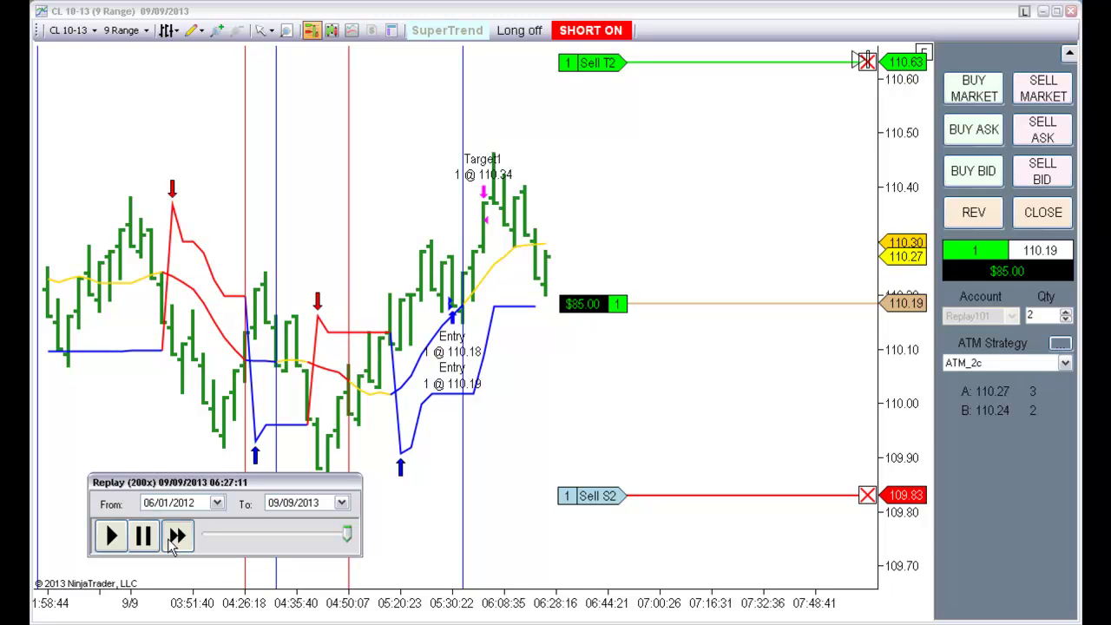
click(176, 538)
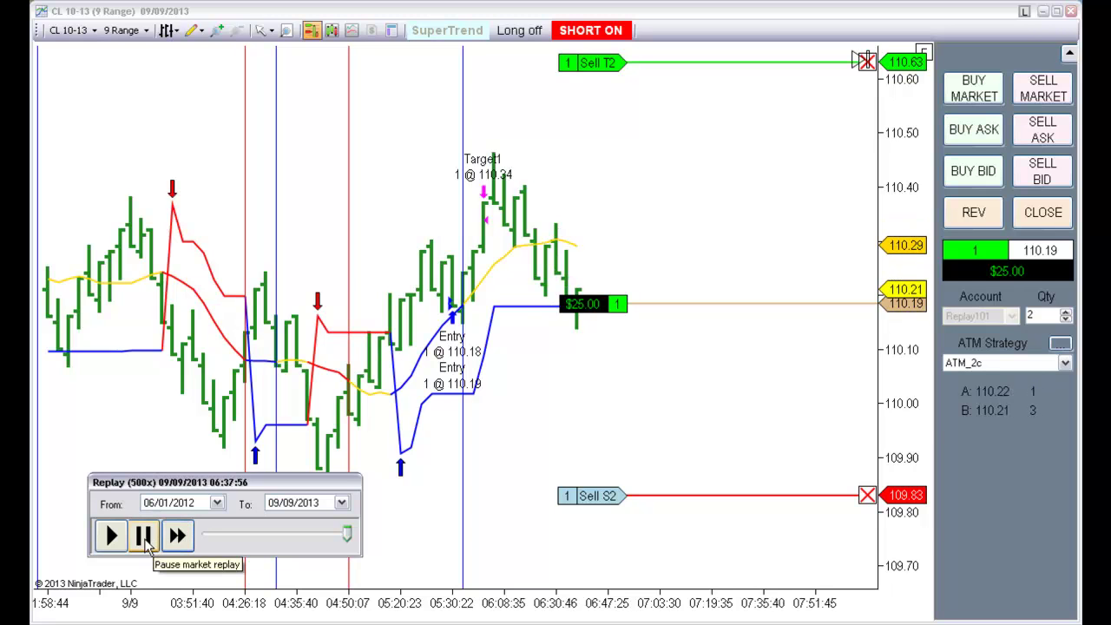
click(145, 538)
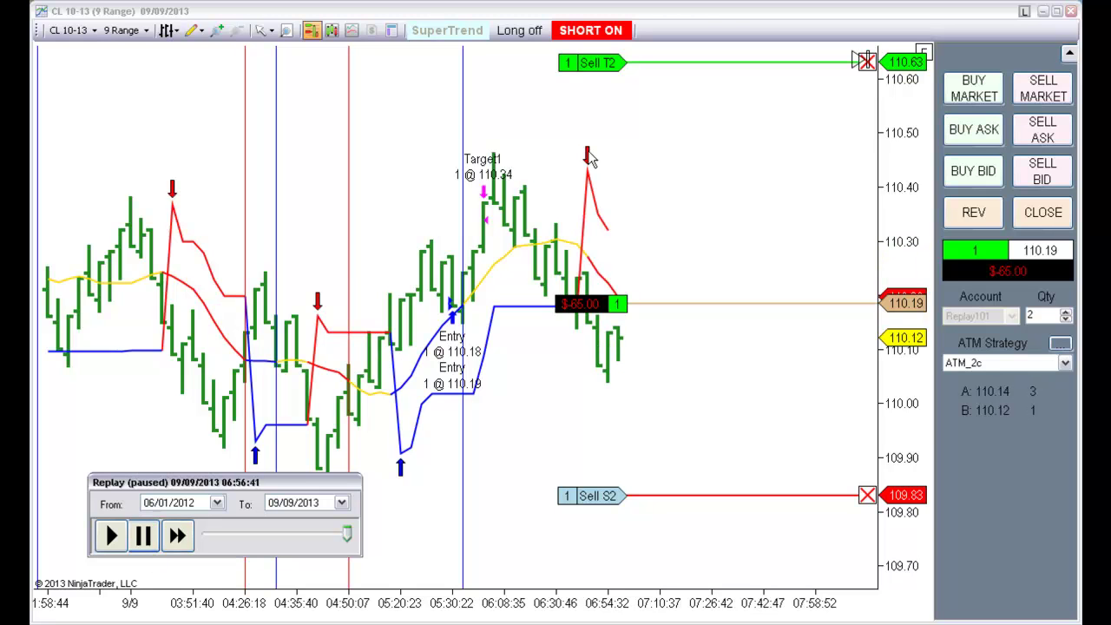
- Resume the replay at 500x and pause it once the next red signal line is drawn
drag(521, 444, 743, 278)
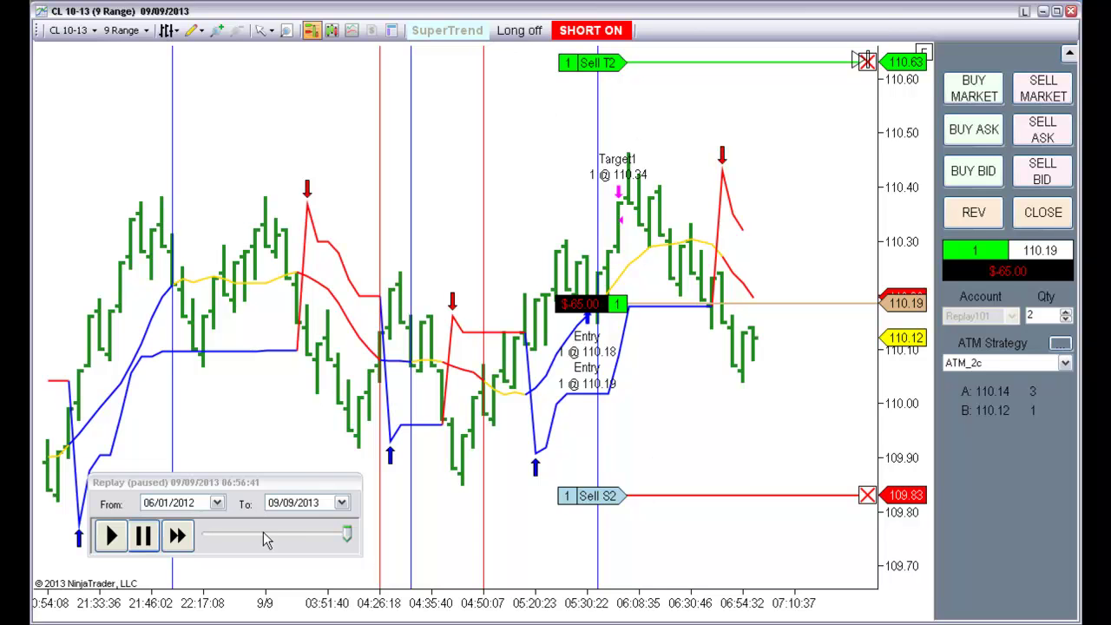
click(177, 535)
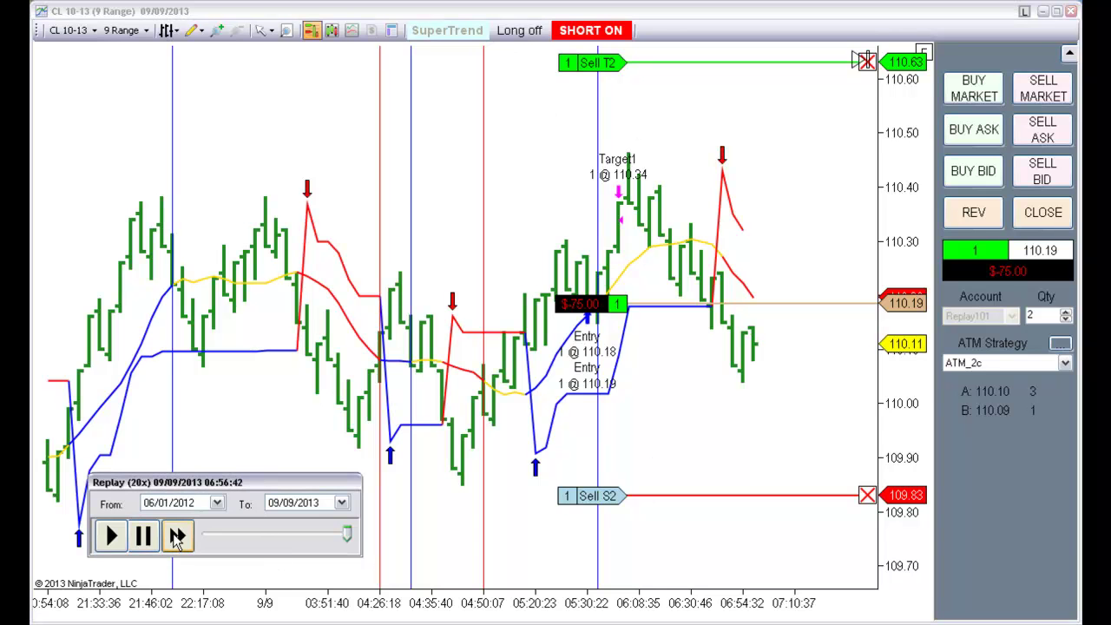
click(177, 535)
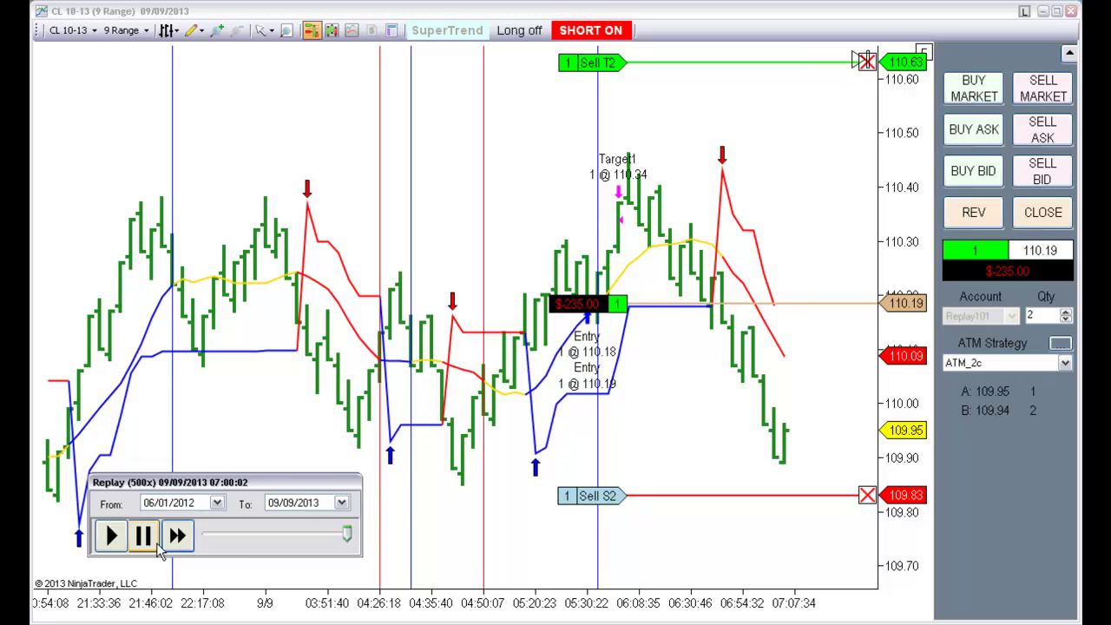
click(145, 537)
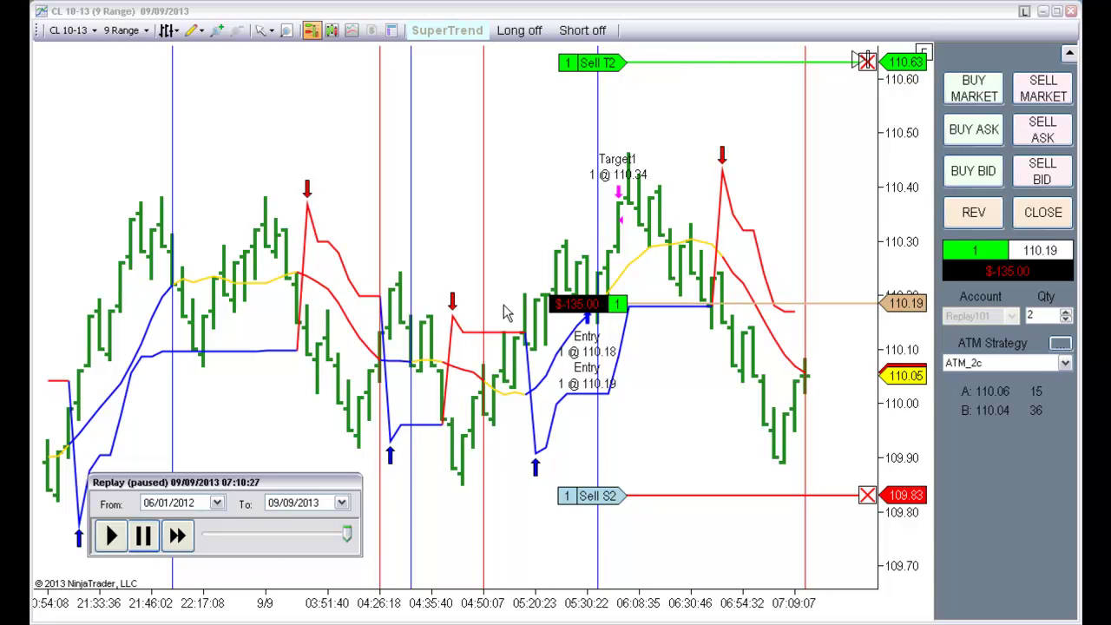
- Check the data of the bar at the latest up arrow and rewind the replay to 09/09/2013 05:20:22
middle_click(533, 270)
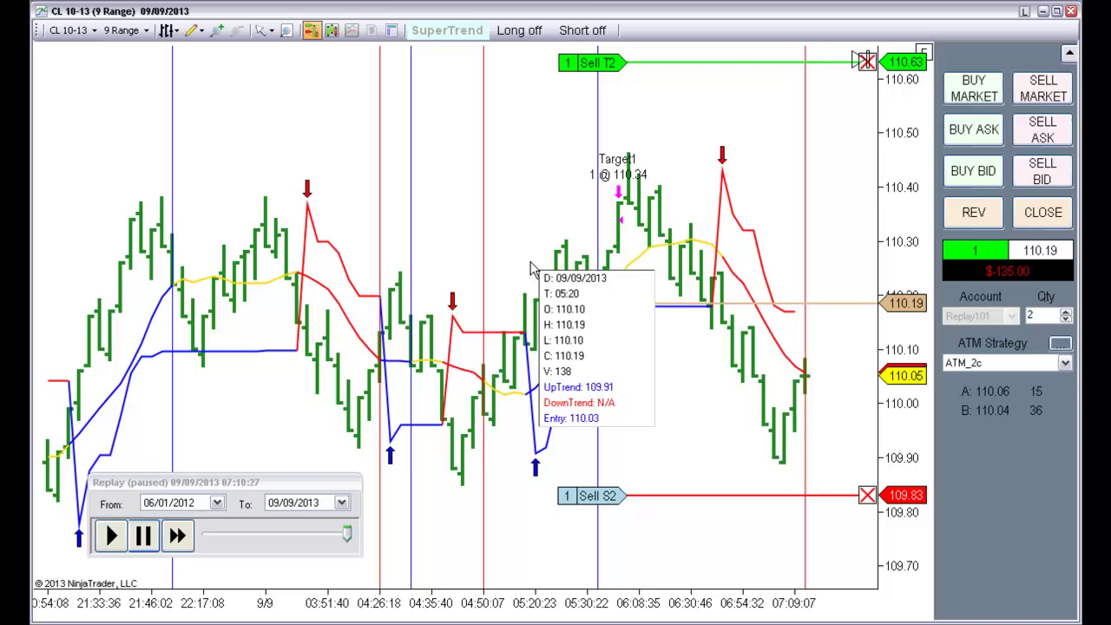
right_click(245, 549)
click(261, 560)
click(236, 517)
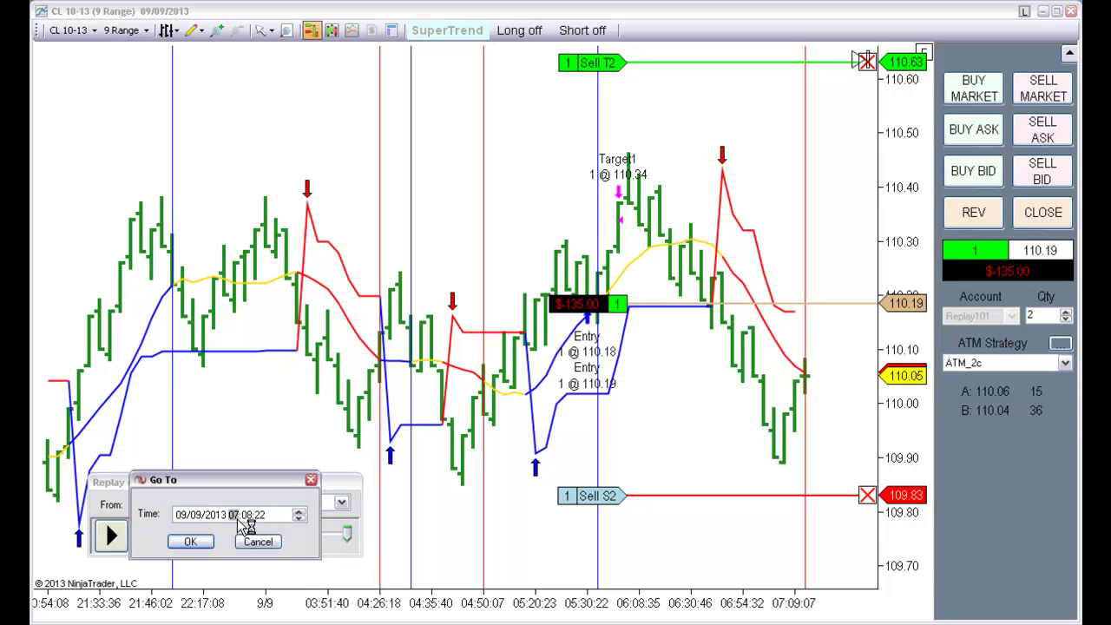
click(254, 515)
text(10)
click(189, 539)
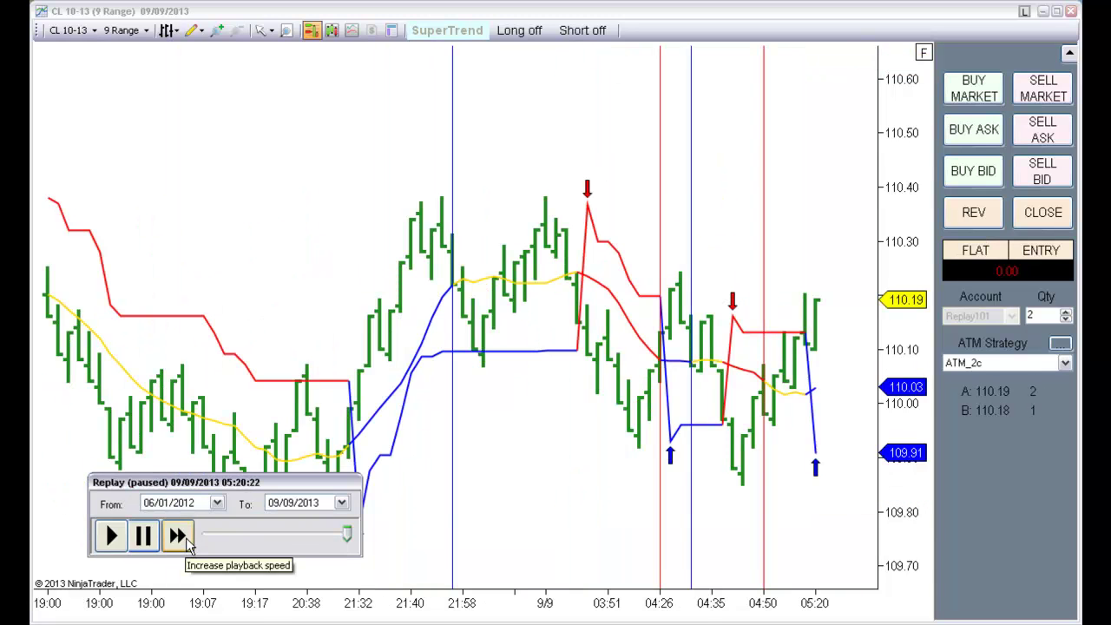
- Set the PMS_SuperTrend indicator's Early_Exit parameter to True and apply the settings
double_click(545, 280)
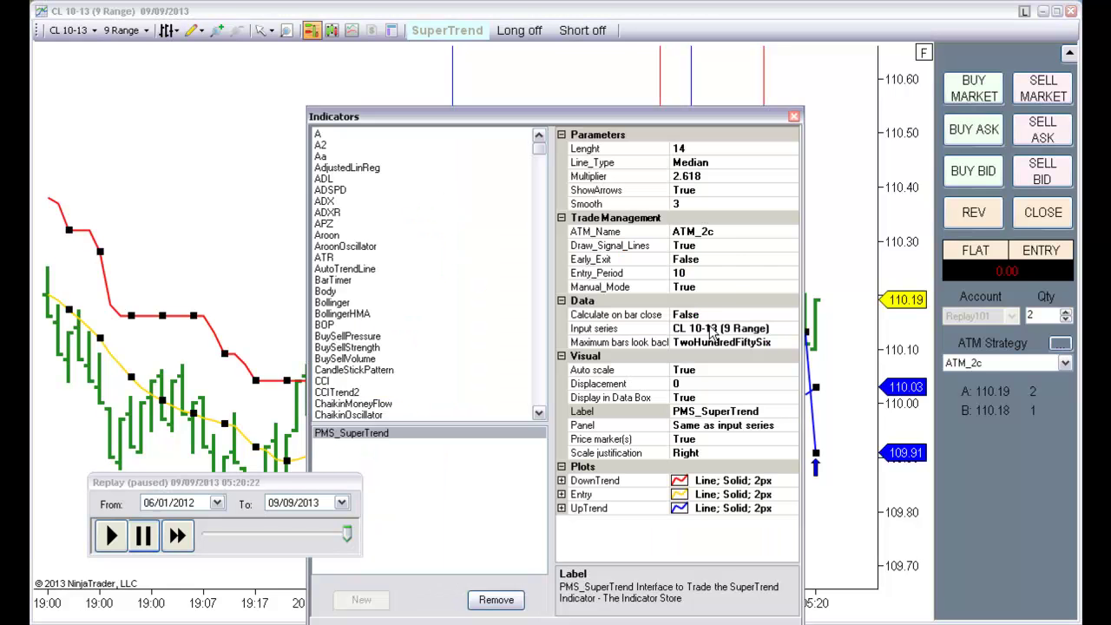
double_click(715, 258)
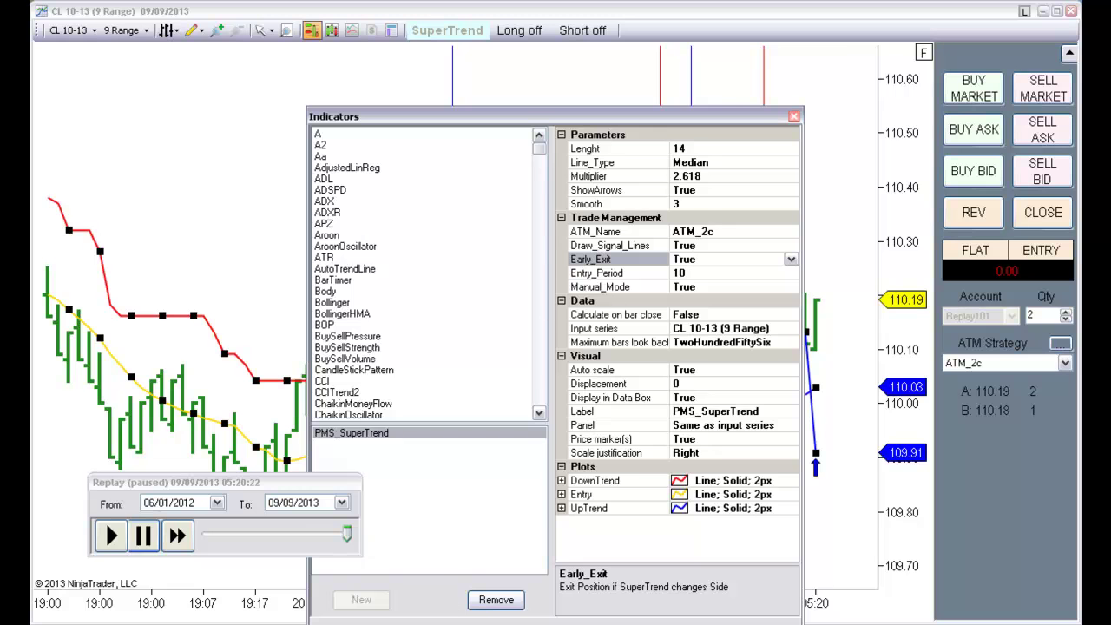
drag(550, 121, 588, 71)
click(457, 601)
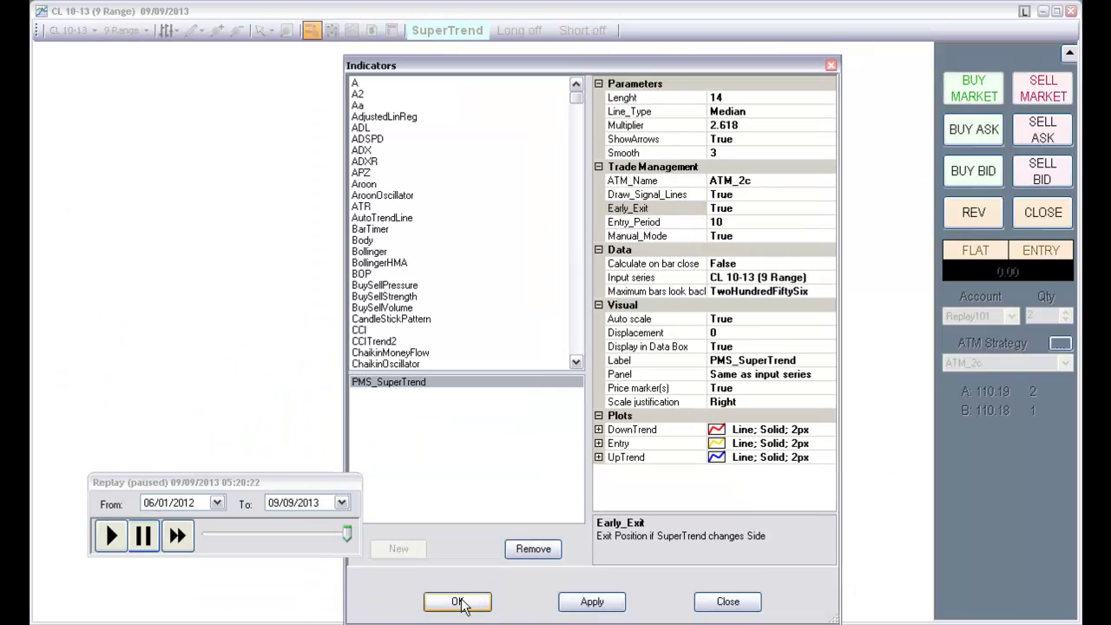
- Resume the replay at 20x and enable execution of both the next short and the next long signal
click(176, 536)
click(176, 536)
click(176, 535)
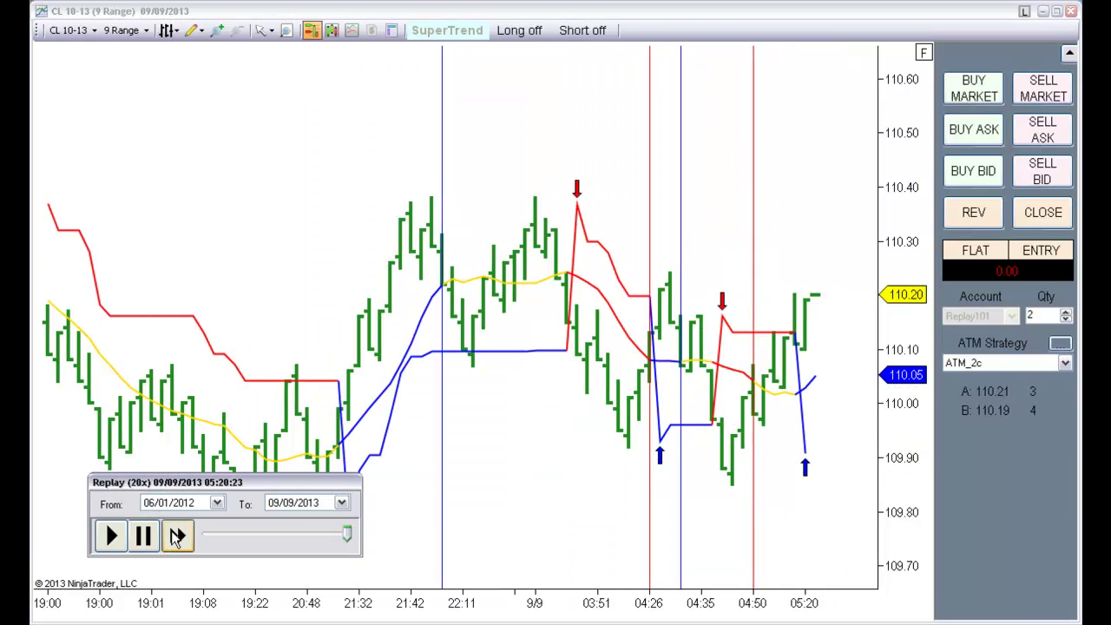
click(583, 31)
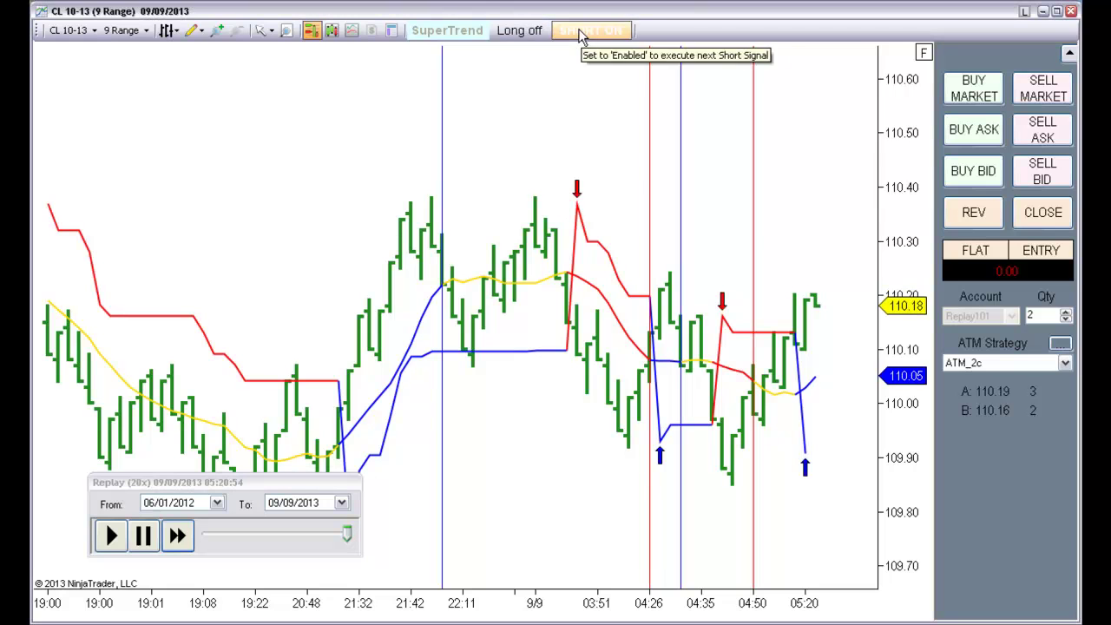
click(520, 31)
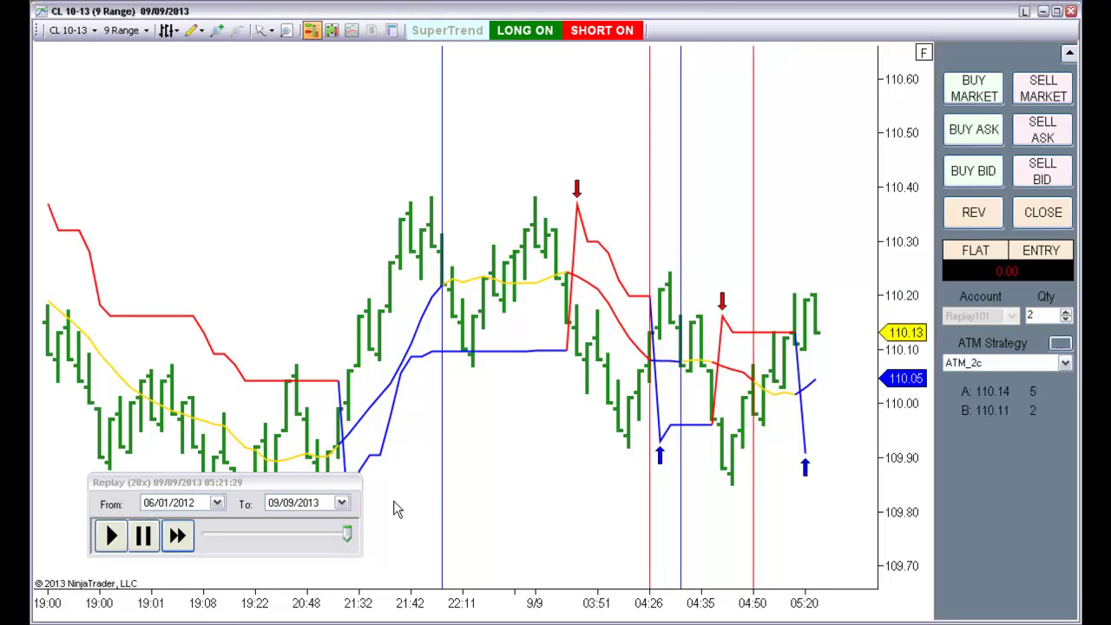
- Speed the replay up to 200x and pause it after the long entry fills
click(177, 537)
click(178, 536)
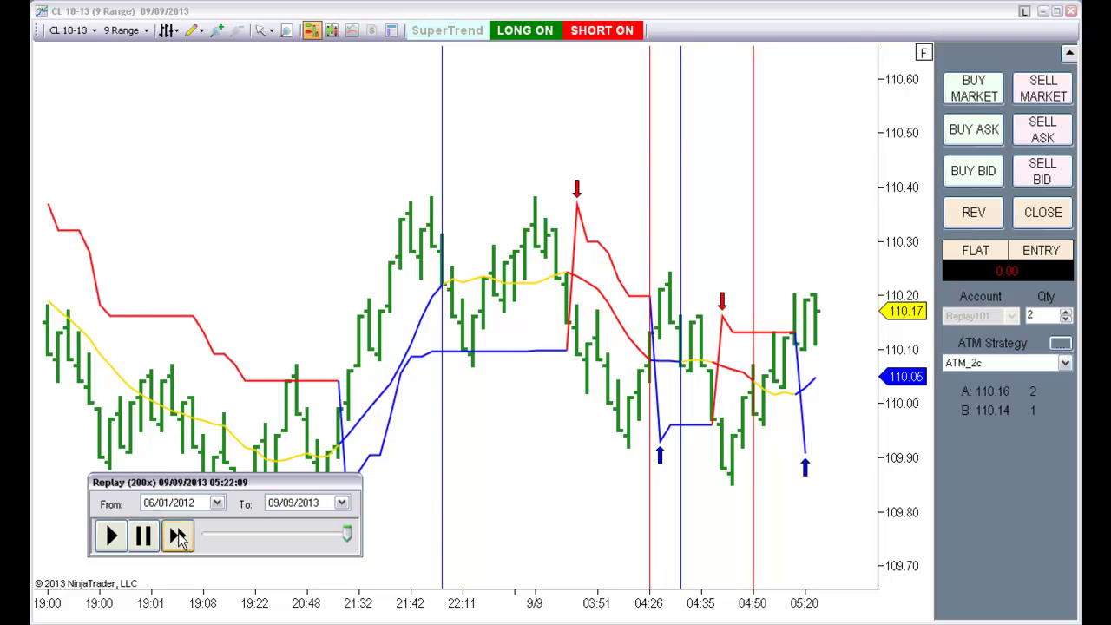
click(145, 536)
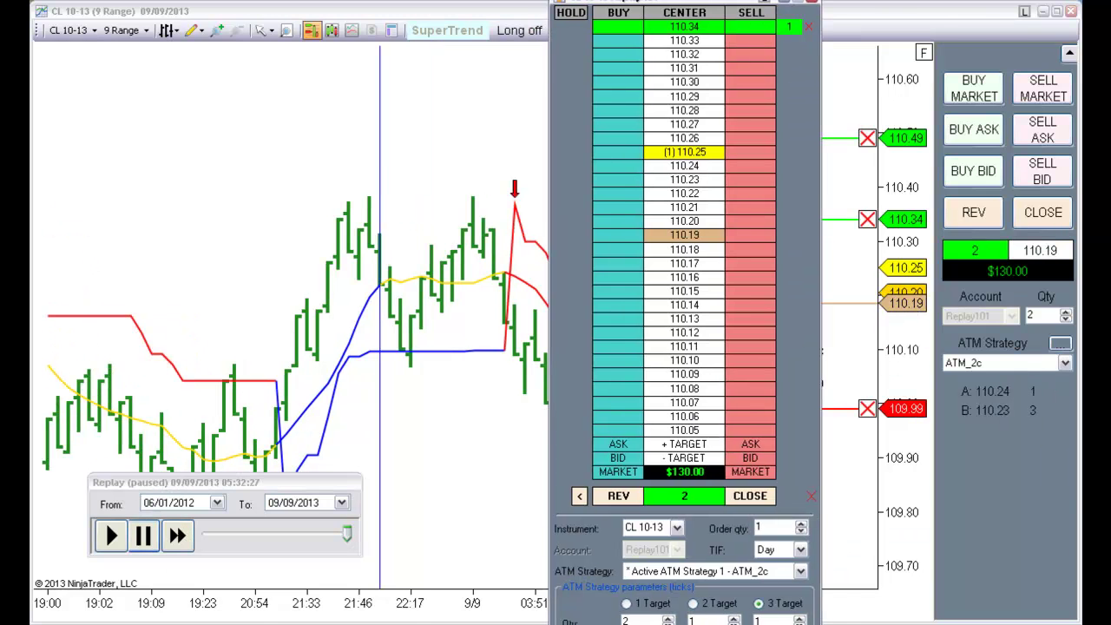
- Examine the individual sell stop orders at 109.99 in the price ladder and return to the chart
scroll(801, 256, down, 5)
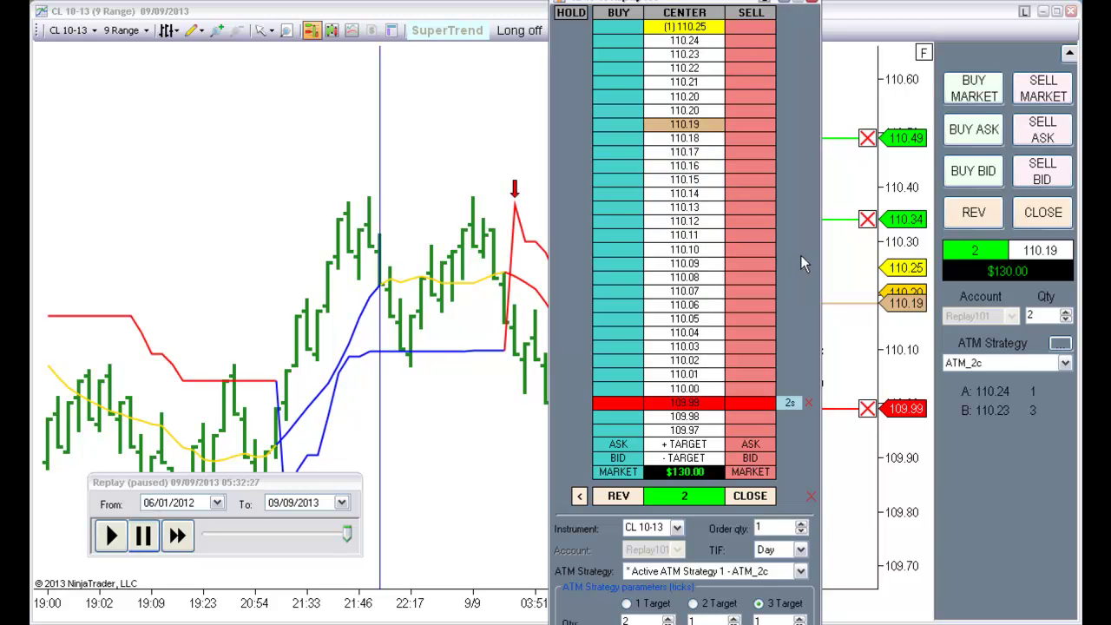
click(740, 392)
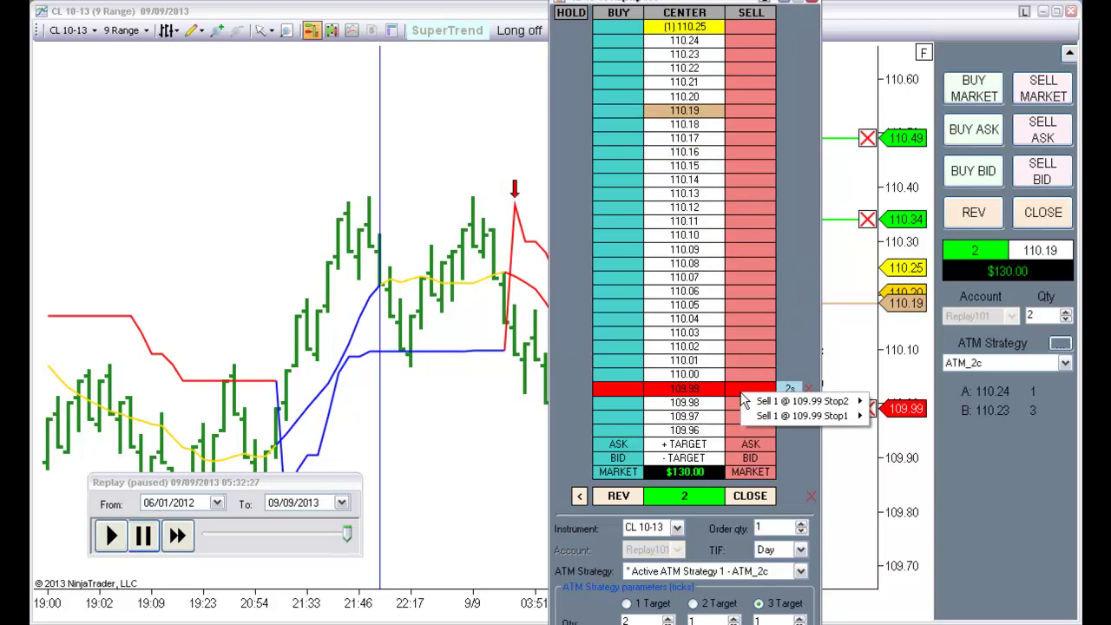
mouse_move(762, 402)
click(933, 437)
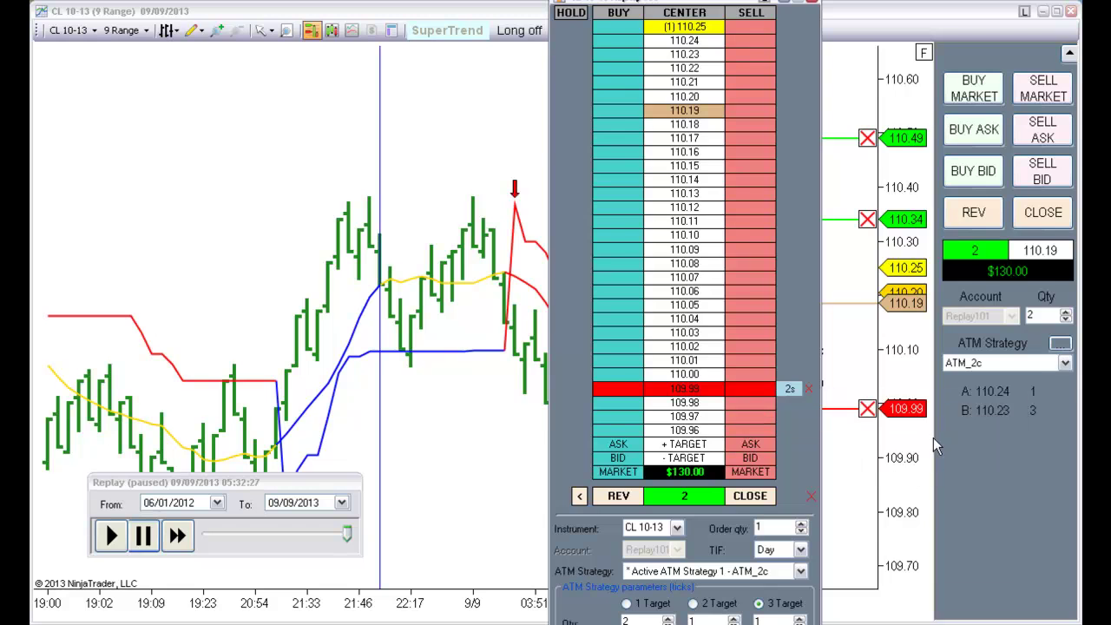
click(486, 113)
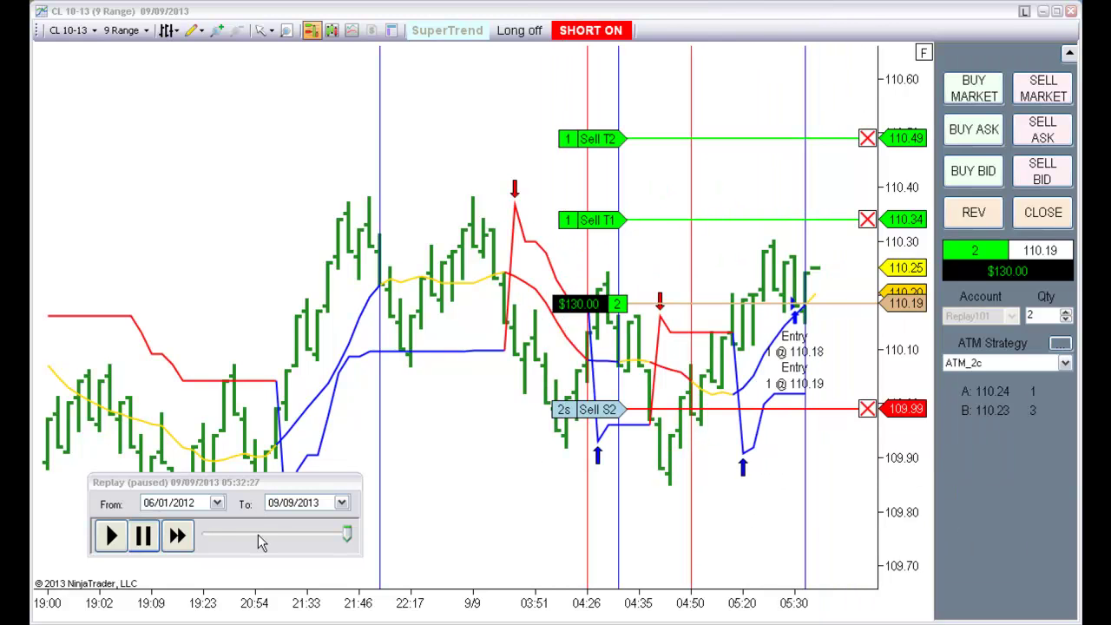
- Resume the replay, speed it up to 300x, and move the sell stop order down to 109.77
click(111, 537)
click(177, 536)
click(177, 536)
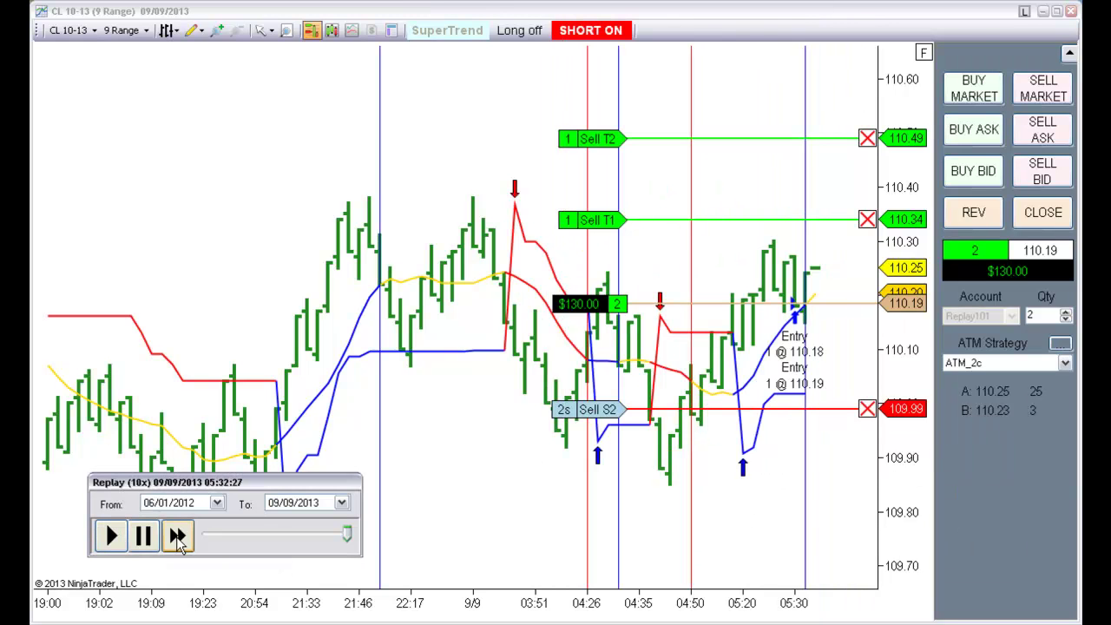
click(177, 536)
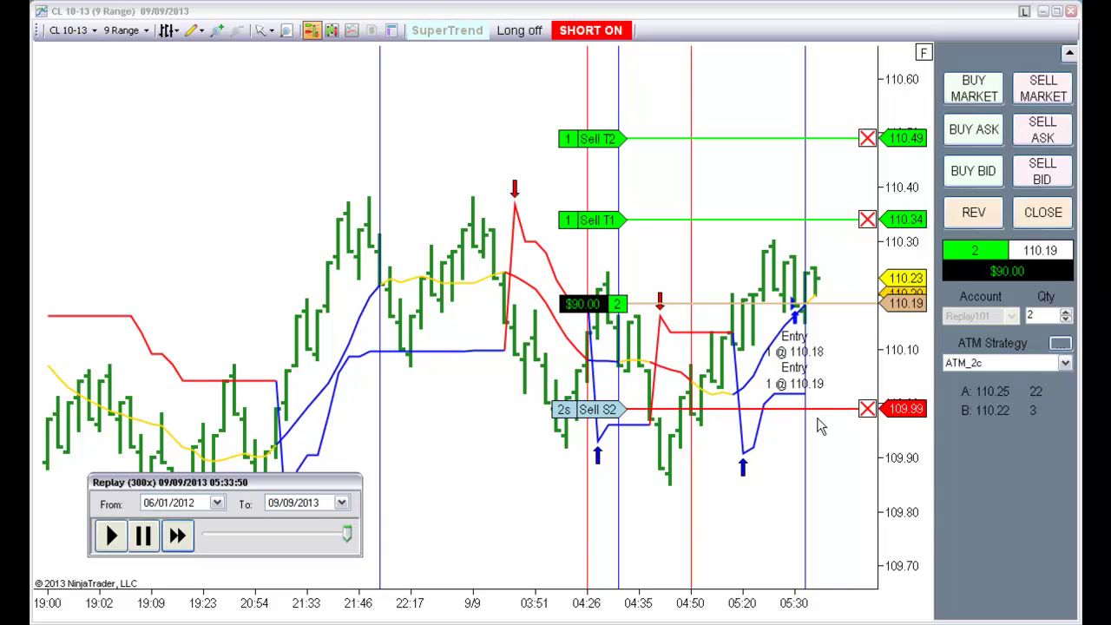
drag(800, 412, 788, 528)
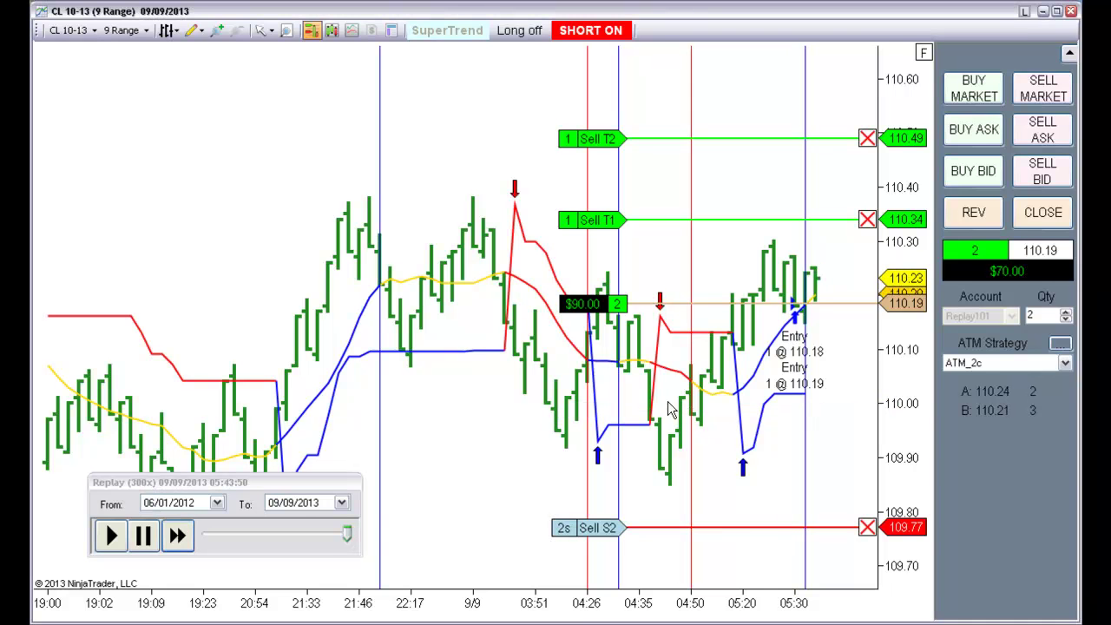
- Run the replay at 500x, pausing once the long position has closed and again once the short position has closed
click(177, 537)
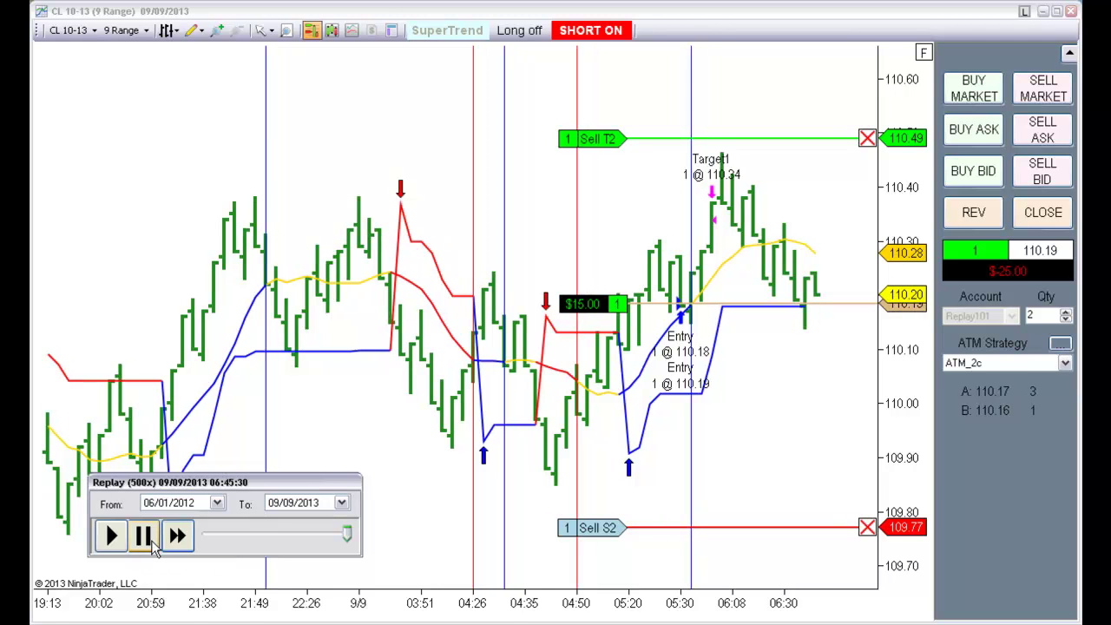
click(144, 536)
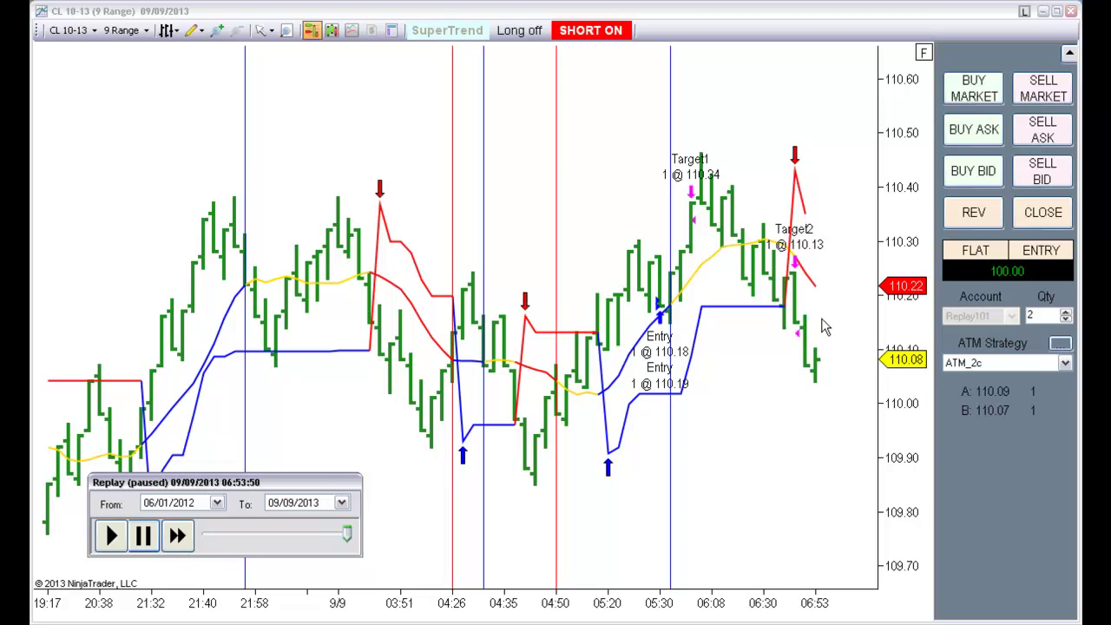
click(177, 535)
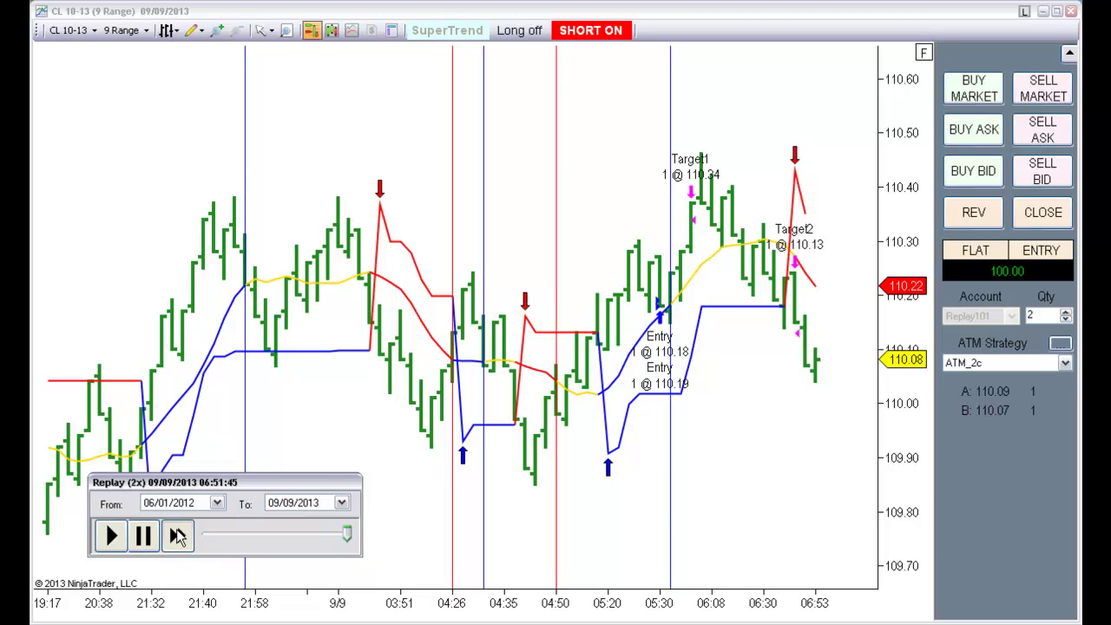
click(177, 536)
click(177, 536)
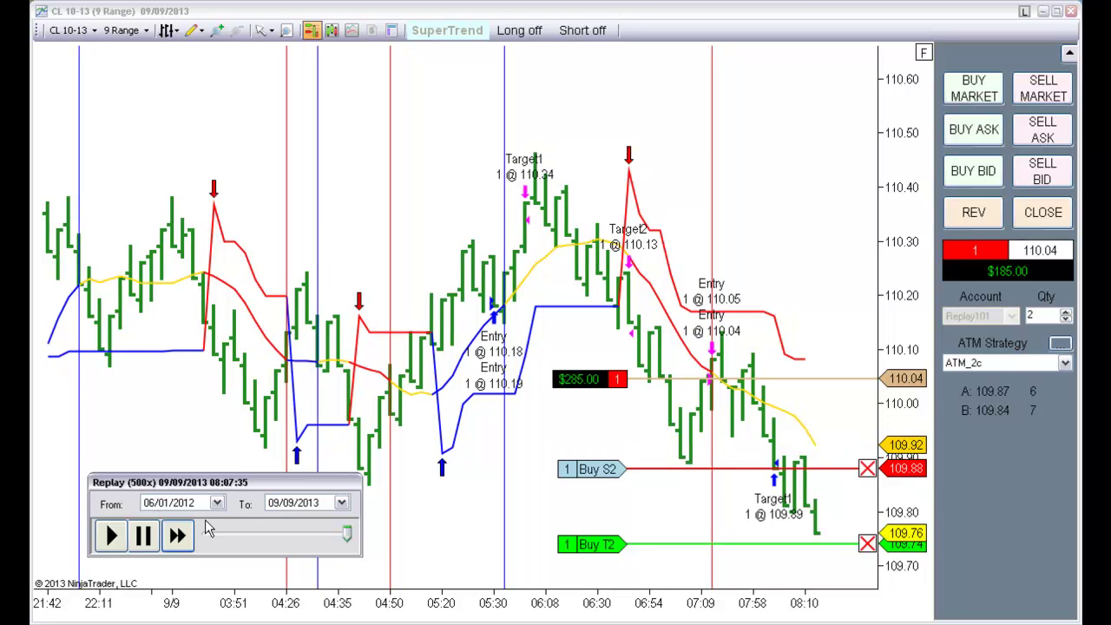
click(143, 537)
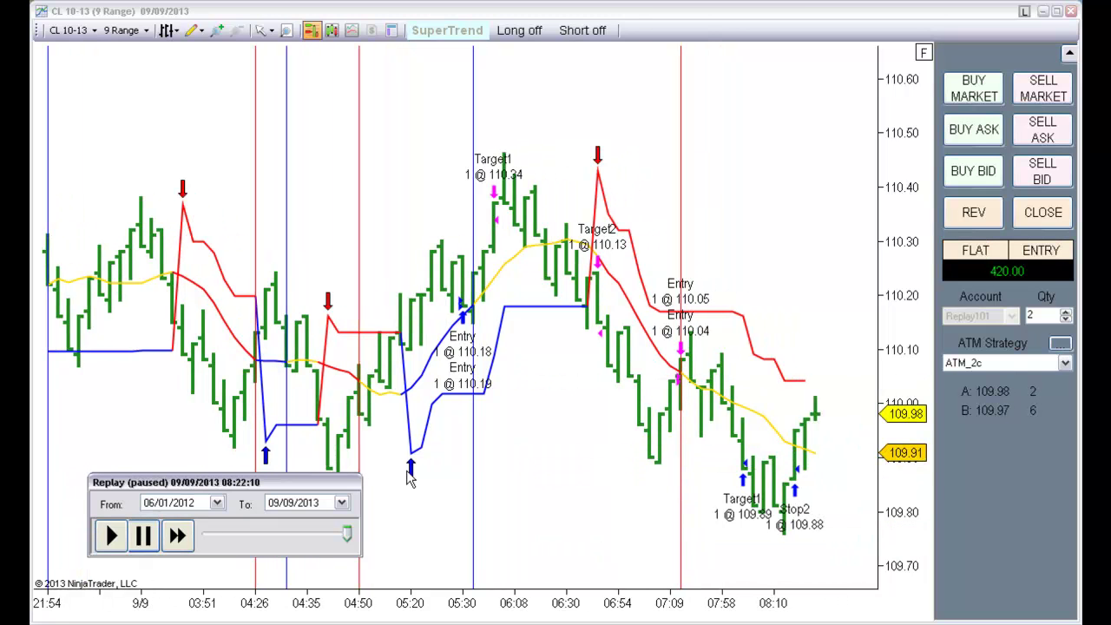
- Switch the PMS_SuperTrend indicator's Manual_Mode to False and close its settings without applying
click(532, 249)
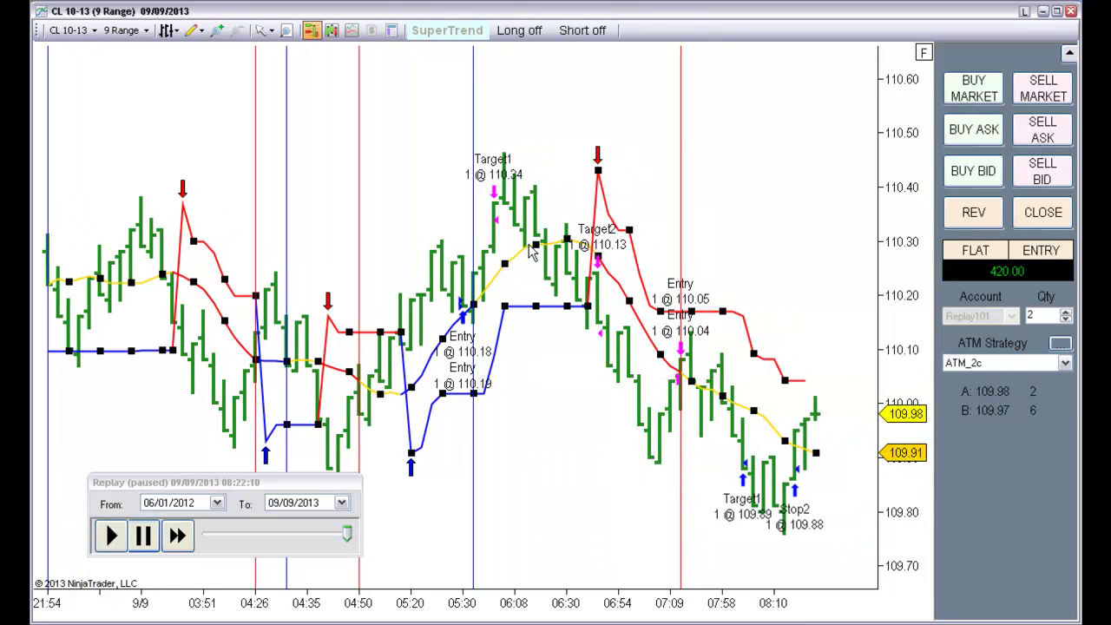
double_click(532, 250)
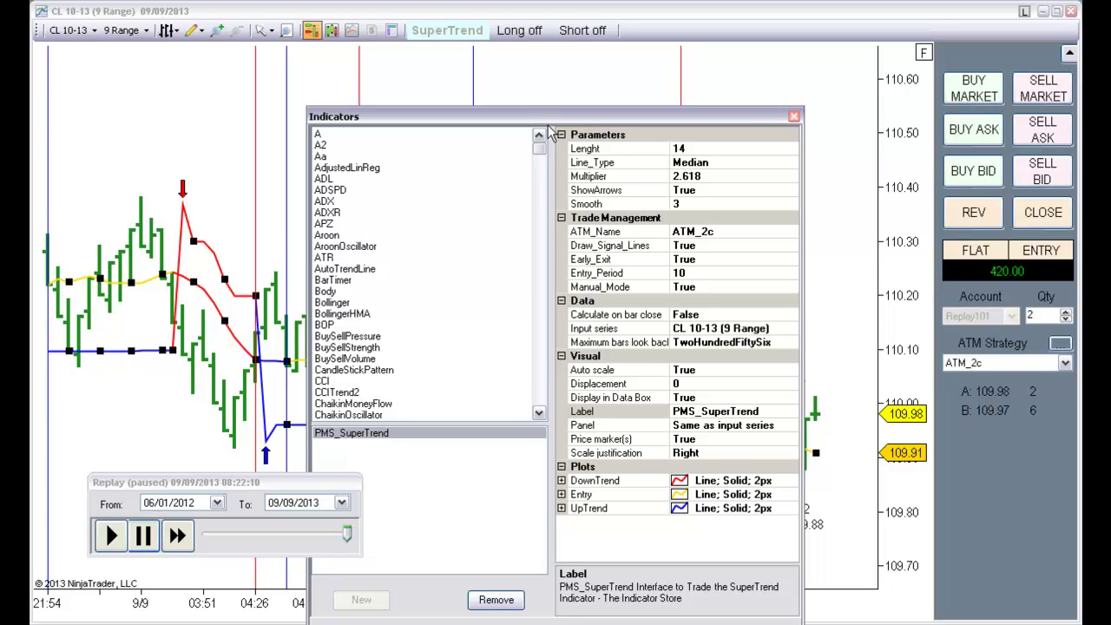
drag(541, 119, 588, 93)
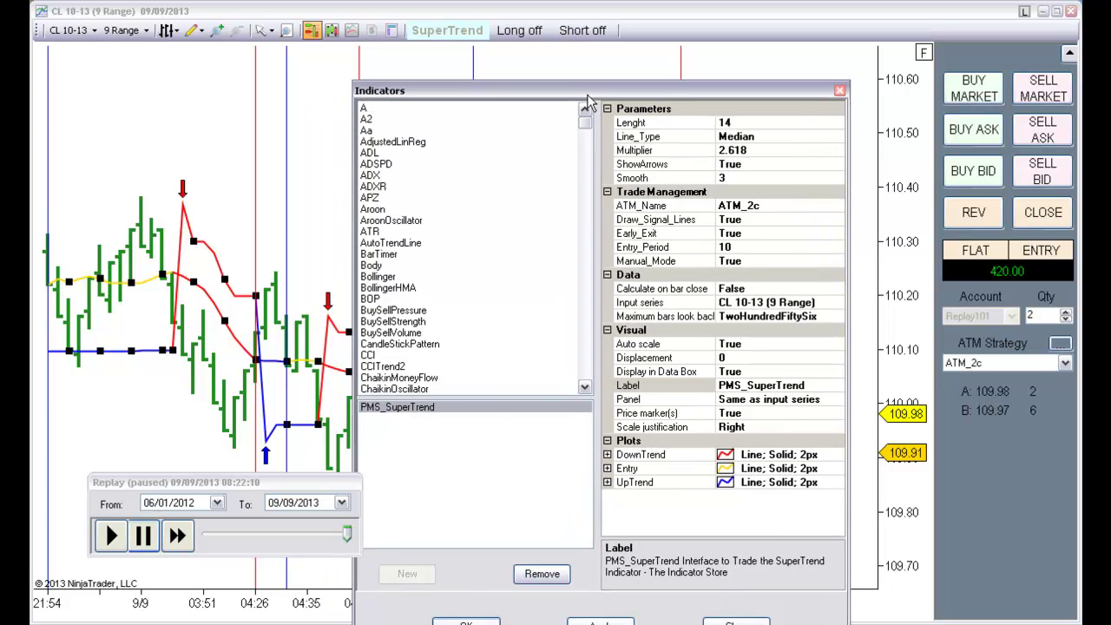
double_click(751, 261)
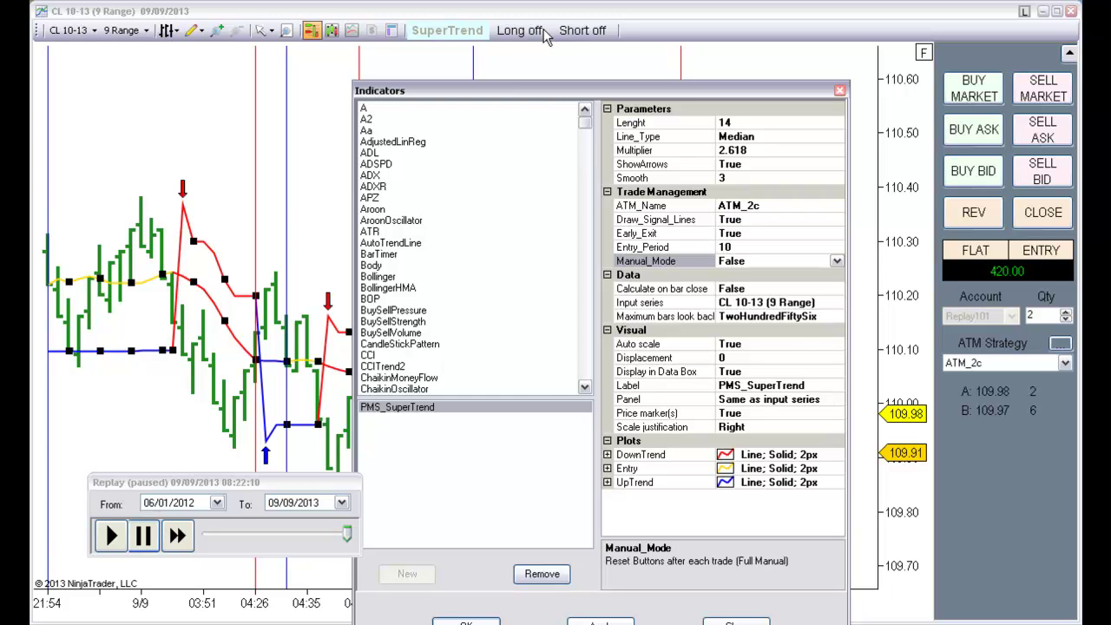
click(735, 621)
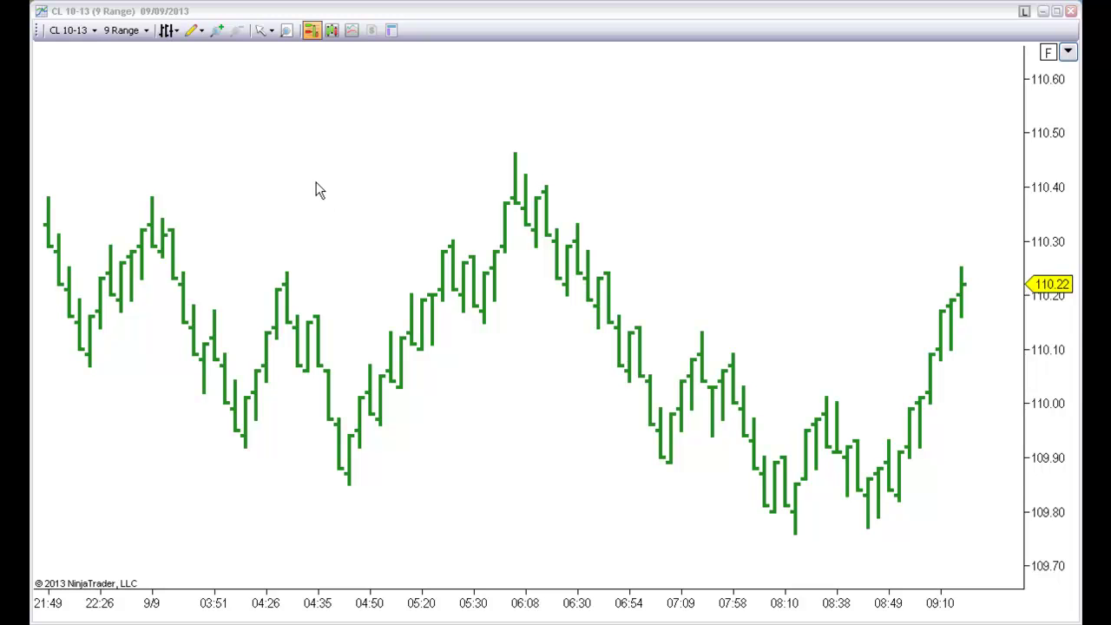
- Add the PMS_SuperTrend indicator to the CL 10-13 chart's indicator list
right_click(292, 197)
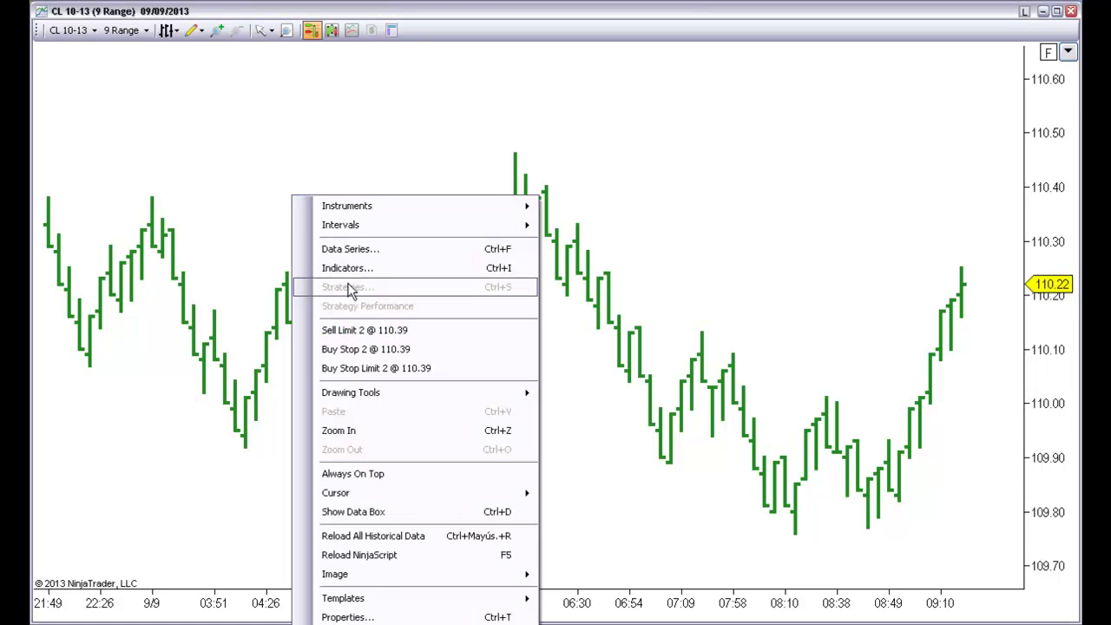
click(347, 267)
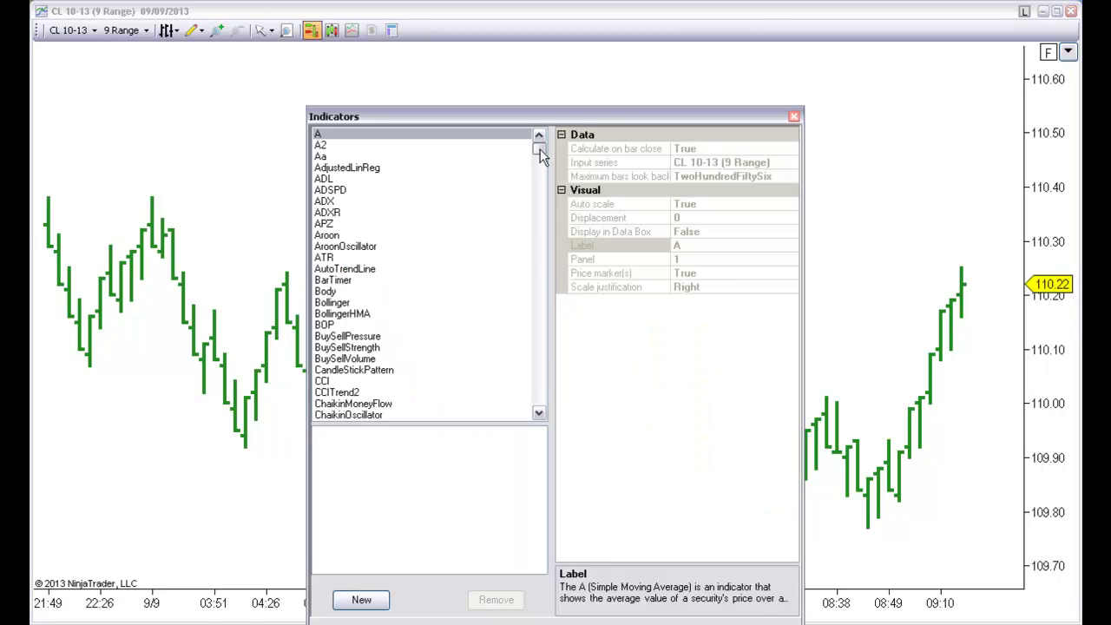
click(439, 211)
key(p)
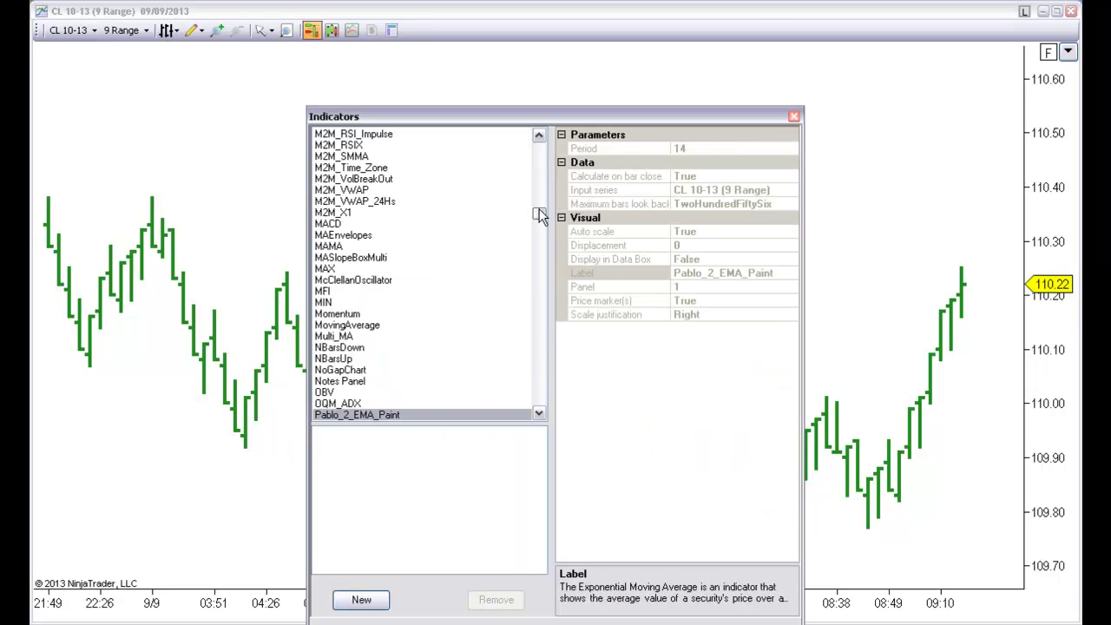
drag(539, 213, 539, 327)
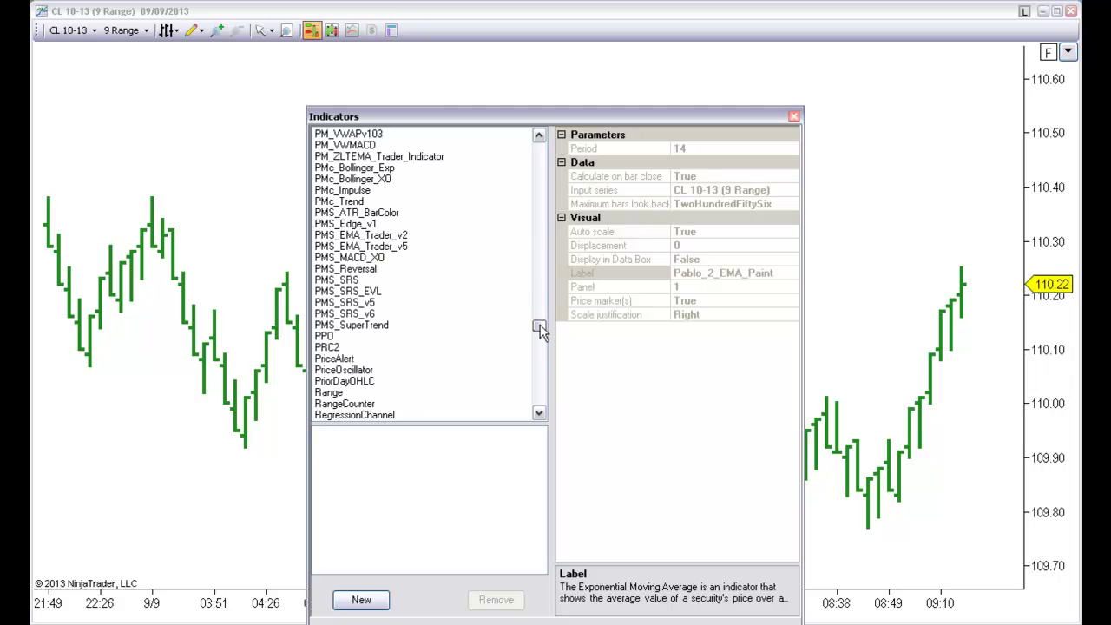
double_click(362, 325)
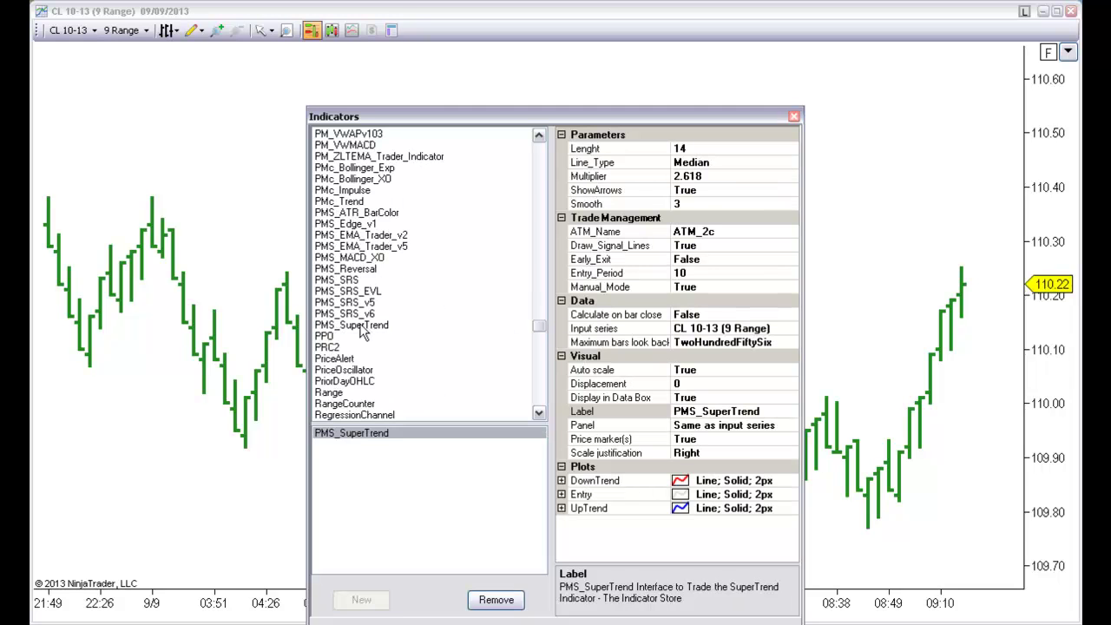
- Set the PMS_SuperTrend indicator's Line_Type to HMA and Multiplier to 3.618, and apply it to the chart
click(729, 164)
click(791, 163)
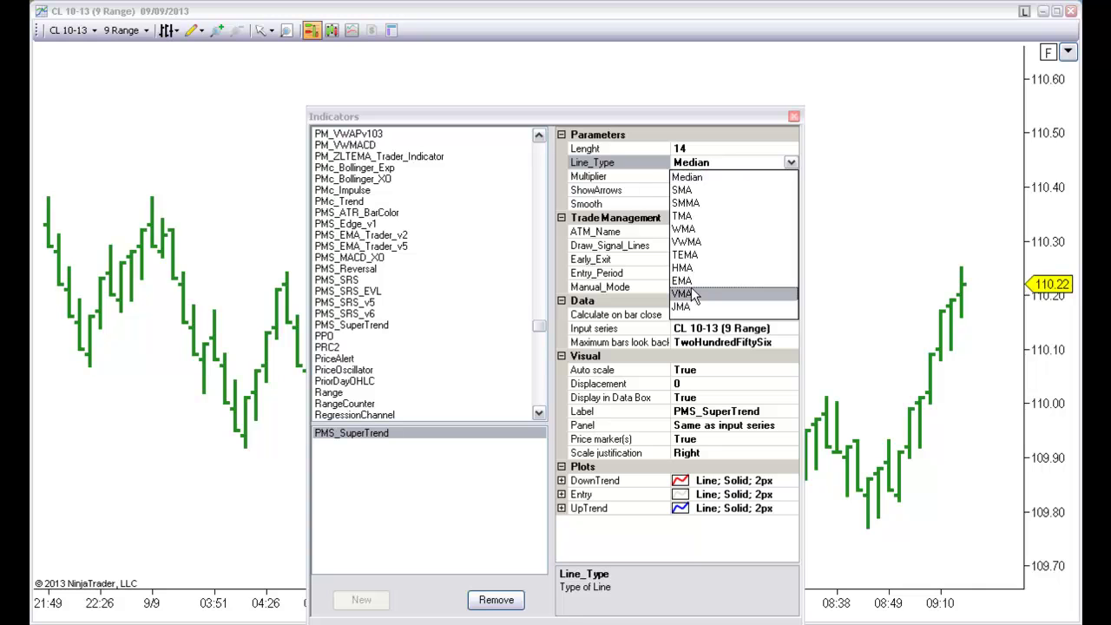
click(691, 294)
click(791, 162)
click(696, 266)
click(681, 176)
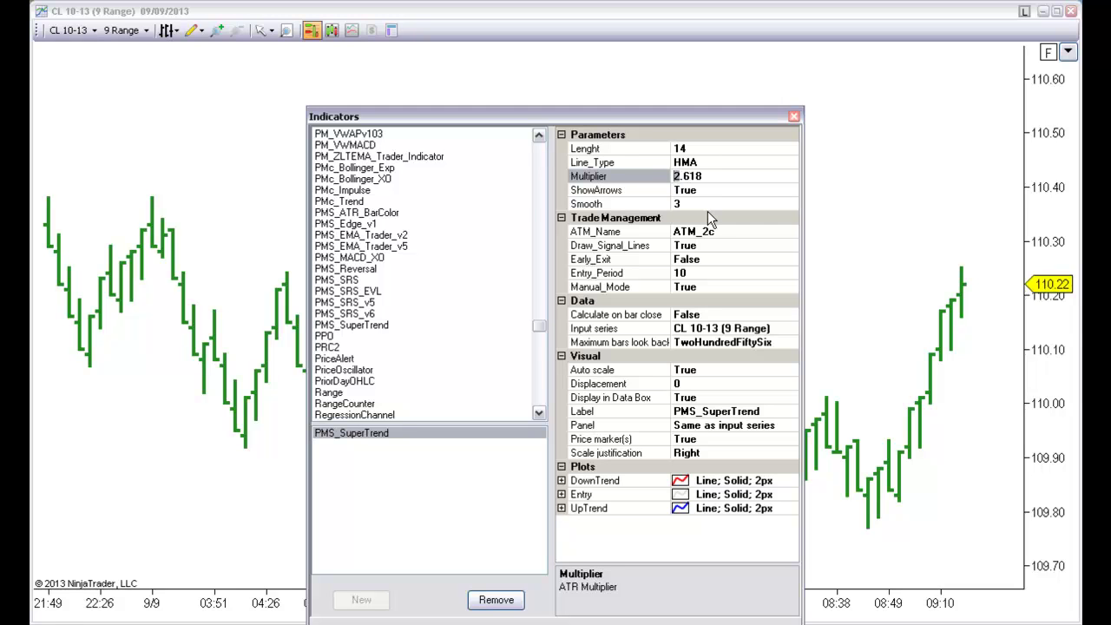
text(3)
drag(461, 115, 473, 60)
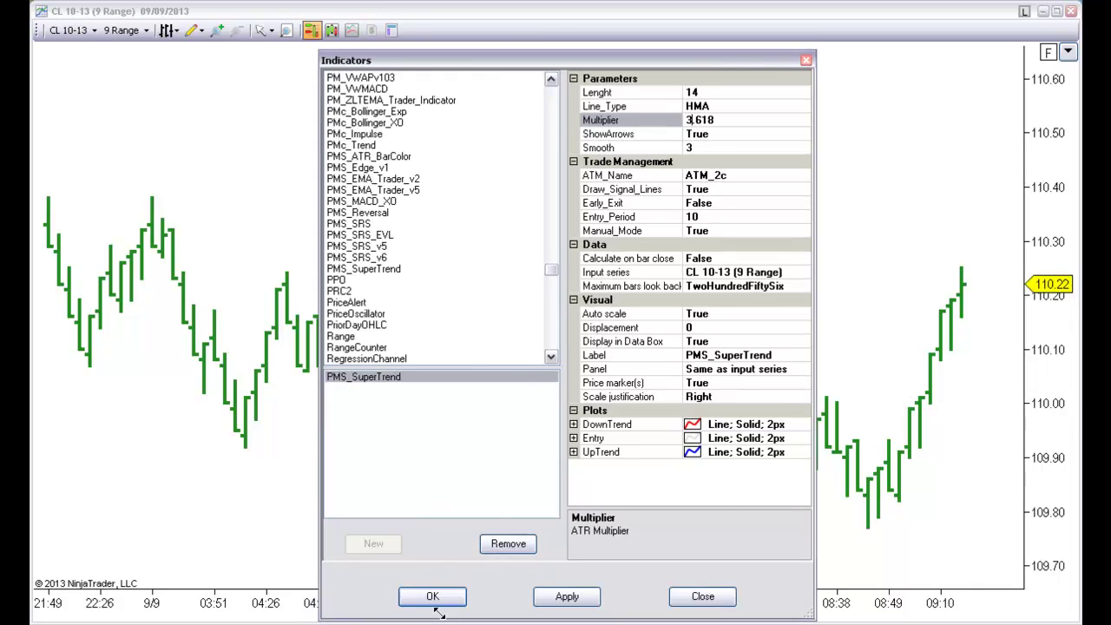
click(432, 597)
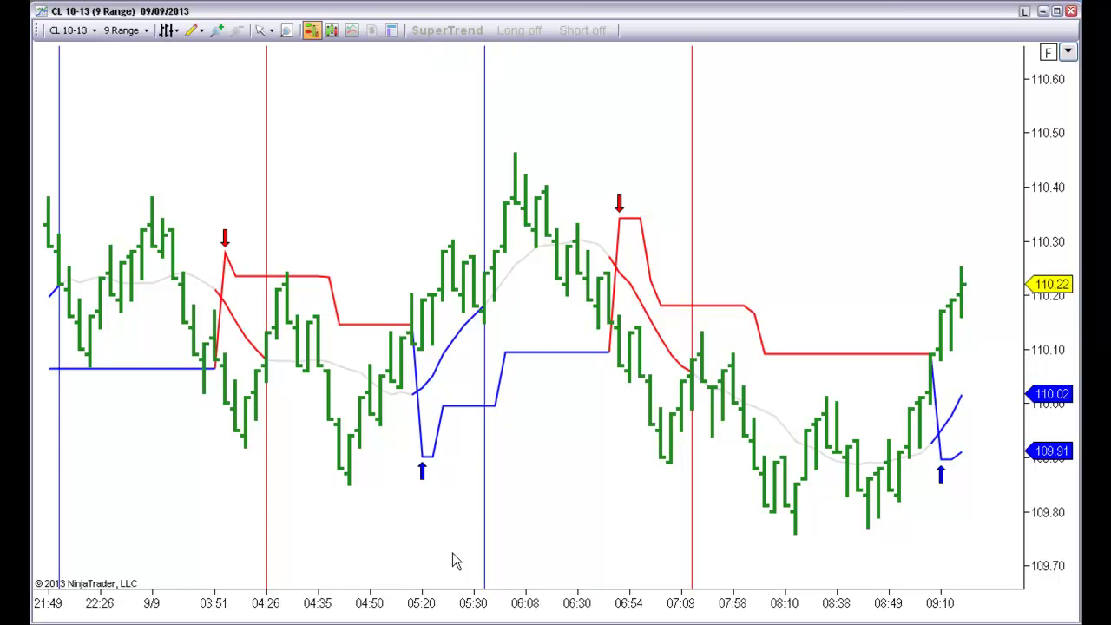
- Start a new strategy from the Control Center's strategies list and choose PMS_SuperTrend
drag(446, 598, 530, 603)
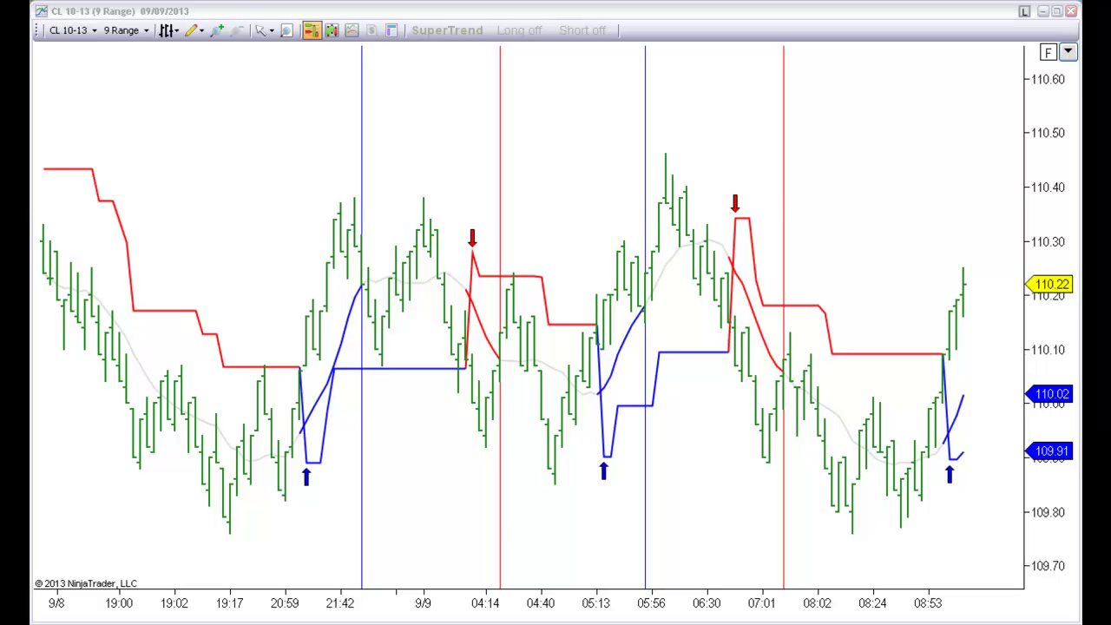
drag(693, 106, 360, 110)
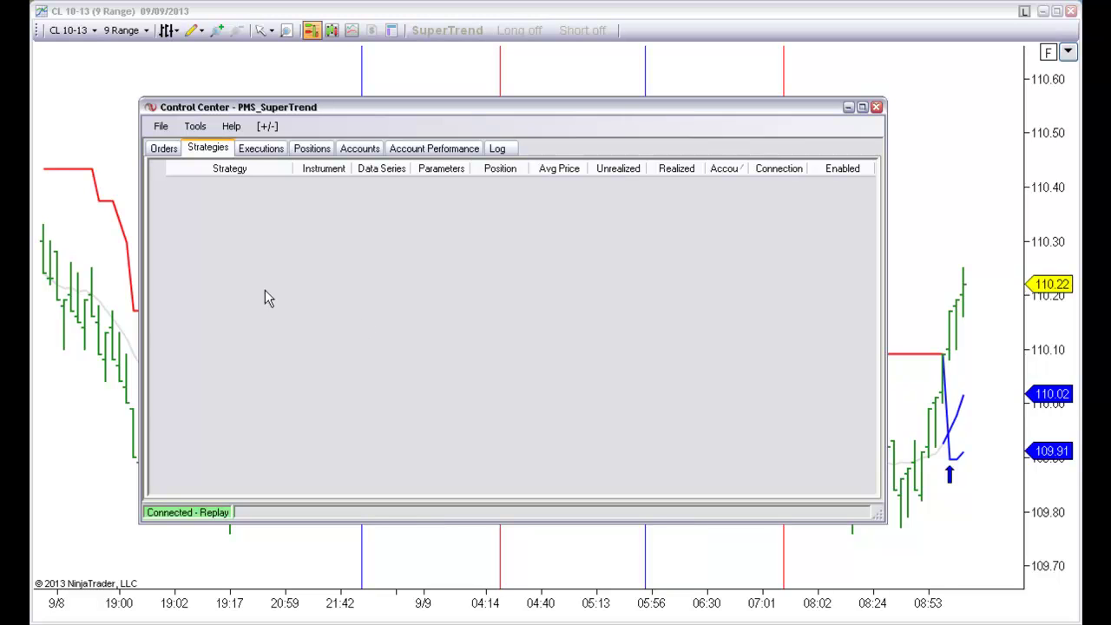
right_click(323, 260)
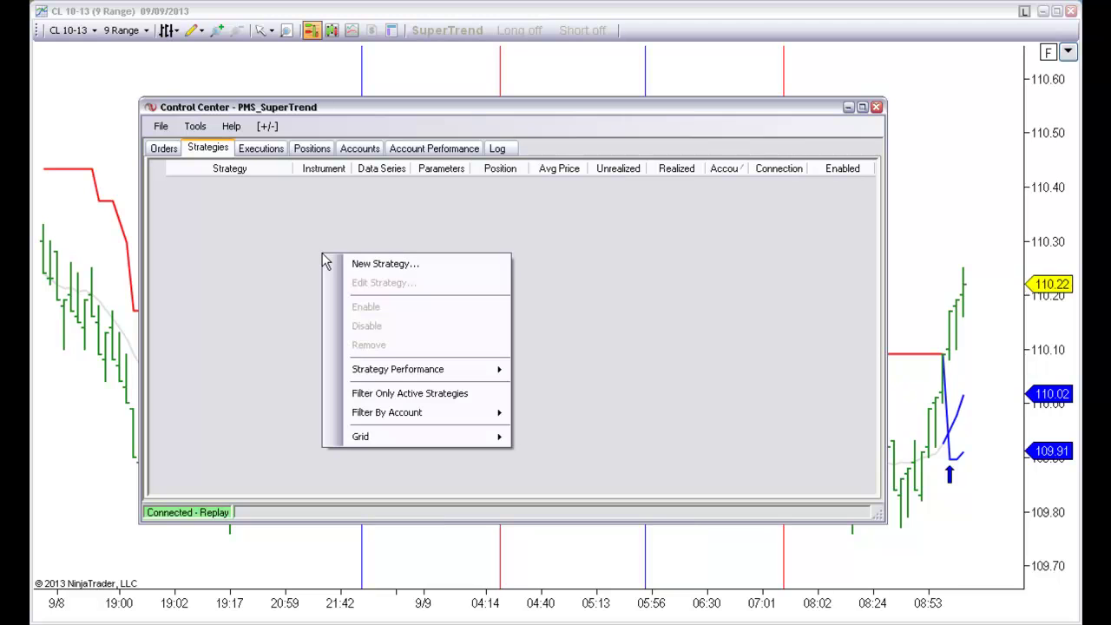
click(372, 269)
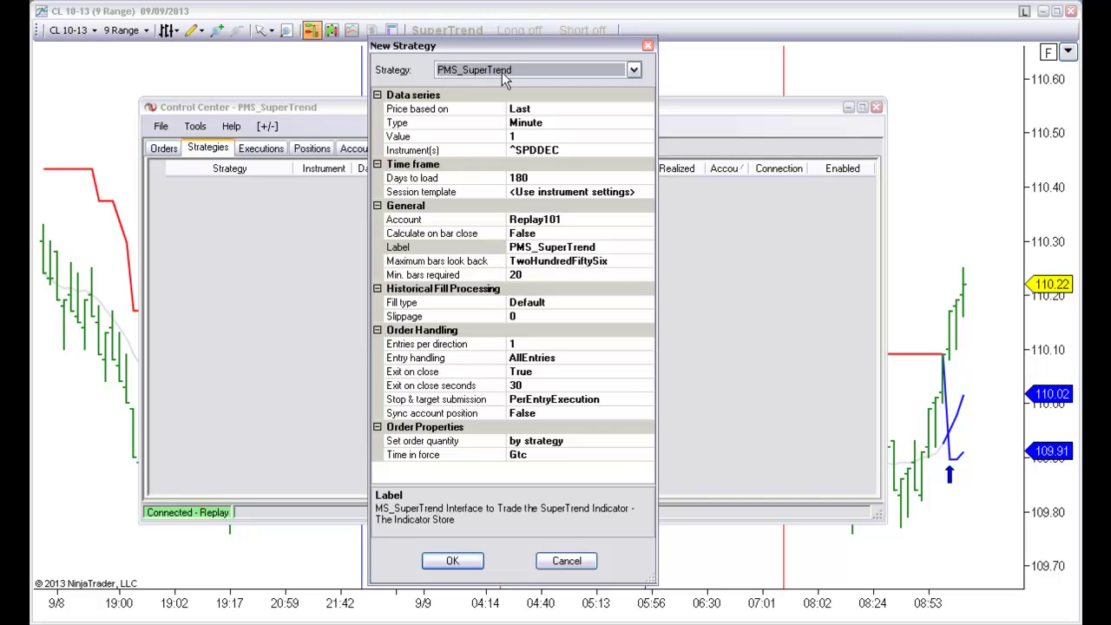
- Set the new strategy's instrument to CL 10-13
click(553, 124)
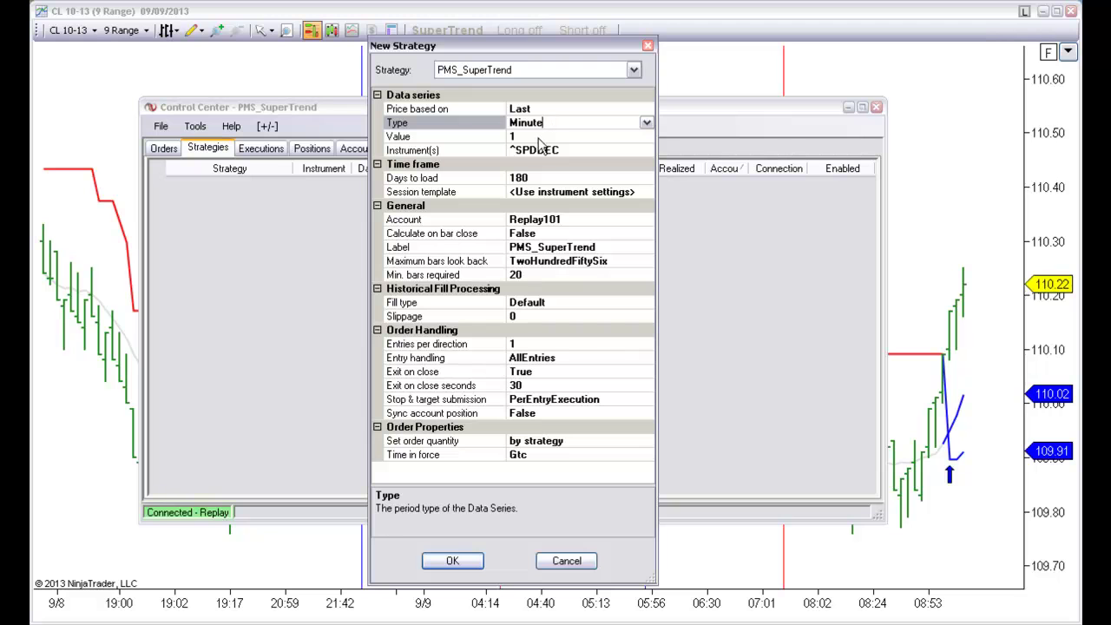
click(544, 149)
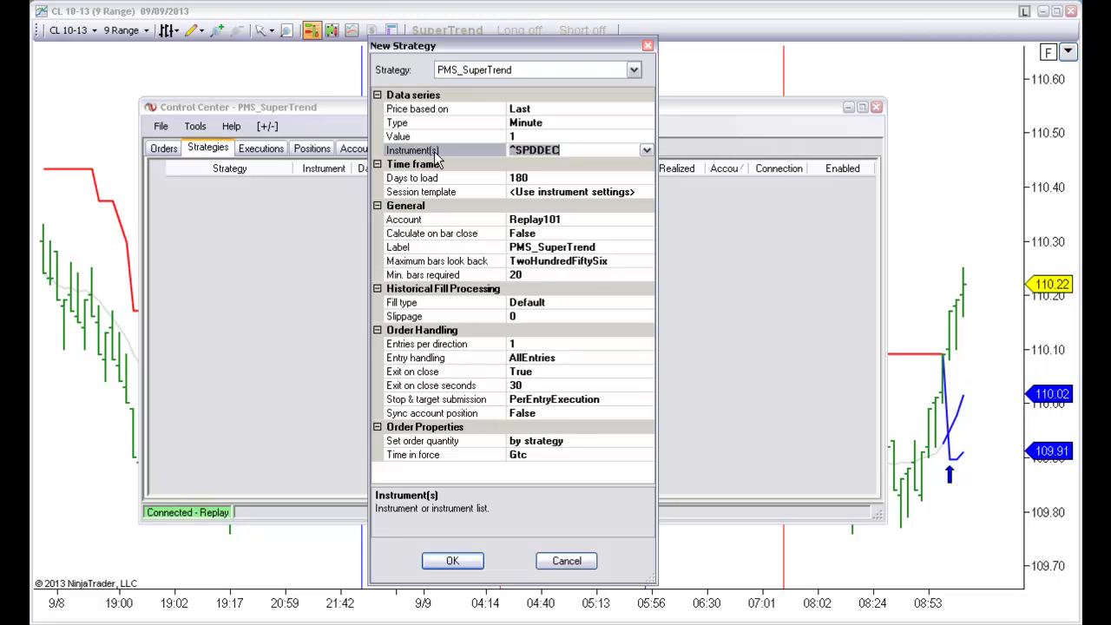
text(CL)
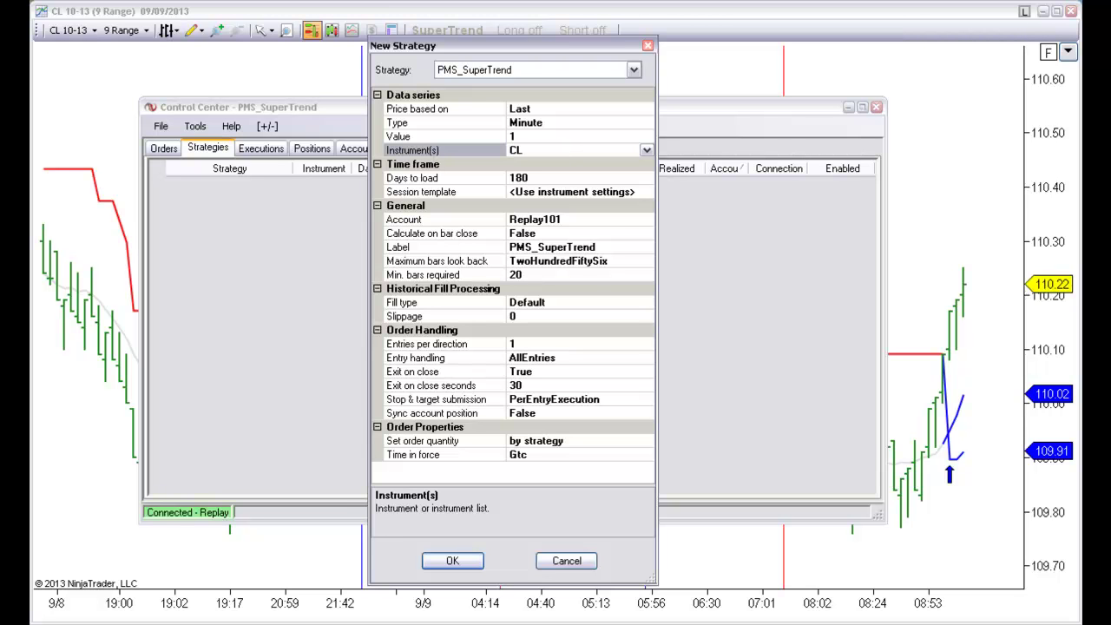
text( 10-13)
- Set the new strategy's days to load to 1
click(542, 178)
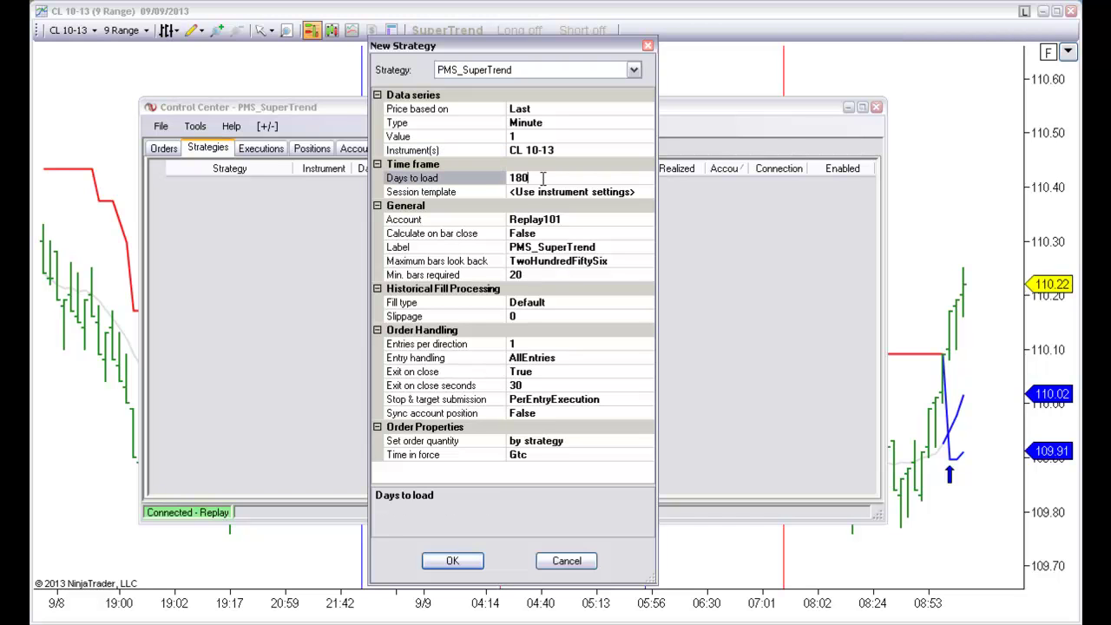
drag(542, 178, 484, 181)
text(1)
- Set the strategy's session template to Default 24/7 and add the configured strategy to the strategies list
click(647, 193)
click(646, 193)
scroll(646, 243, down, 3)
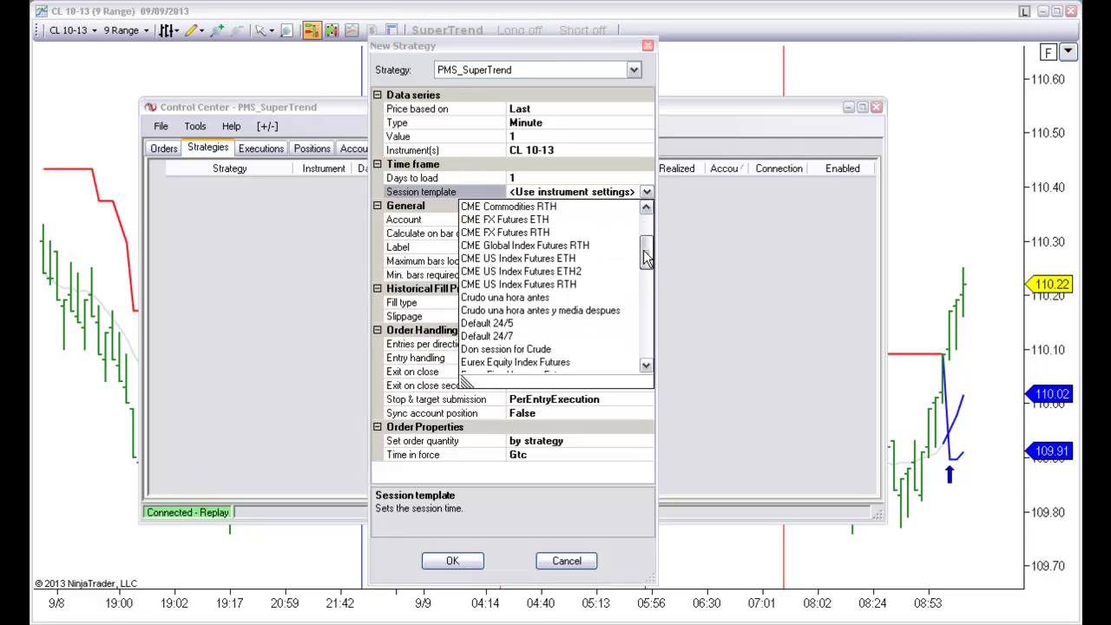
click(482, 323)
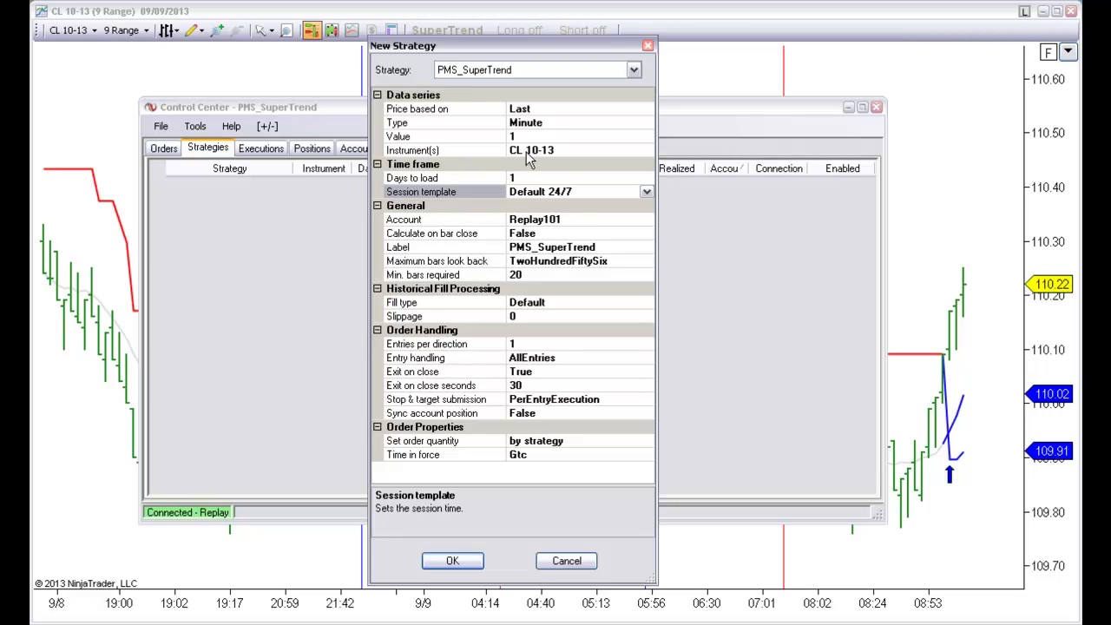
drag(538, 46, 569, 19)
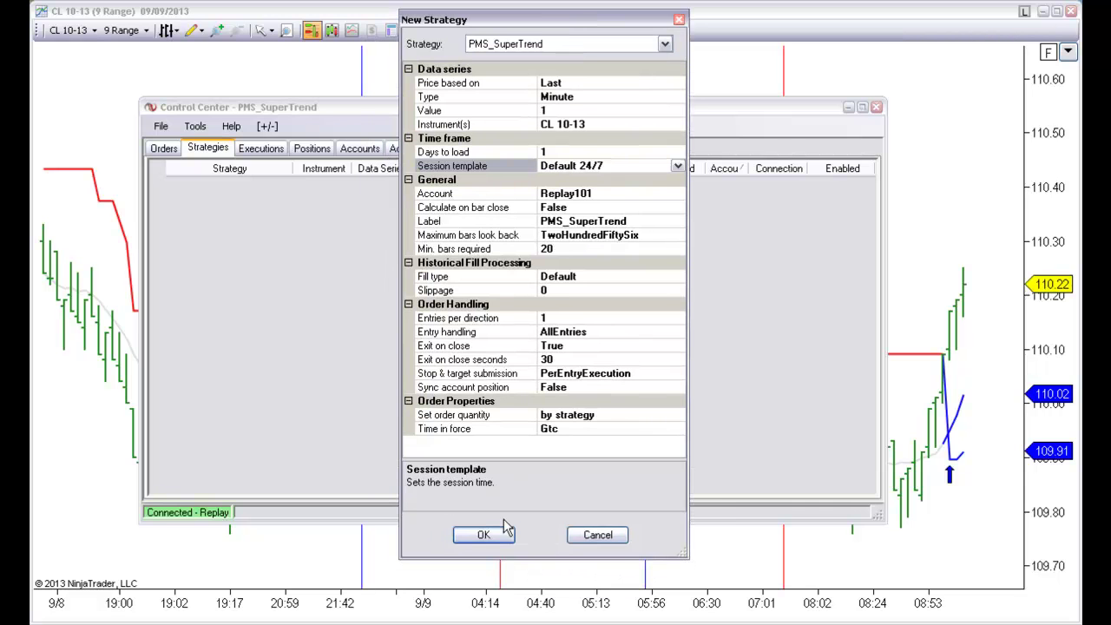
click(484, 531)
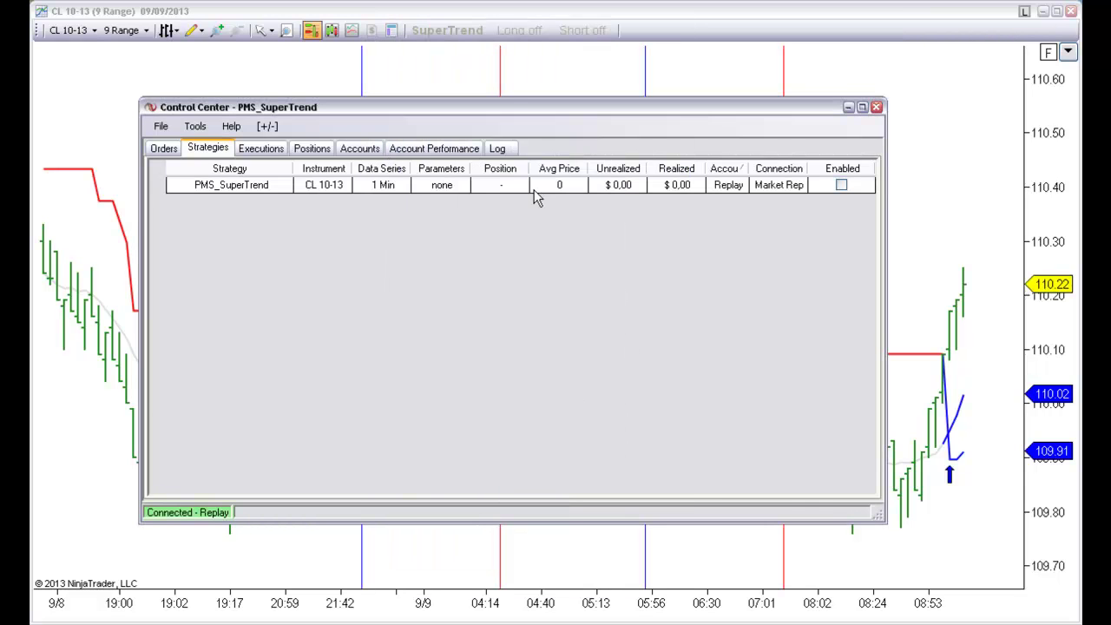
- Enable the PMS_SuperTrend strategy in the Control Center and accept the order confirmation notice
drag(512, 107, 487, 112)
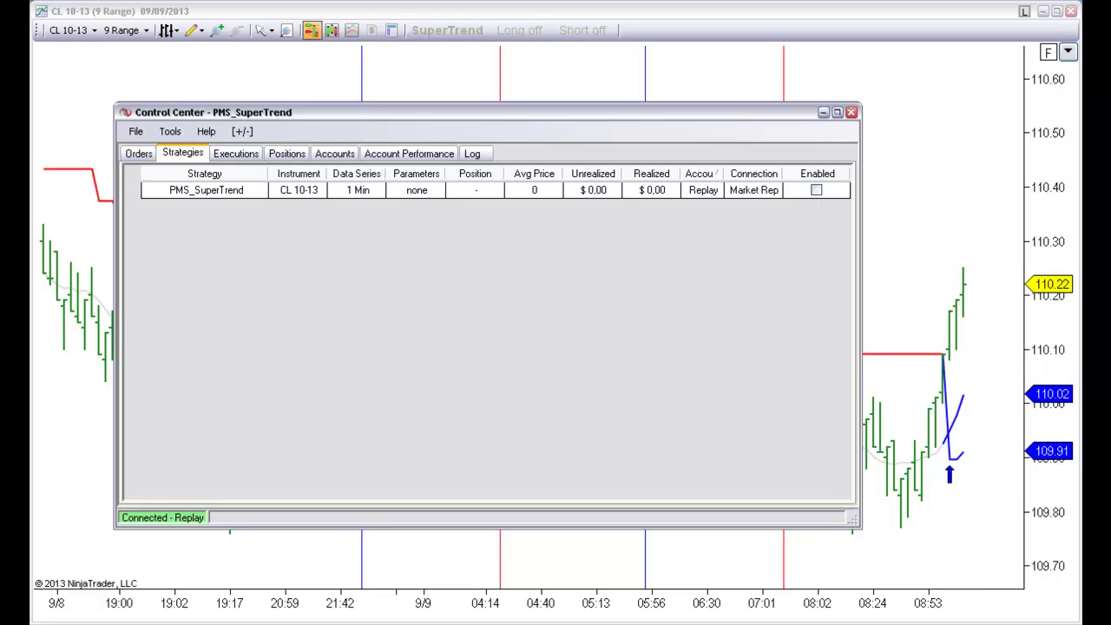
mouse_move(824, 620)
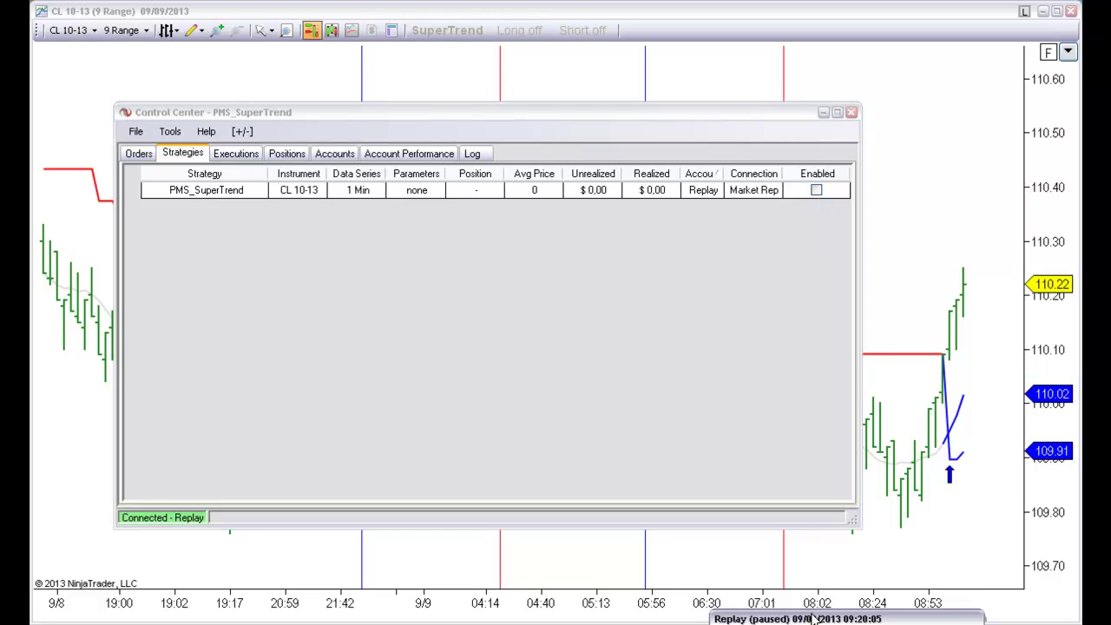
click(817, 189)
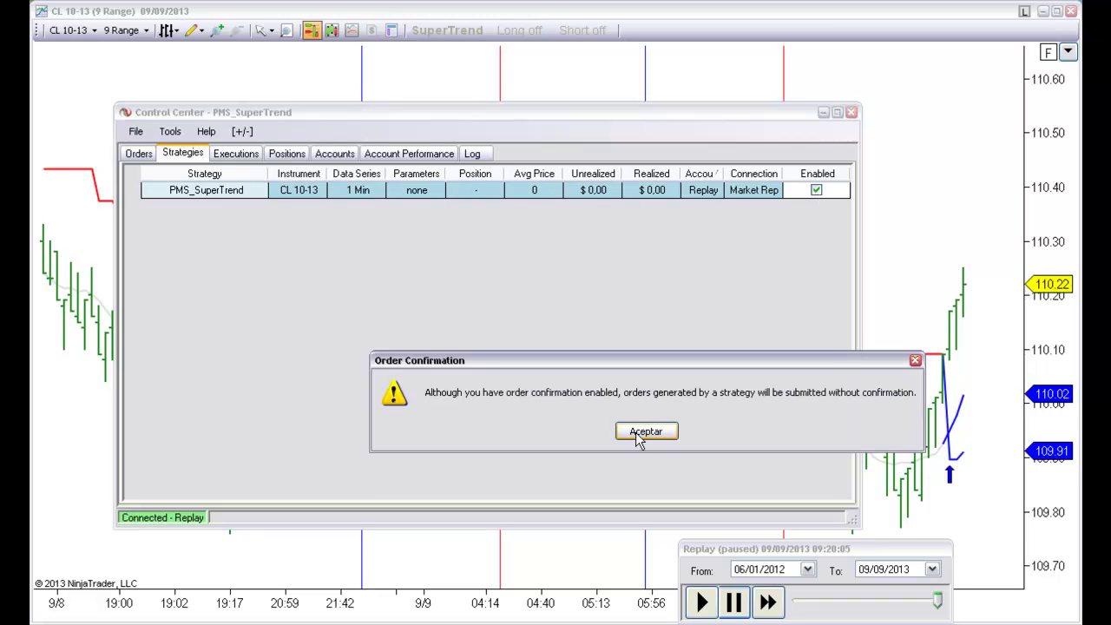
click(637, 437)
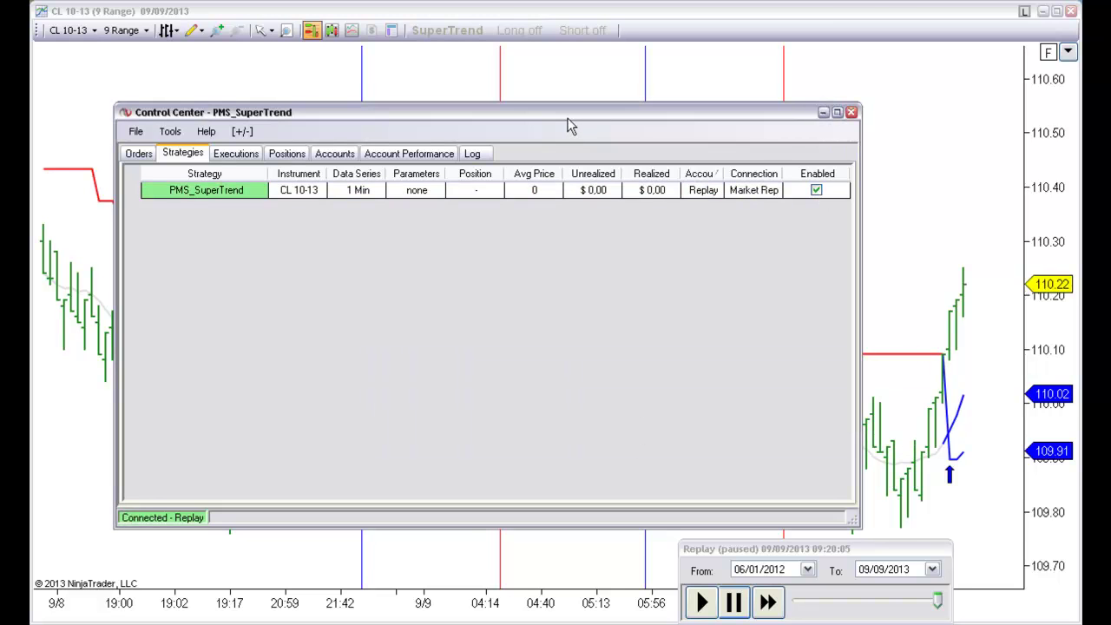
- Reposition the Control Center and replay windows, and start the market replay with the strategy enabled
drag(566, 119, 553, 99)
drag(752, 548, 728, 539)
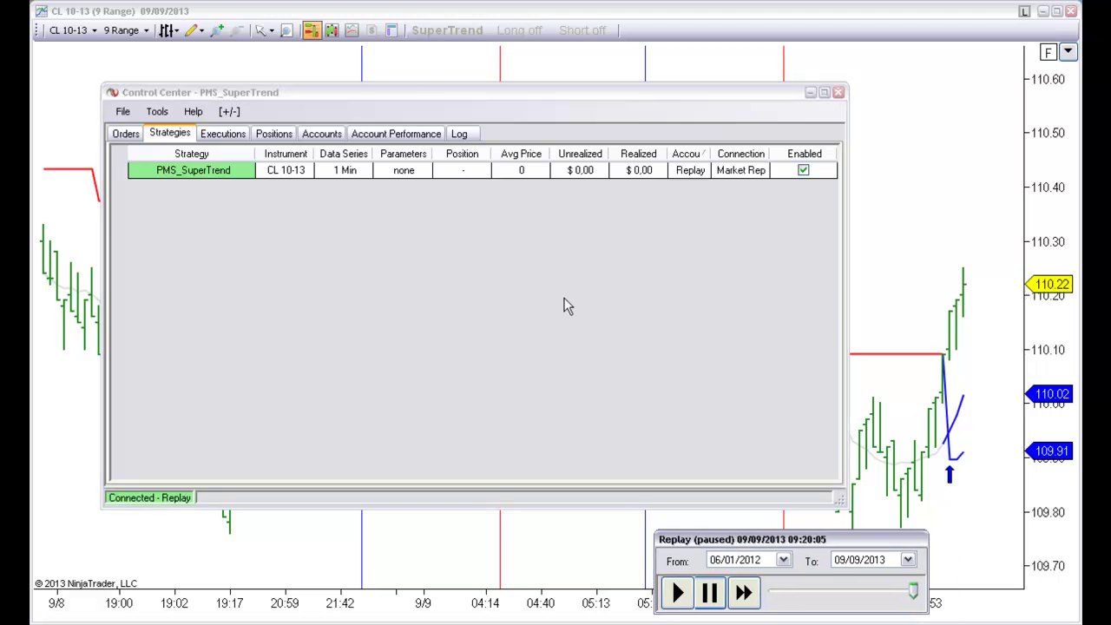
click(681, 593)
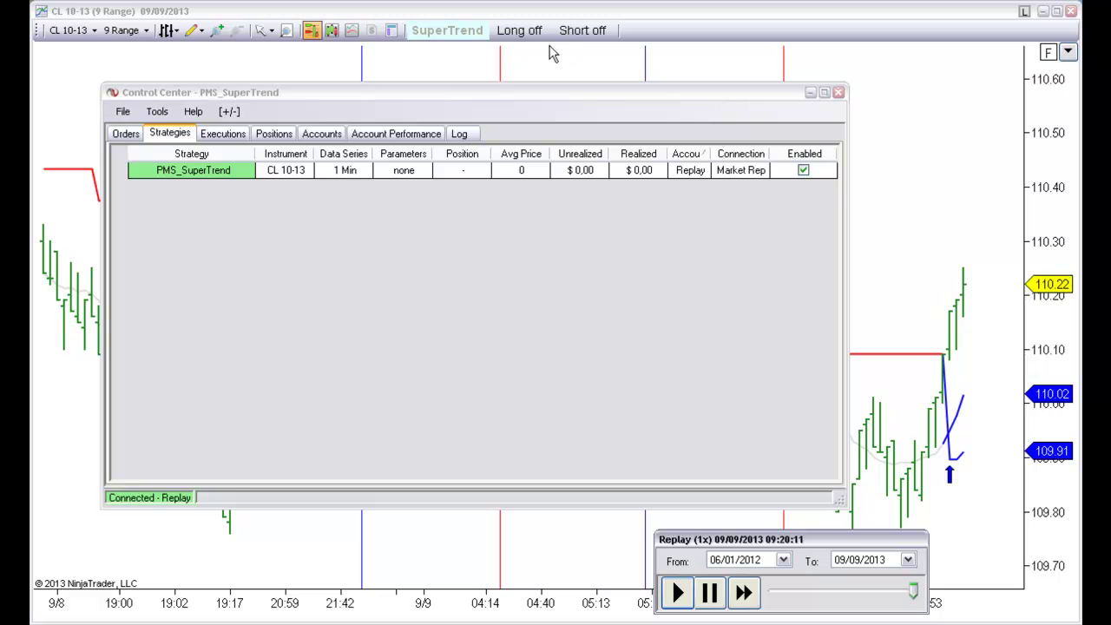
- Disable the PMS_SuperTrend strategy and pause the market replay
click(803, 172)
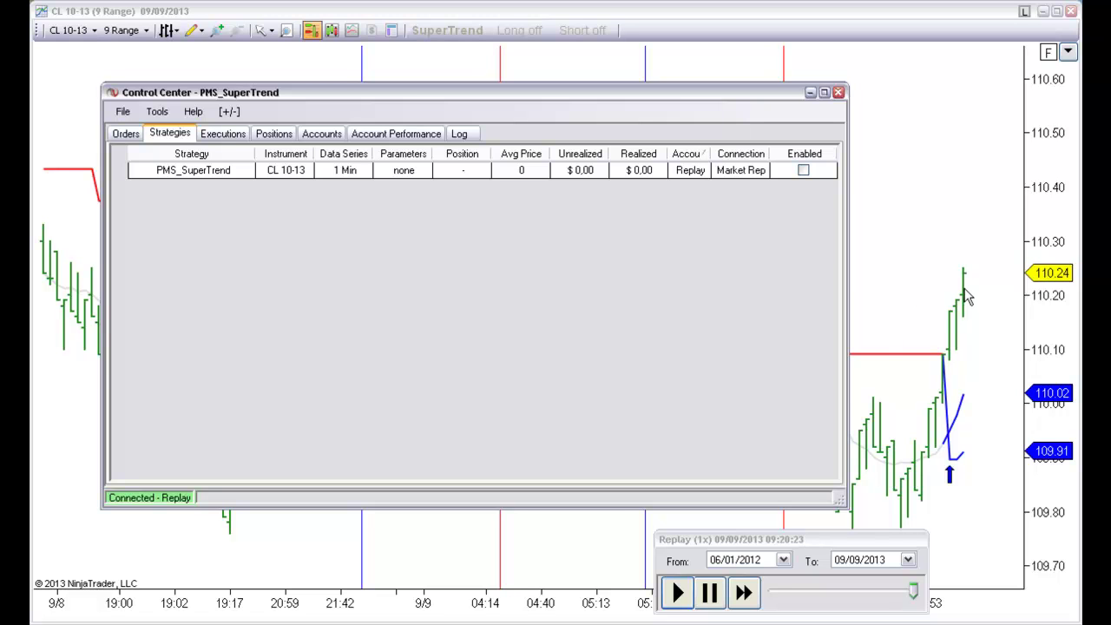
click(710, 595)
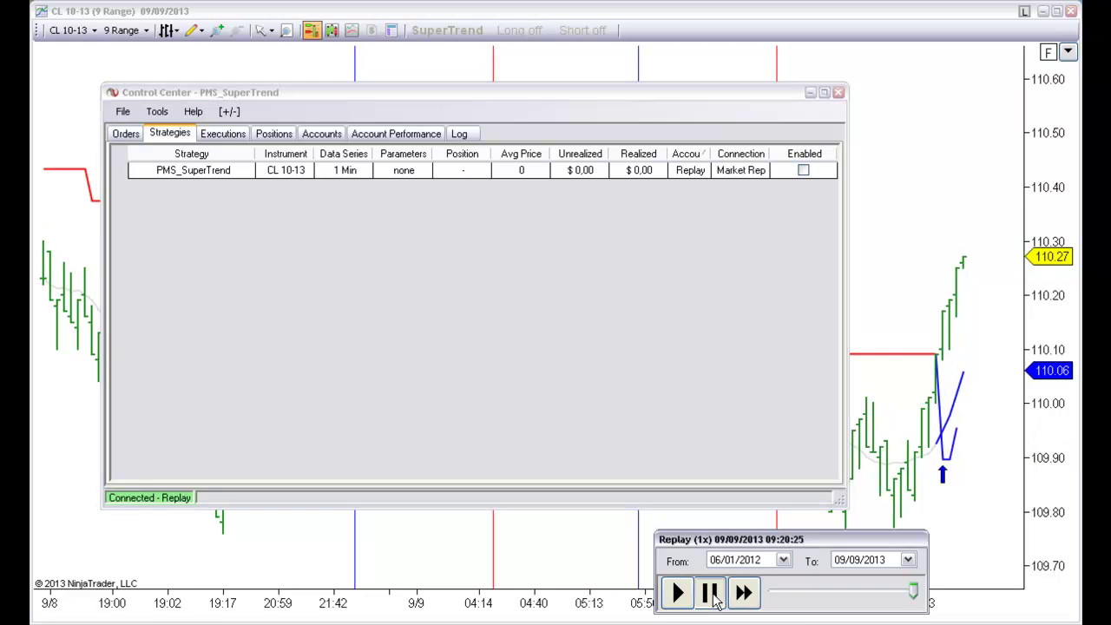